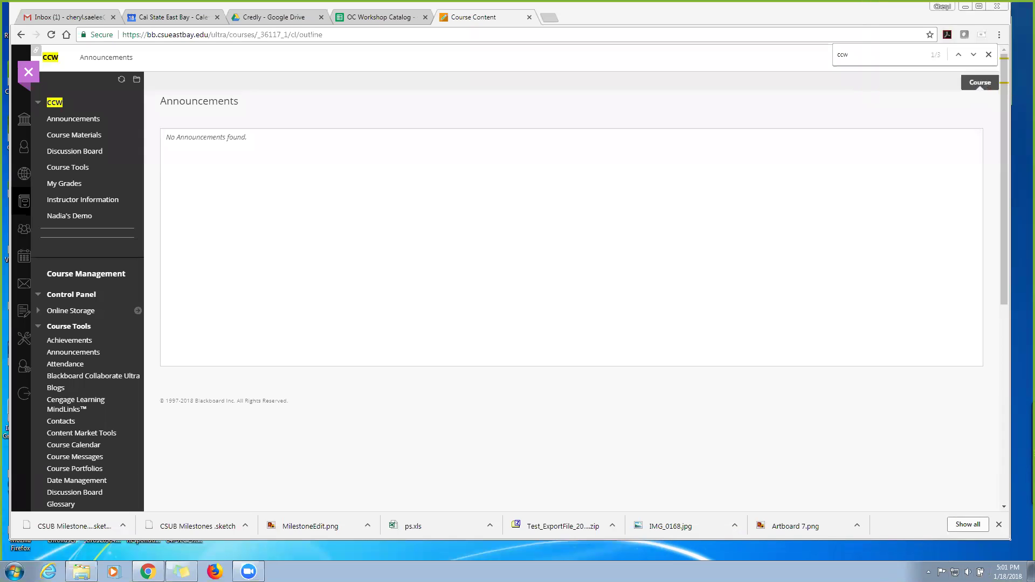
{"action": "left_click_drag", "start_coordinate": [1034, 84], "coordinate": [1030, 83]}
{"action": "key", "text": "alt+F4"}
{"action": "left_click", "coordinate": [60, 18]}
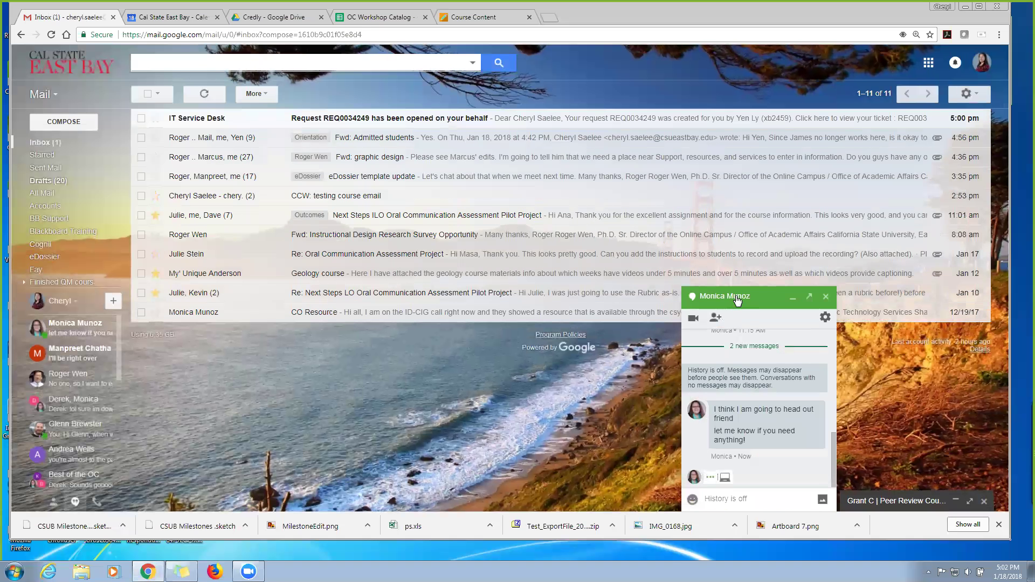
{"action": "left_click", "coordinate": [737, 298]}
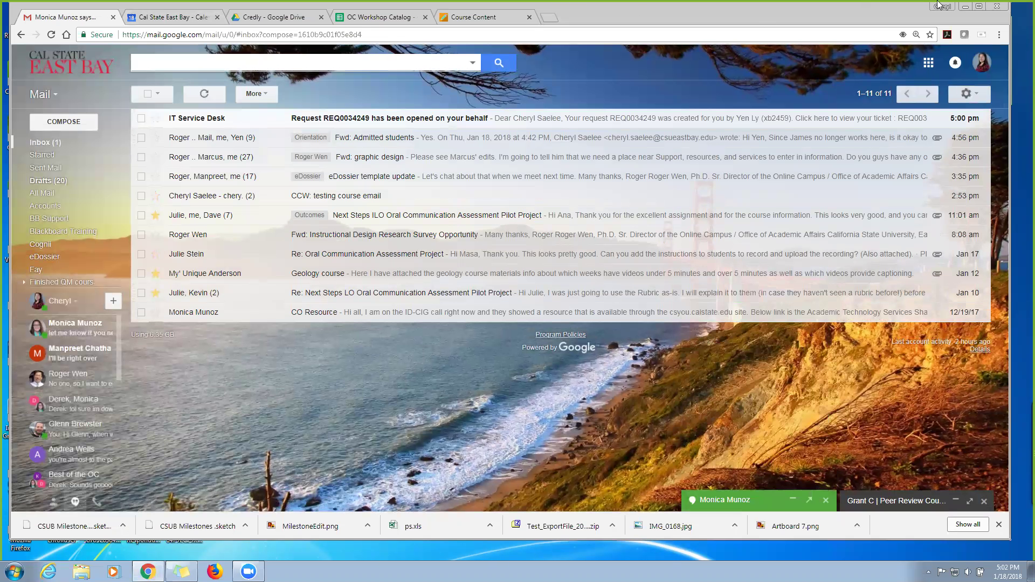
{"action": "left_click", "coordinate": [966, 7]}
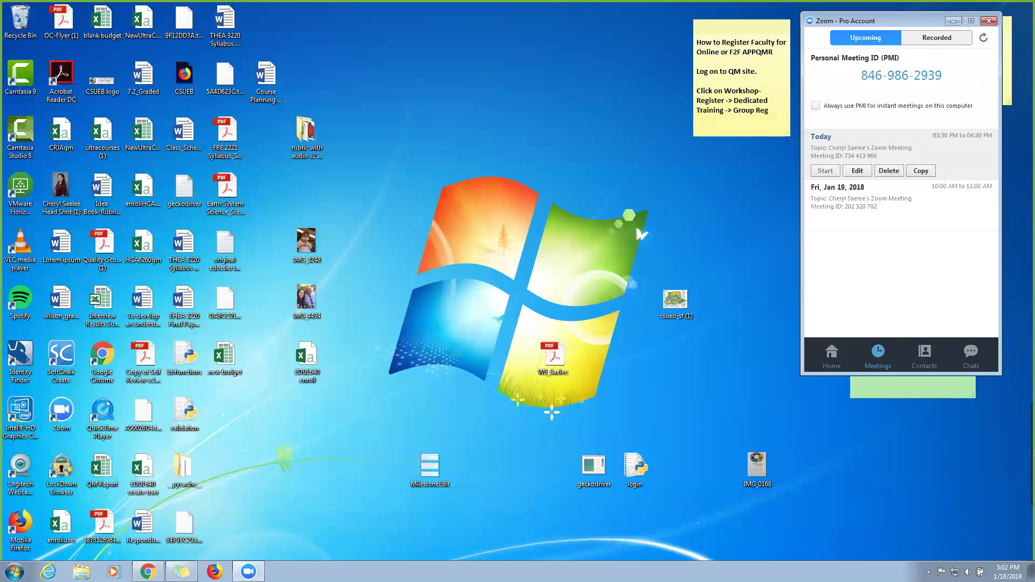
{"action": "left_click", "coordinate": [149, 571]}
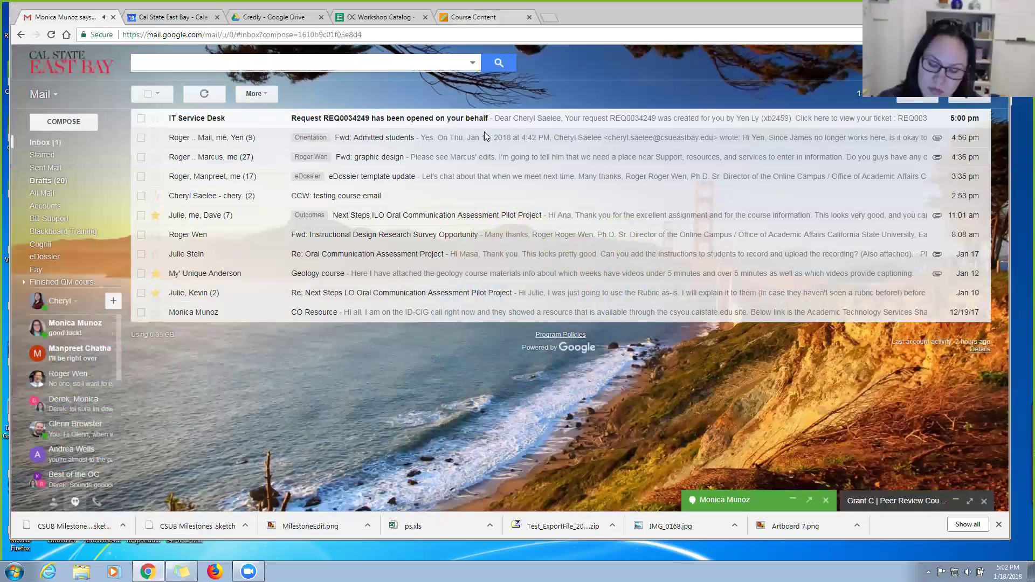
{"action": "left_click", "coordinate": [474, 17]}
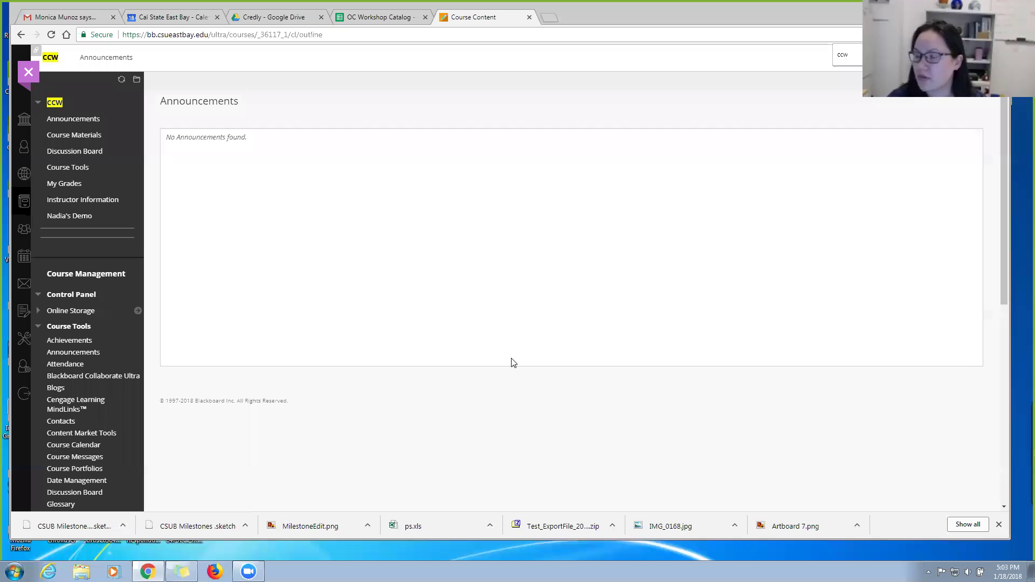
- Collapse the Course Tools list and close the page search, with Edit Mode turned on for the CCW course
{"action": "left_click", "coordinate": [37, 331]}
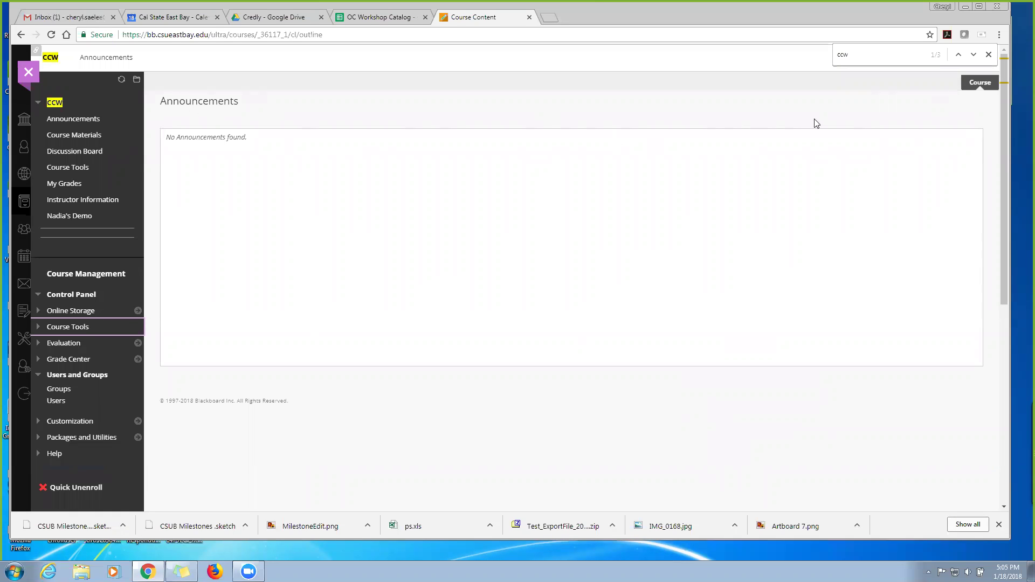
{"action": "left_click", "coordinate": [989, 54]}
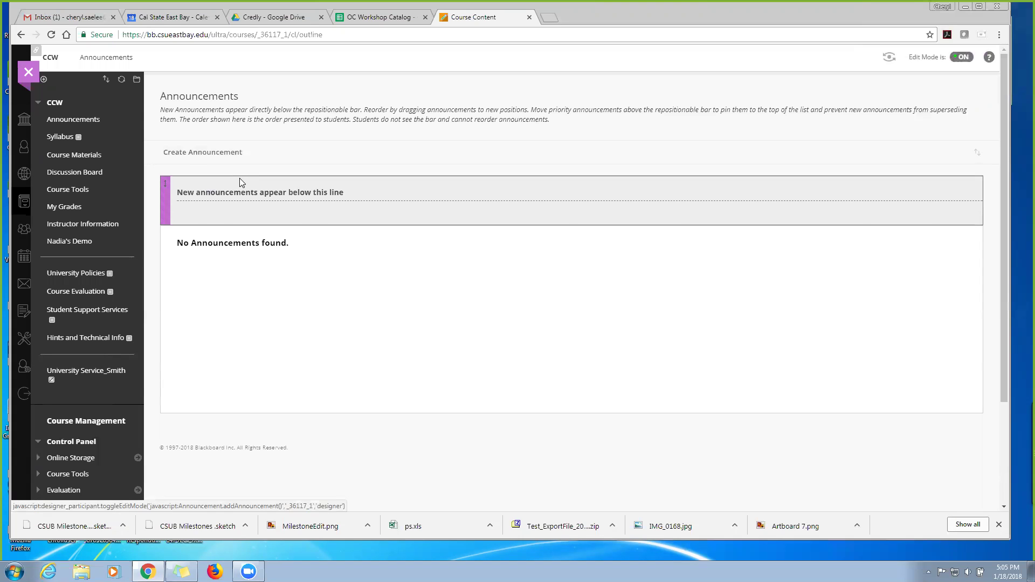
- Start a new announcement in the CCW course and review its subject, message, duration and email options
{"action": "left_click", "coordinate": [186, 154]}
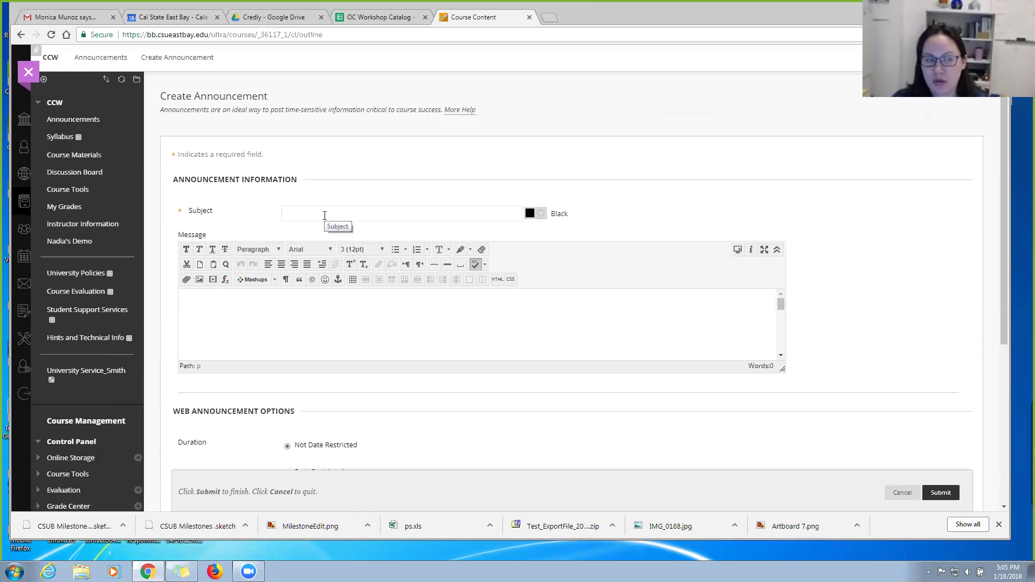
{"action": "left_click", "coordinate": [324, 216]}
{"action": "scroll", "coordinate": [744, 342], "scroll_direction": "down", "scroll_amount": 5}
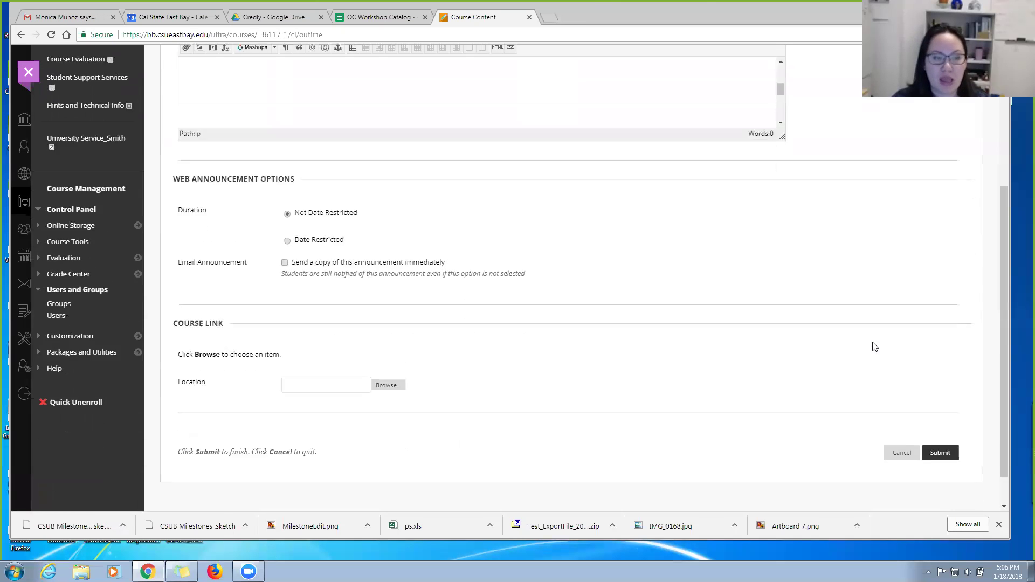
{"action": "scroll", "coordinate": [875, 347], "scroll_direction": "down", "scroll_amount": 1}
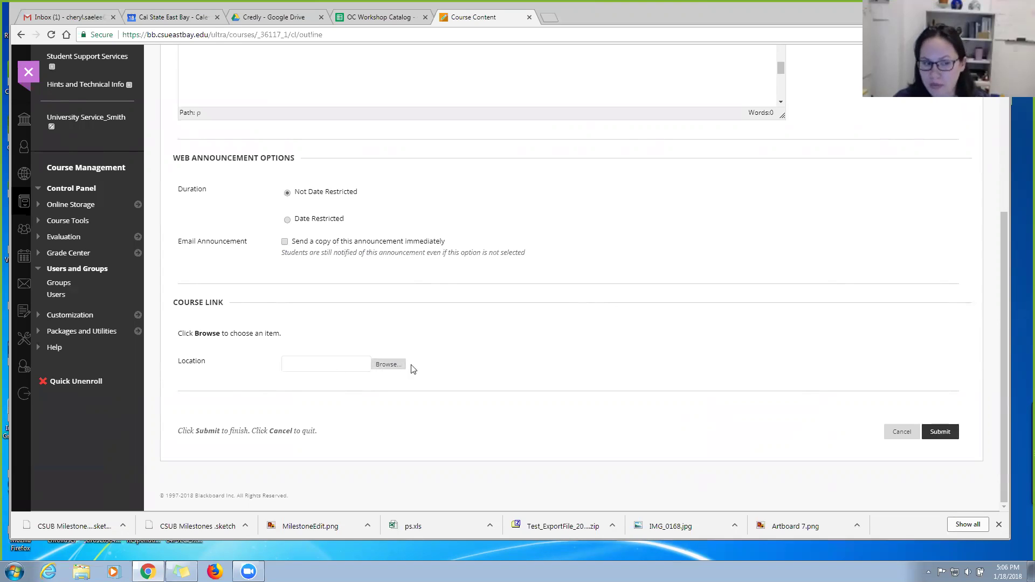
- Browse the course items available for the announcement's course link in an enlarged selection window, and close it without choosing one
{"action": "left_click", "coordinate": [383, 366]}
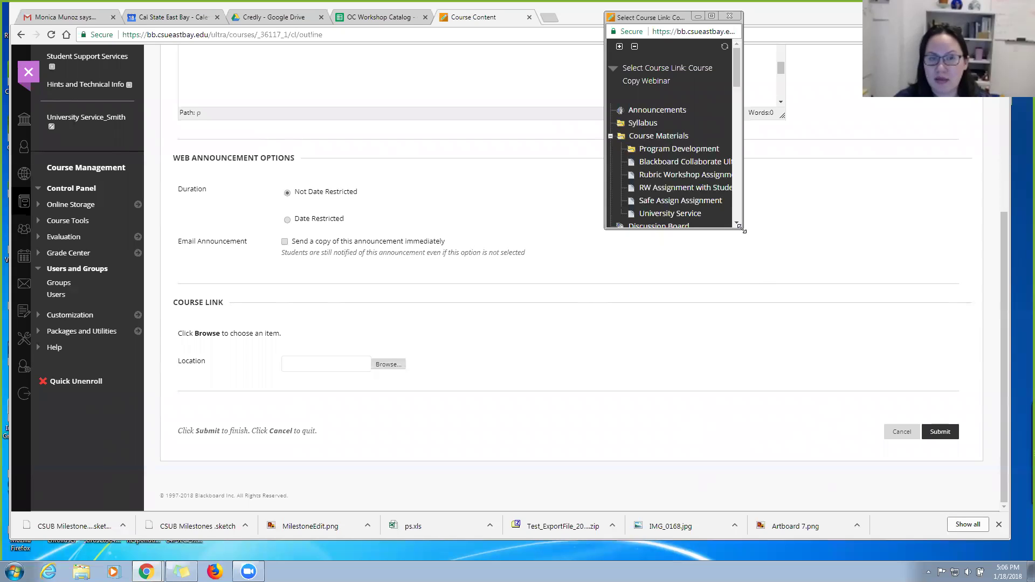
{"action": "left_click_drag", "start_coordinate": [744, 230], "coordinate": [966, 408]}
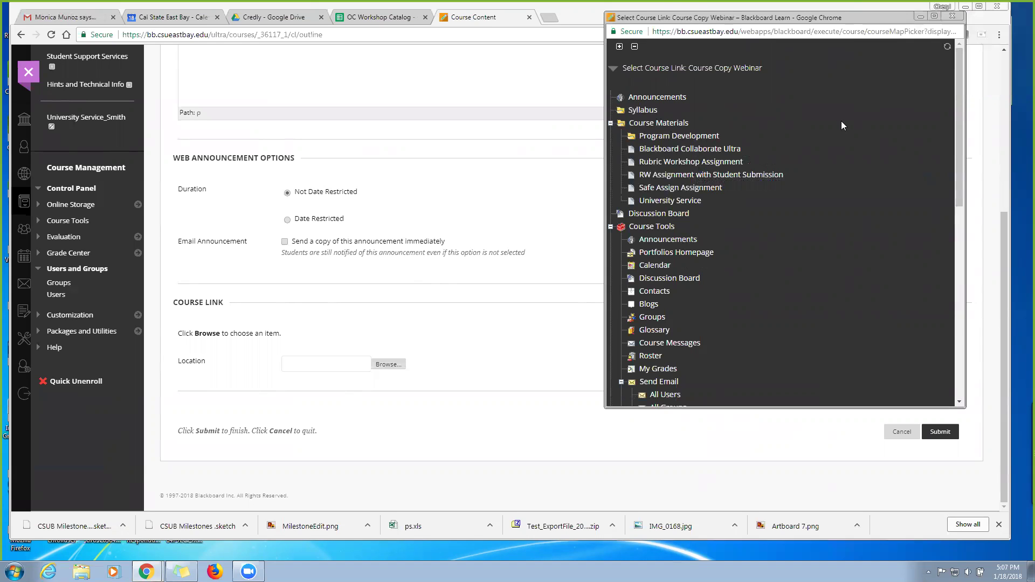
{"action": "mouse_move", "coordinate": [958, 129]}
{"action": "left_mouse_down"}
{"action": "mouse_move", "coordinate": [959, 348]}
{"action": "mouse_move", "coordinate": [959, 130]}
{"action": "left_mouse_up"}
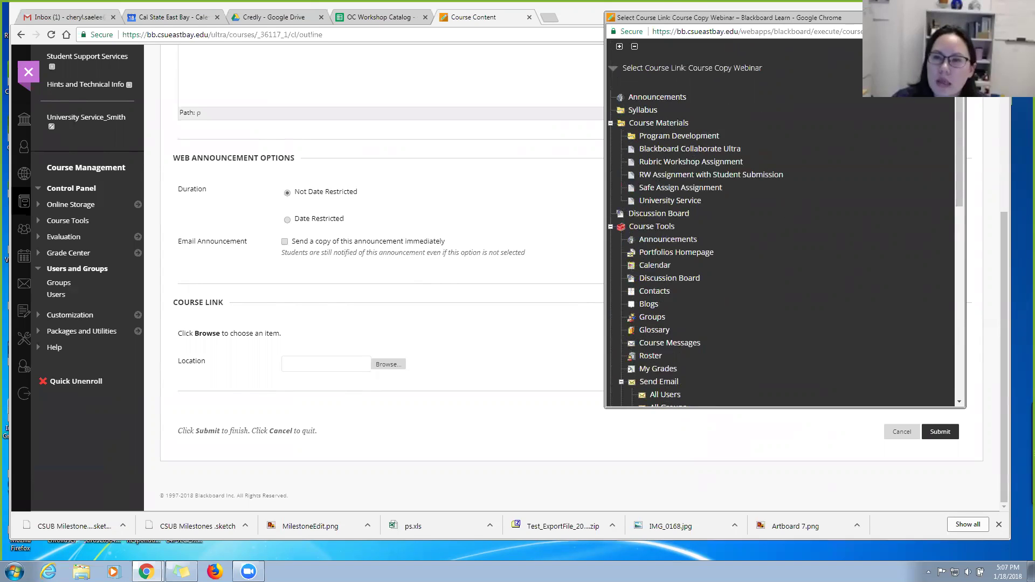
{"action": "left_click", "coordinate": [952, 17]}
- Review the announcement's subject and message fields again and cancel the announcement without posting it
{"action": "left_click", "coordinate": [490, 231]}
{"action": "scroll", "coordinate": [423, 257], "scroll_direction": "up", "scroll_amount": 3}
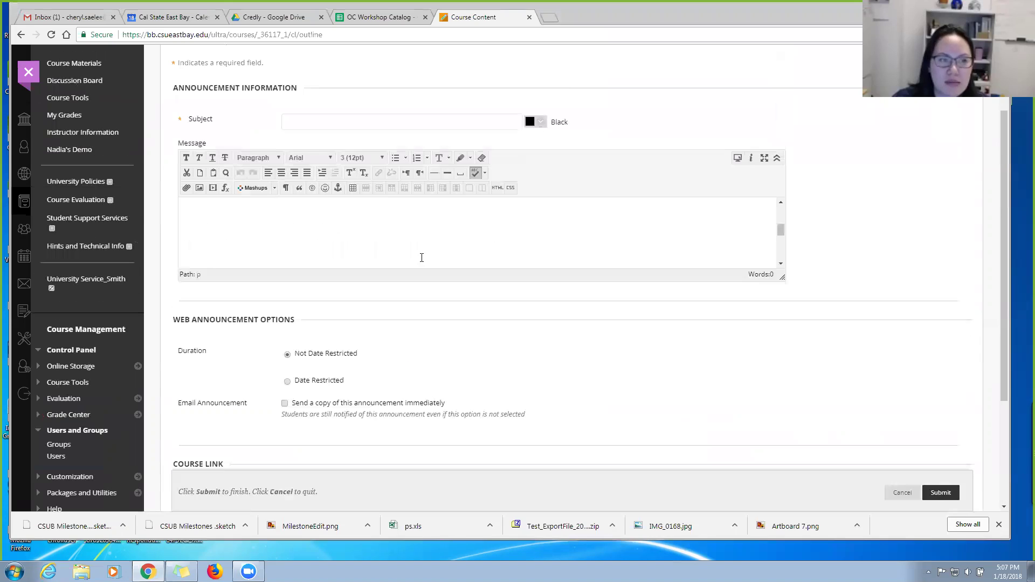
{"action": "left_click", "coordinate": [300, 238]}
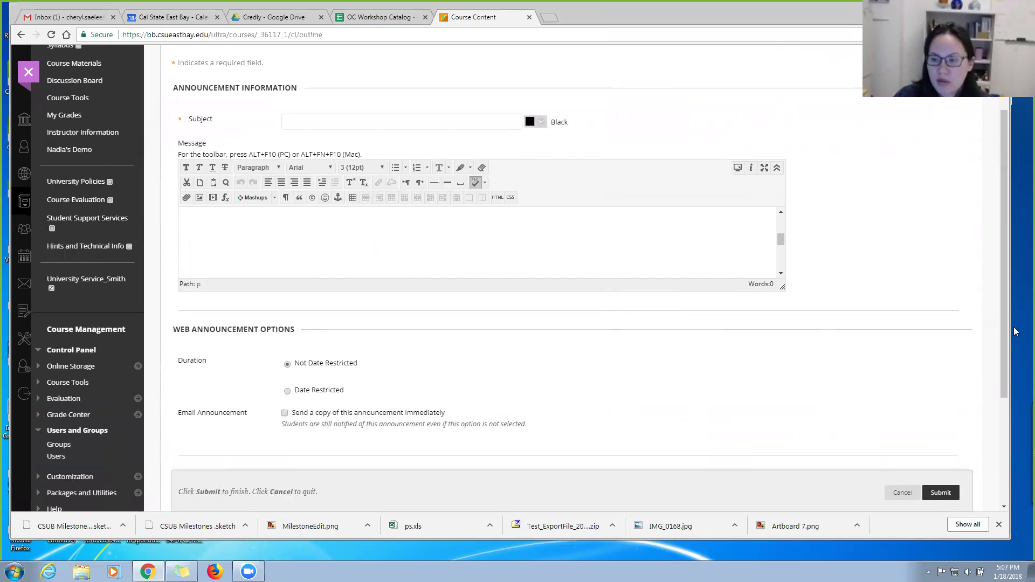
{"action": "left_click_drag", "start_coordinate": [1006, 359], "coordinate": [1005, 204]}
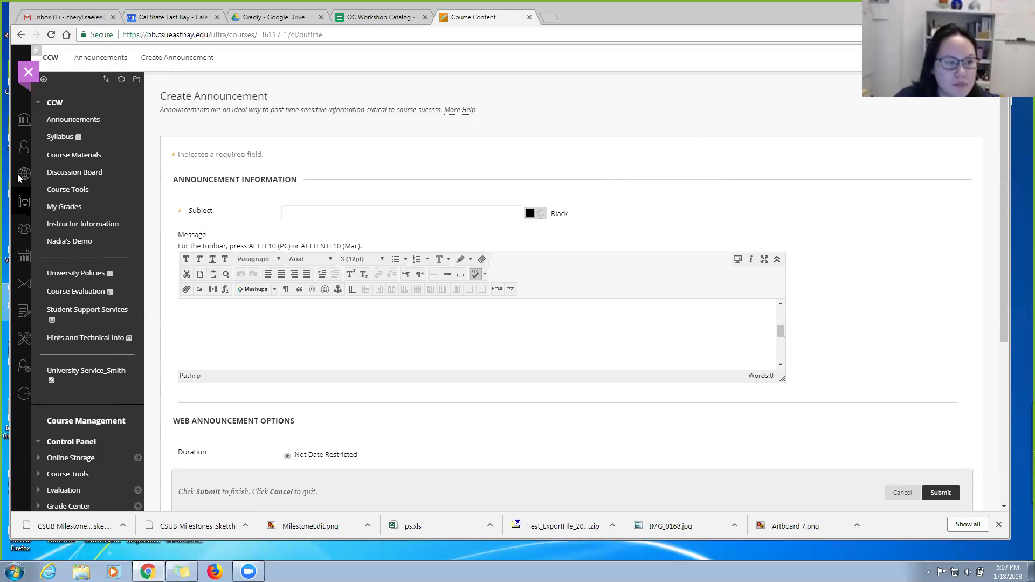
{"action": "left_click", "coordinate": [902, 492]}
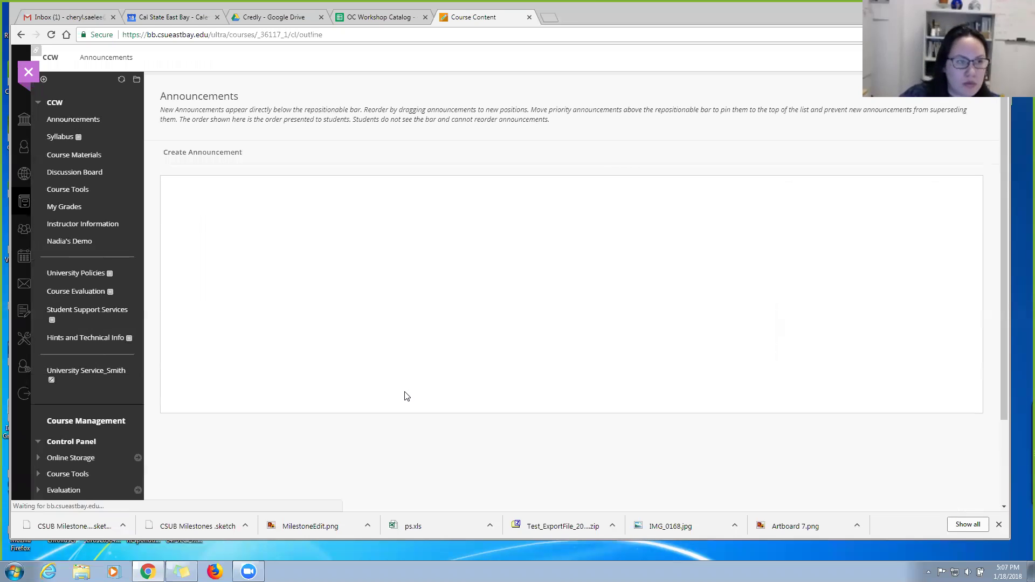
- Expand Course Tools under the Control Panel and open the Send Email tool
{"action": "scroll", "coordinate": [129, 350], "scroll_direction": "down", "scroll_amount": 3}
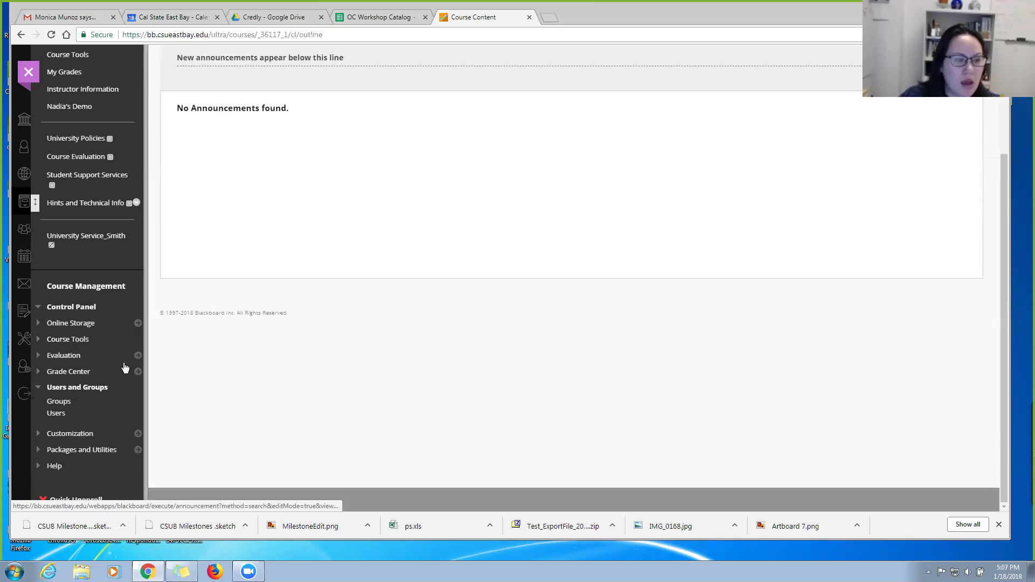
{"action": "left_click", "coordinate": [38, 345]}
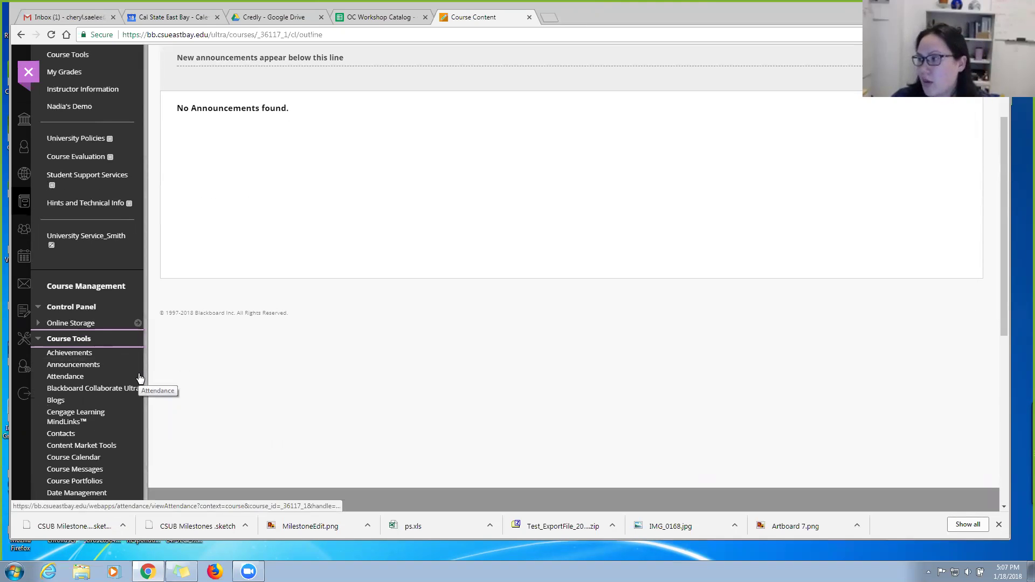
{"action": "scroll", "coordinate": [139, 378], "scroll_direction": "down", "scroll_amount": 5}
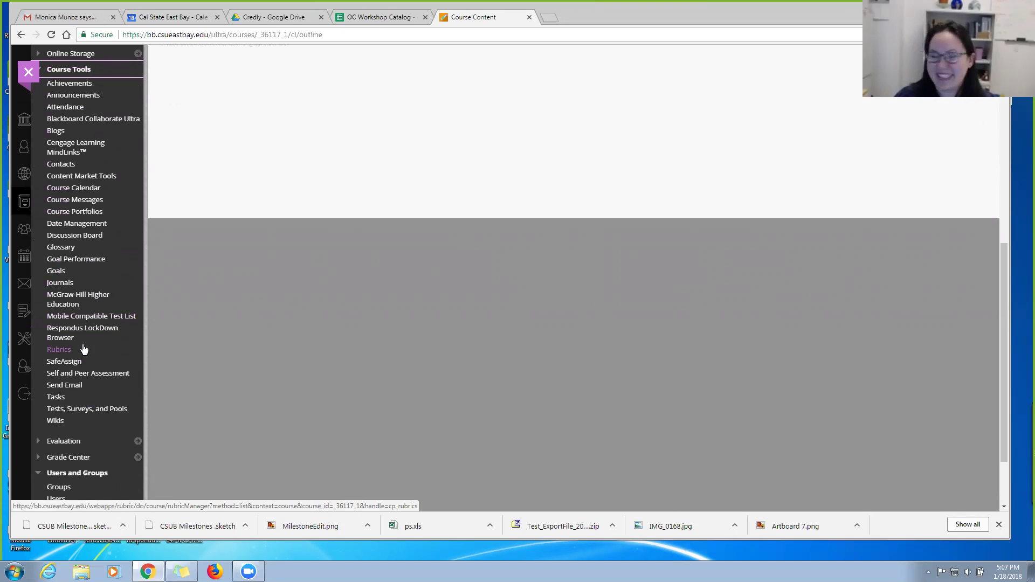
{"action": "left_click", "coordinate": [71, 385]}
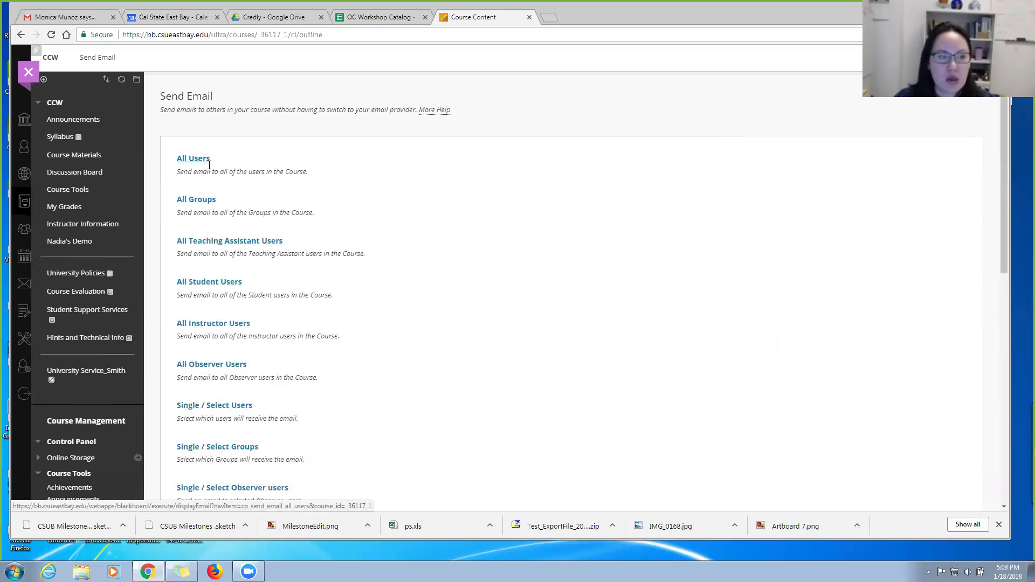
- Open the email form for All Student Users, review its recipient, subject and message fields, and cancel the email
{"action": "scroll", "coordinate": [227, 193], "scroll_direction": "down", "scroll_amount": 1}
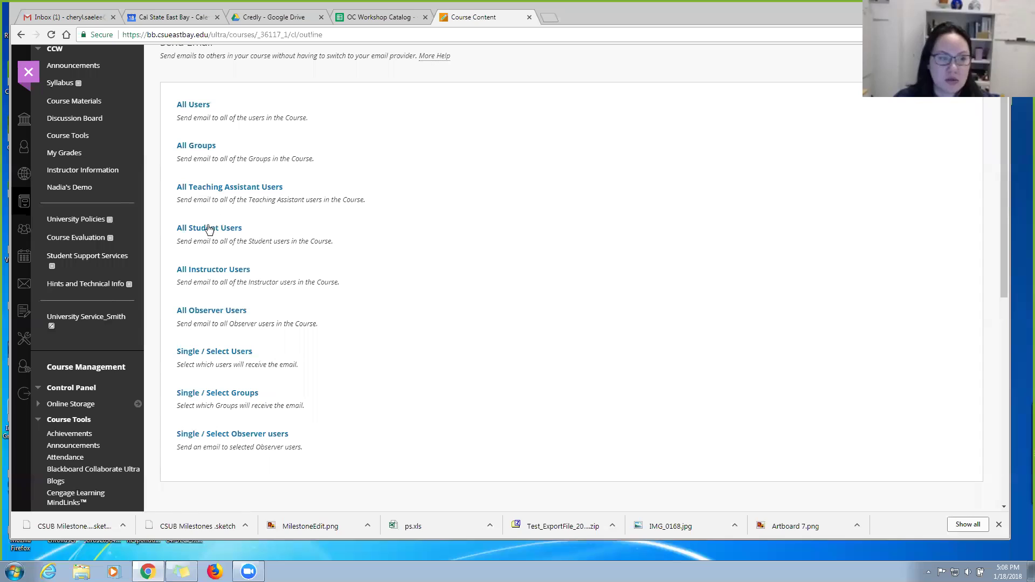
{"action": "left_click", "coordinate": [193, 236]}
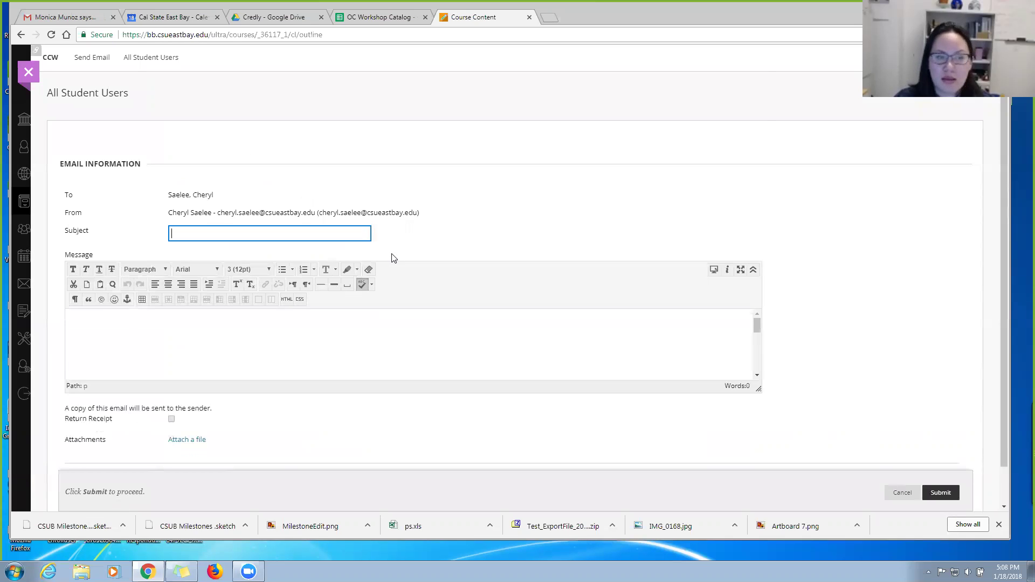
{"action": "left_click", "coordinate": [208, 193]}
{"action": "left_click", "coordinate": [221, 303]}
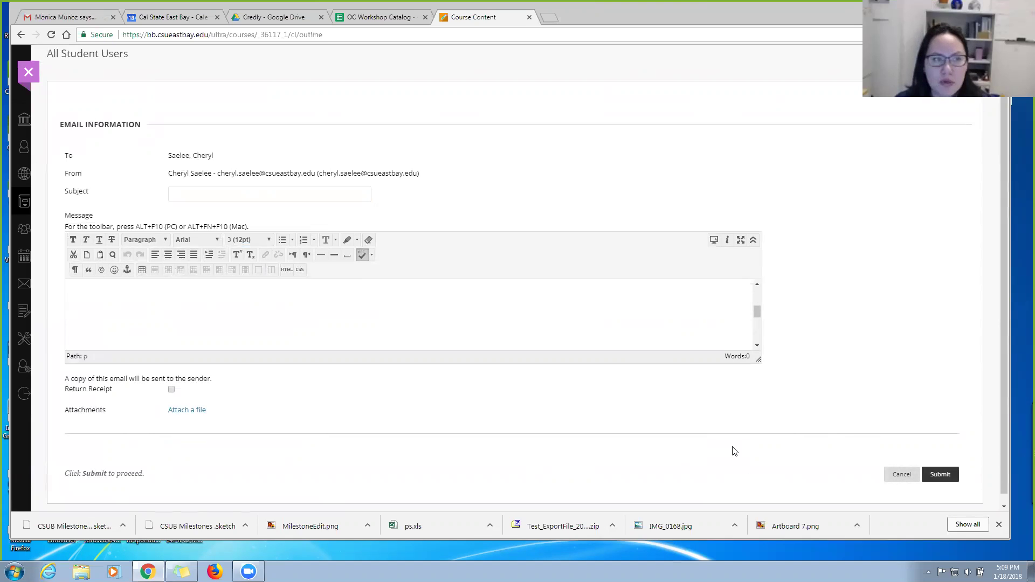
{"action": "left_click", "coordinate": [903, 475]}
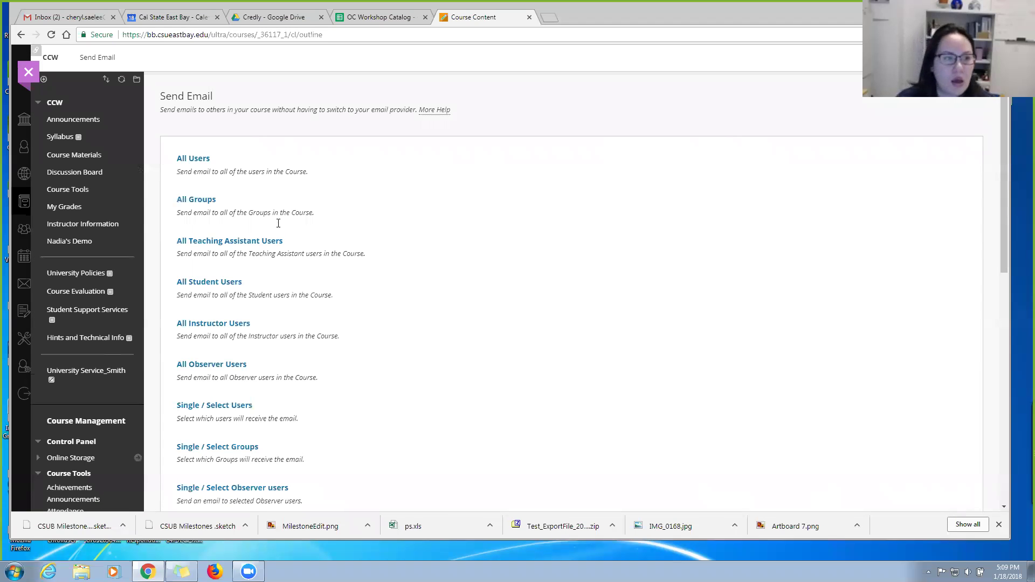
- Open Course Messages, view the message with the subject "Hi" in the Sent folder, and return to the folder
{"action": "scroll", "coordinate": [206, 237], "scroll_direction": "down", "scroll_amount": 4}
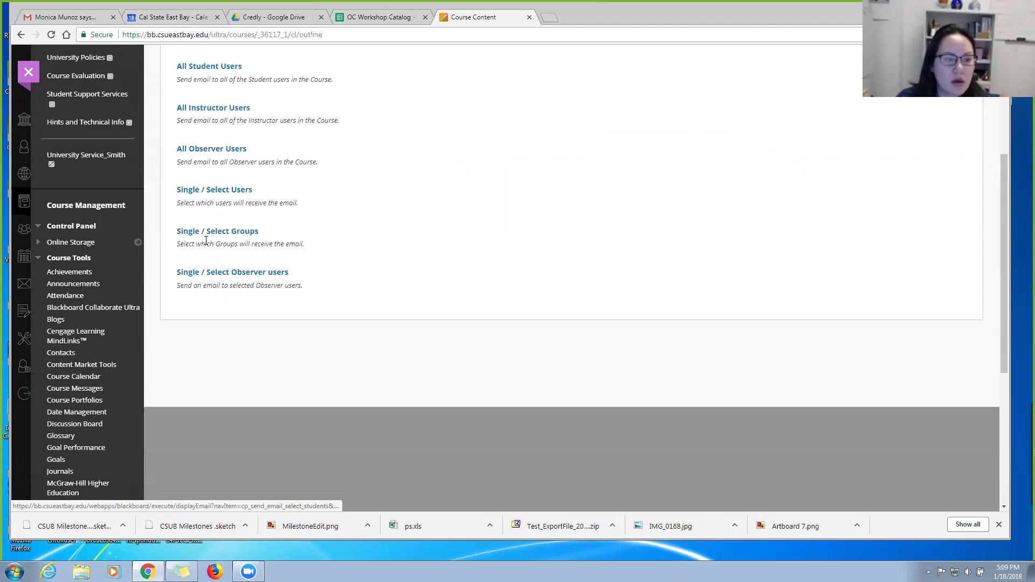
{"action": "scroll", "coordinate": [206, 241], "scroll_direction": "down", "scroll_amount": 1}
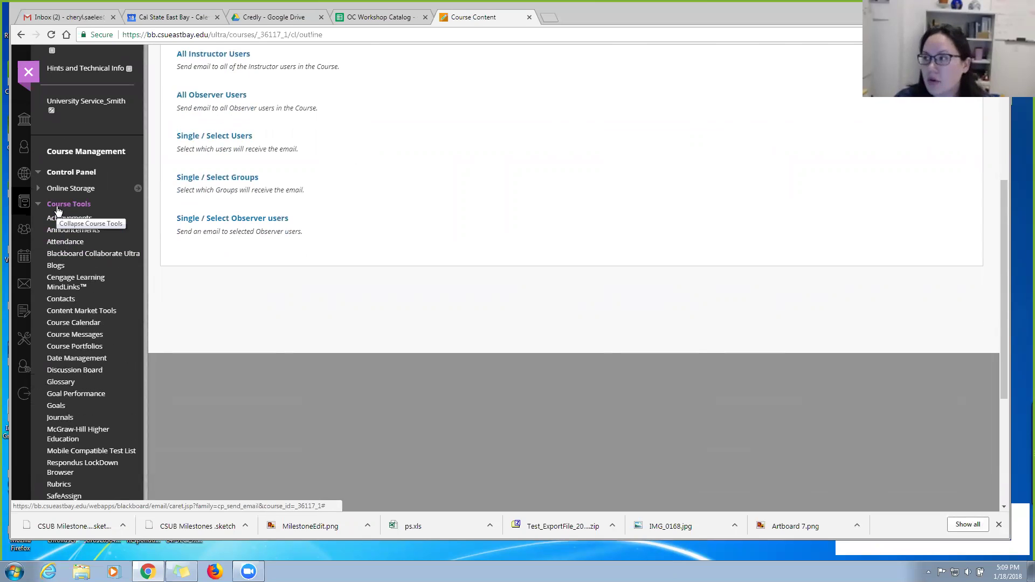
{"action": "left_click", "coordinate": [66, 339]}
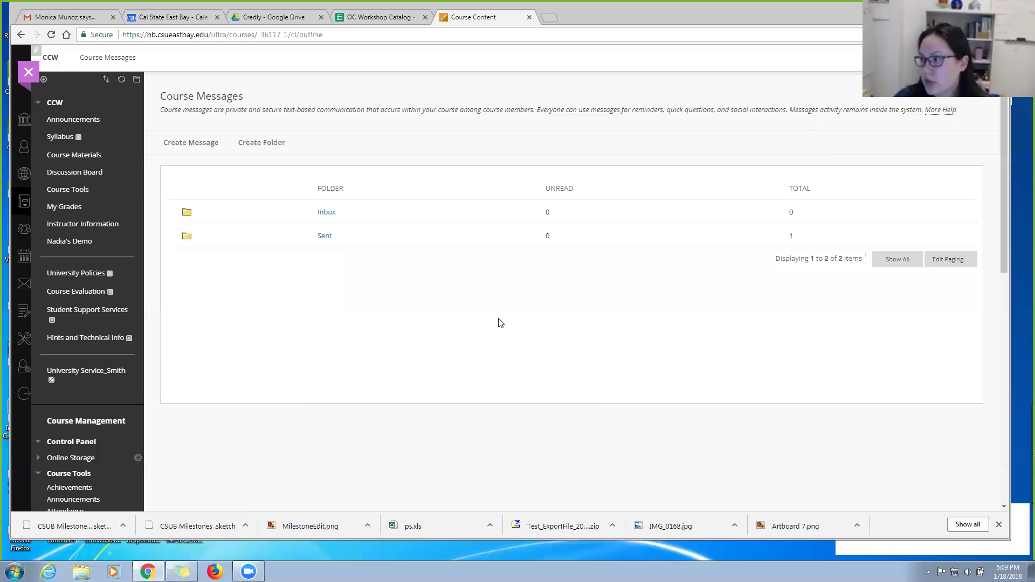
{"action": "left_click", "coordinate": [325, 237]}
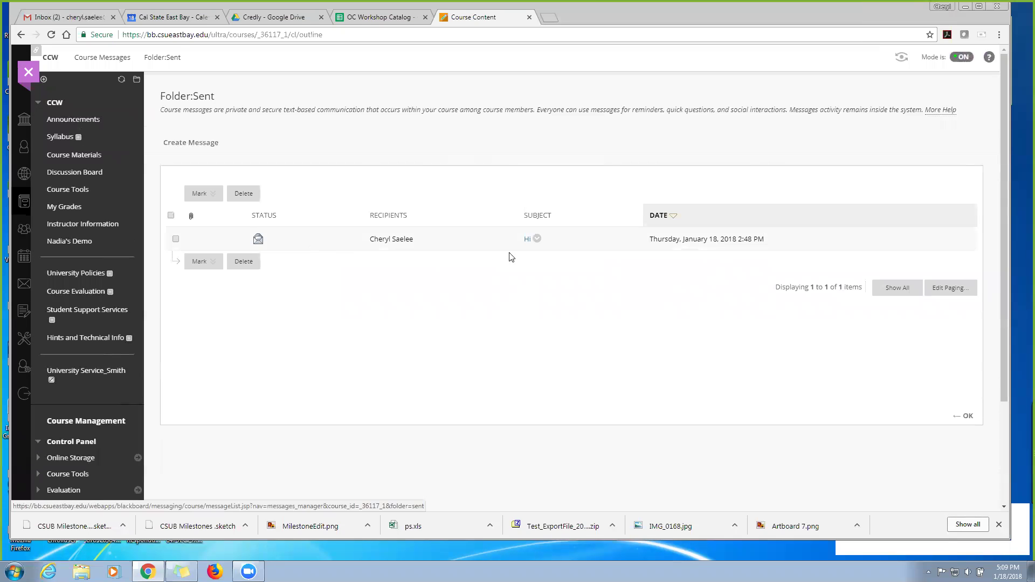
{"action": "left_click", "coordinate": [528, 240]}
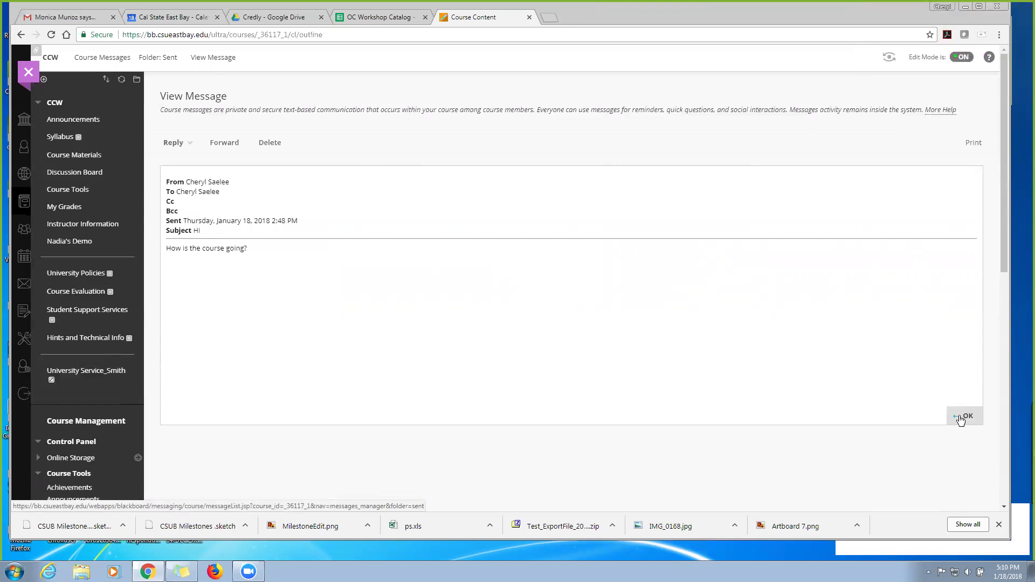
{"action": "left_click", "coordinate": [961, 419]}
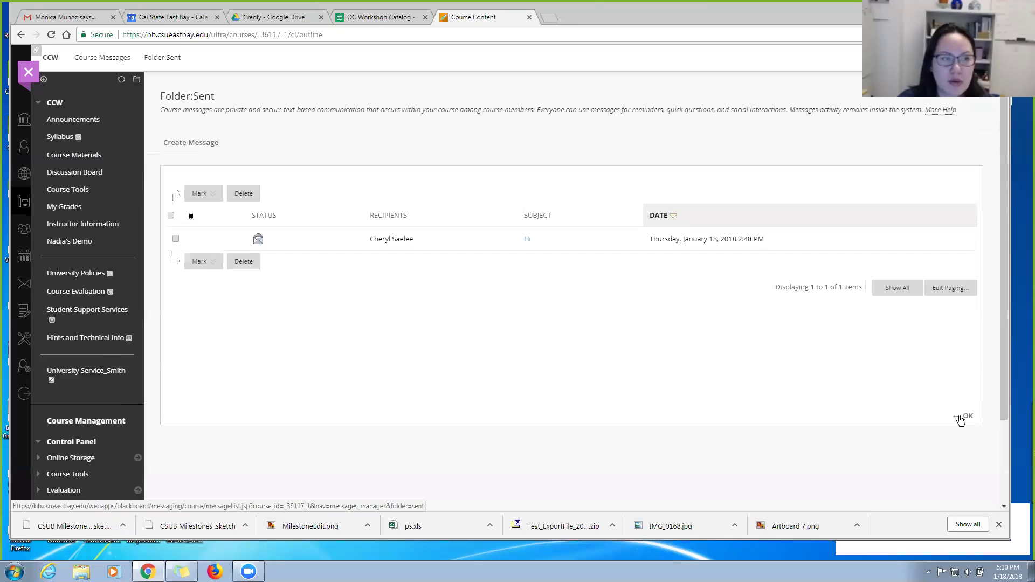
- Leave the CCW course and open the Activity Stream to examine its upcoming, today's and recent entries
{"action": "left_click", "coordinate": [30, 75]}
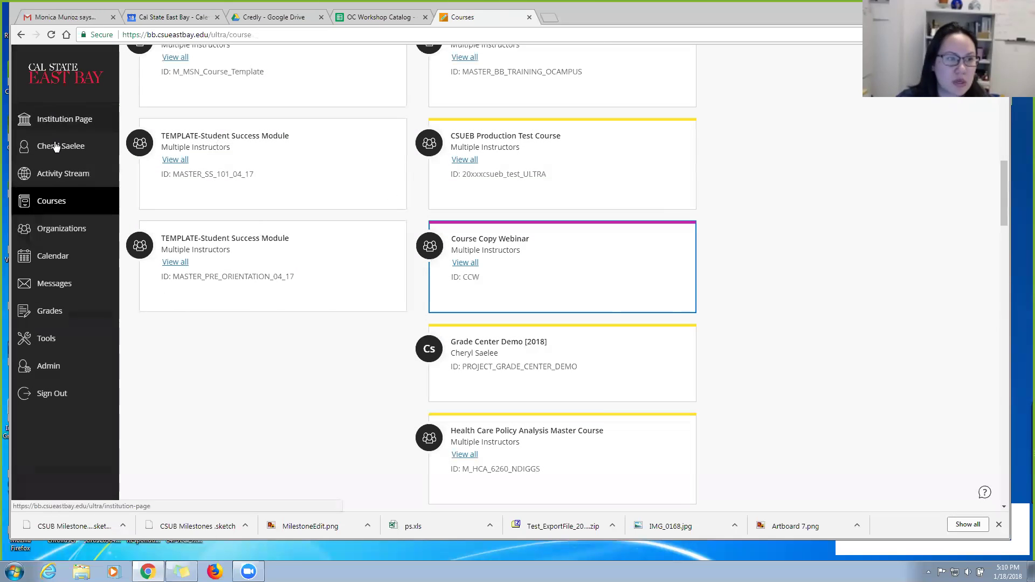
{"action": "left_click", "coordinate": [46, 176]}
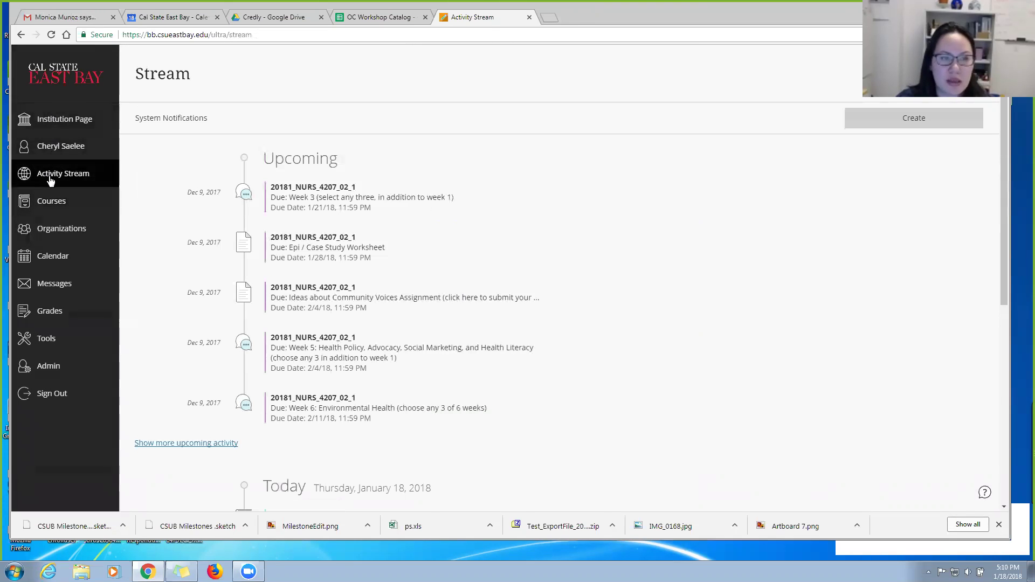
{"action": "scroll", "coordinate": [424, 248], "scroll_direction": "down", "scroll_amount": 4}
{"action": "scroll", "coordinate": [434, 292], "scroll_direction": "up", "scroll_amount": 3}
{"action": "scroll", "coordinate": [435, 293], "scroll_direction": "down", "scroll_amount": 6}
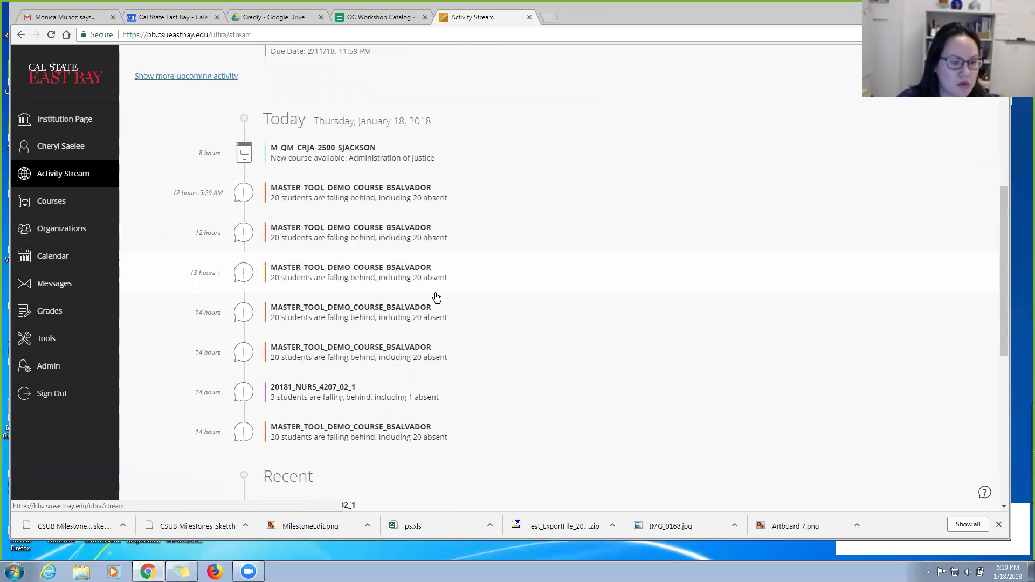
{"action": "scroll", "coordinate": [437, 298], "scroll_direction": "down", "scroll_amount": 4}
{"action": "scroll", "coordinate": [436, 307], "scroll_direction": "up", "scroll_amount": 9}
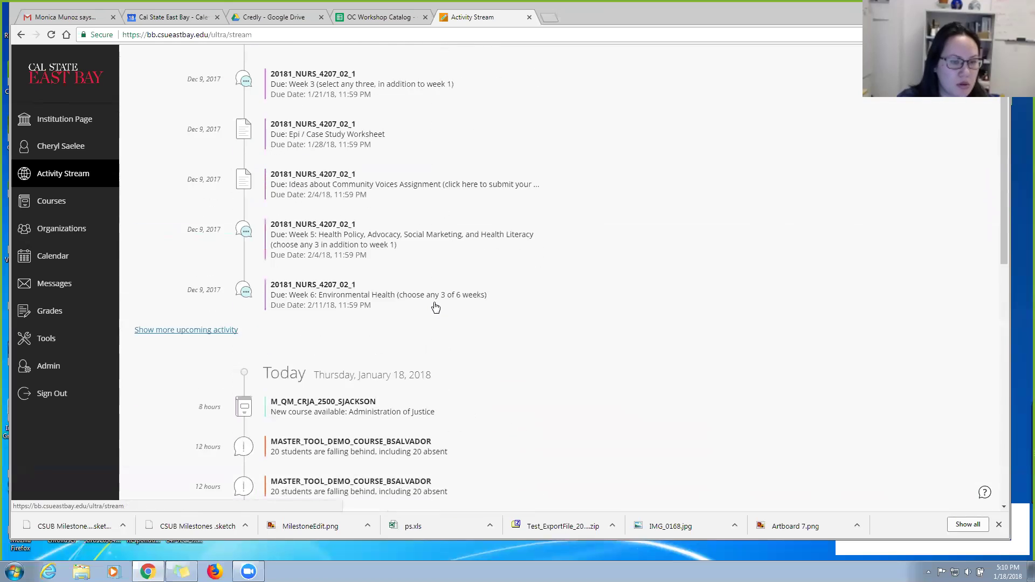
- Open an incognito browser window and load the Blackboard login page
{"action": "scroll", "coordinate": [436, 307], "scroll_direction": "up", "scroll_amount": 2}
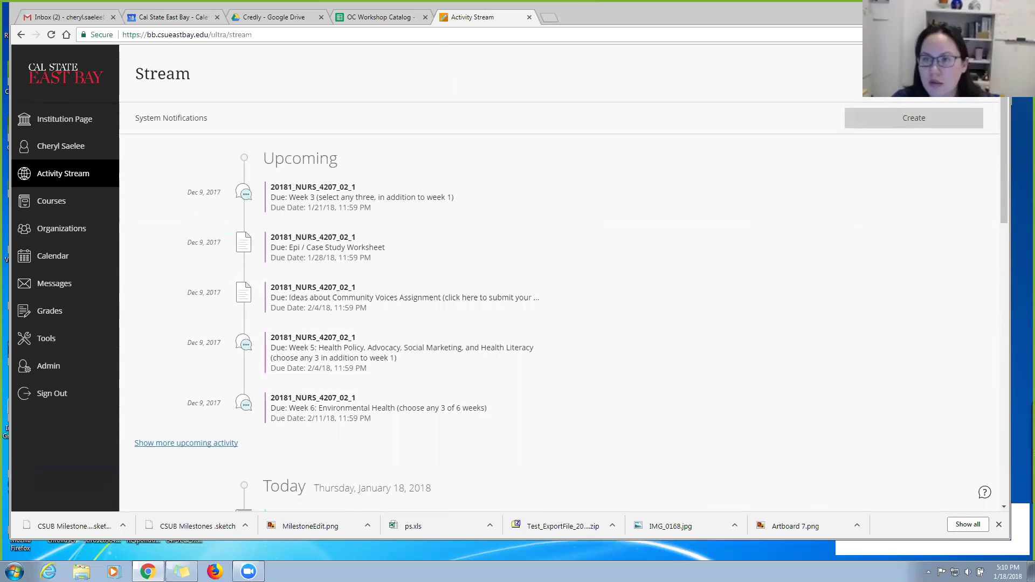
{"action": "left_click", "coordinate": [1000, 34]}
{"action": "left_click", "coordinate": [916, 74]}
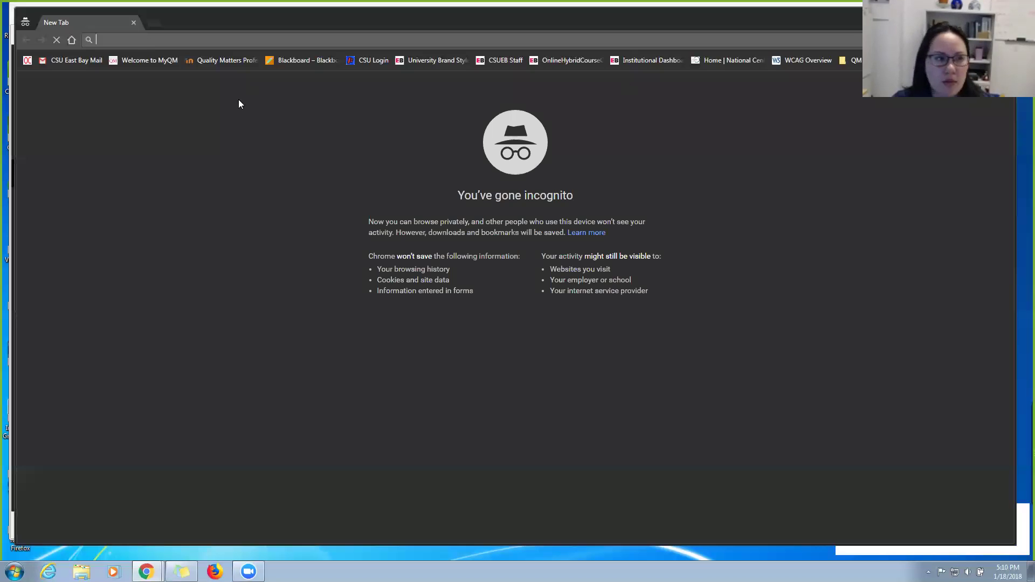
{"action": "left_click", "coordinate": [294, 62]}
- Sign in to Blackboard with the second account's username and password
{"action": "left_click", "coordinate": [465, 290]}
{"action": "type", "text": "ik6582"}
{"action": "key", "text": "Tab"}
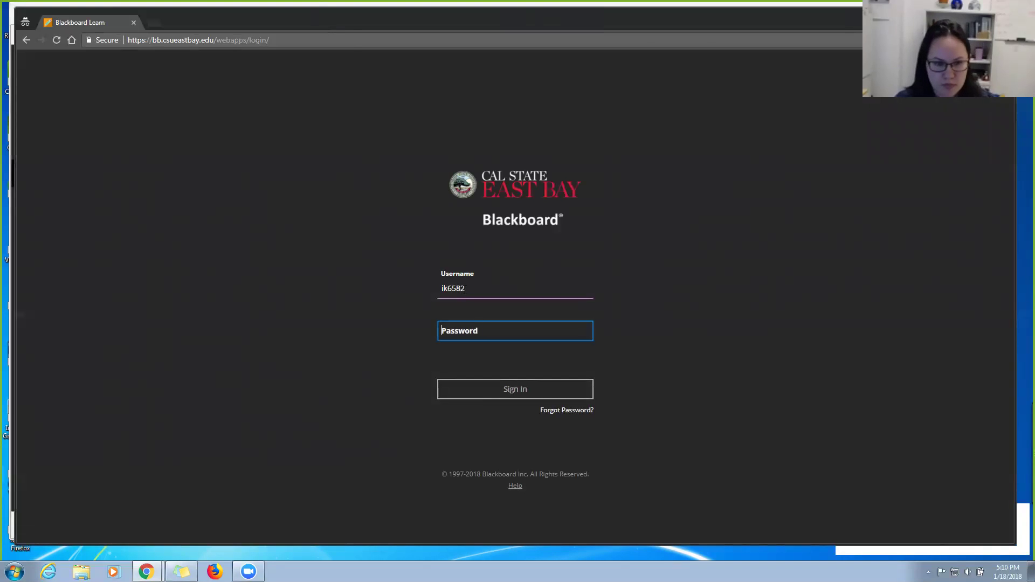
{"action": "type", "text": "••"}
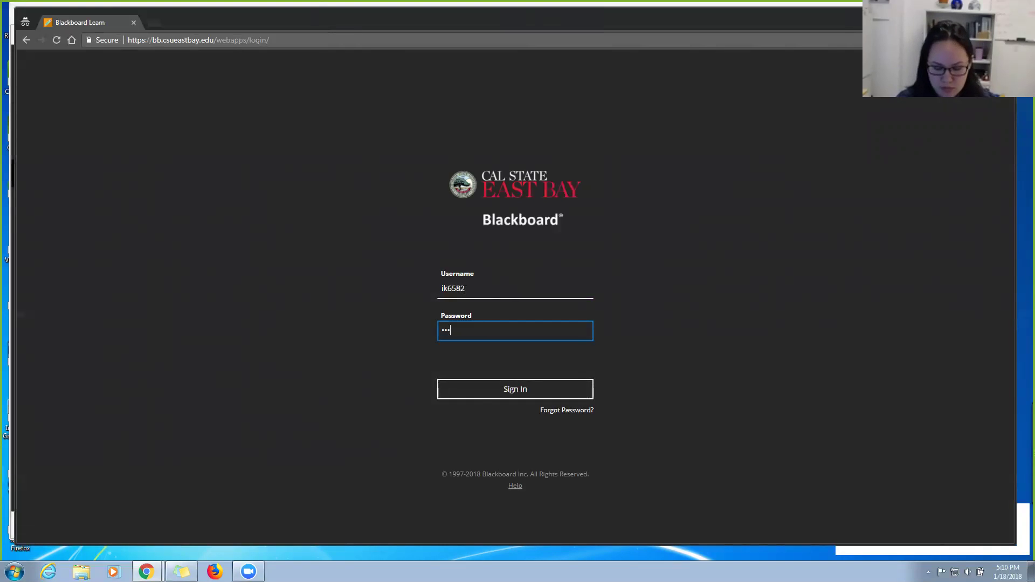
{"action": "type", "text": "•"}
{"action": "key", "text": "Return"}
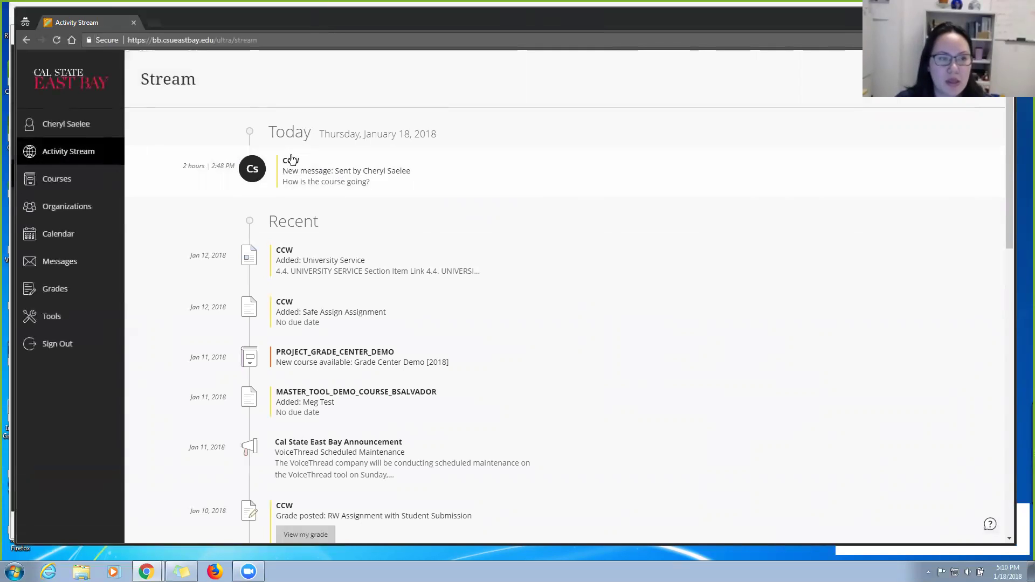
- View the new CCW message listed under Today in the stream, and close the incognito window
{"action": "left_click", "coordinate": [375, 172]}
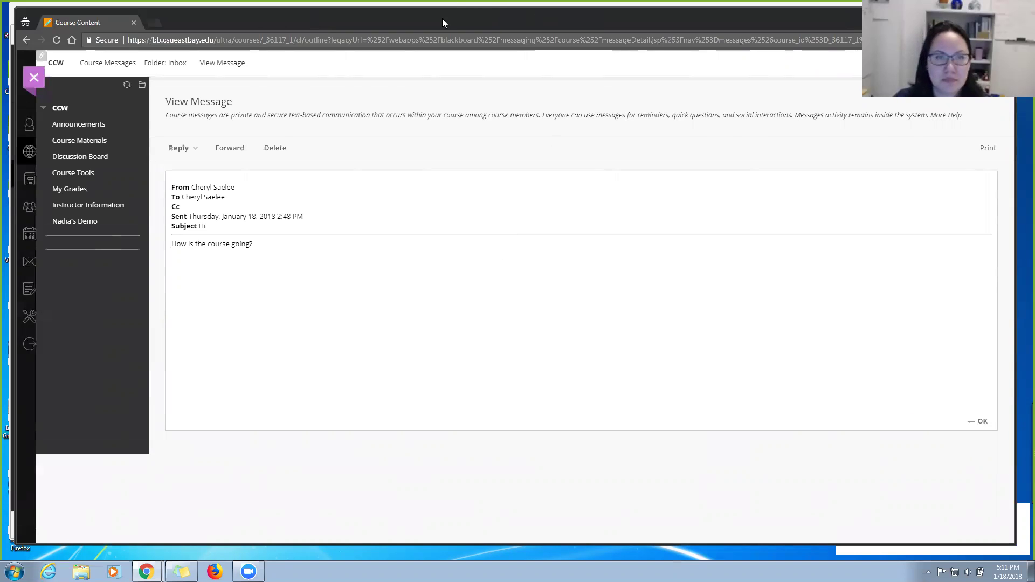
{"action": "left_click_drag", "start_coordinate": [445, 21], "coordinate": [437, 45]}
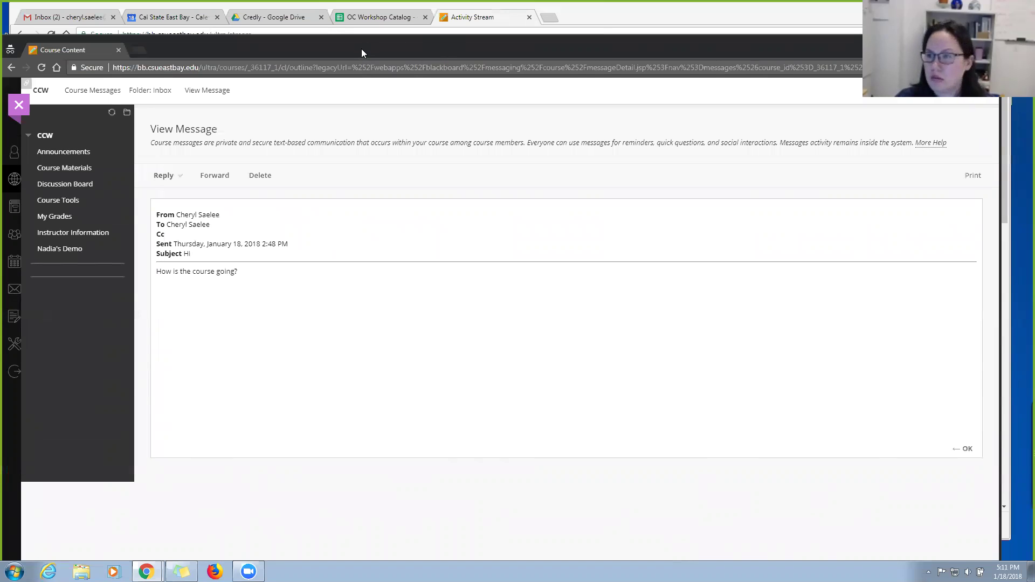
{"action": "key", "text": "ctrl+w"}
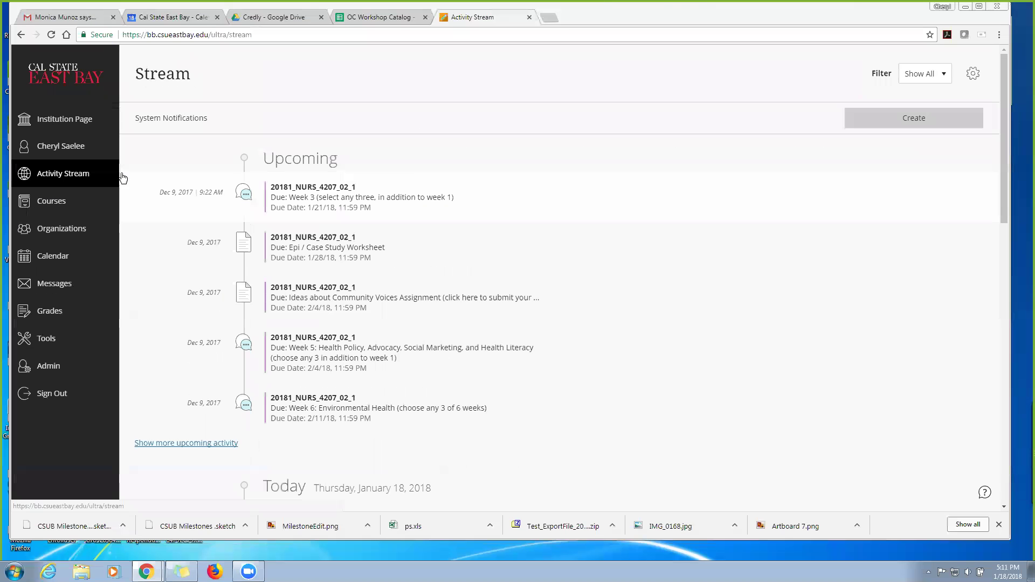
- Search the Courses list for "ccw", open the Course Copy Webinar course, and dismiss the search
{"action": "left_click", "coordinate": [108, 200]}
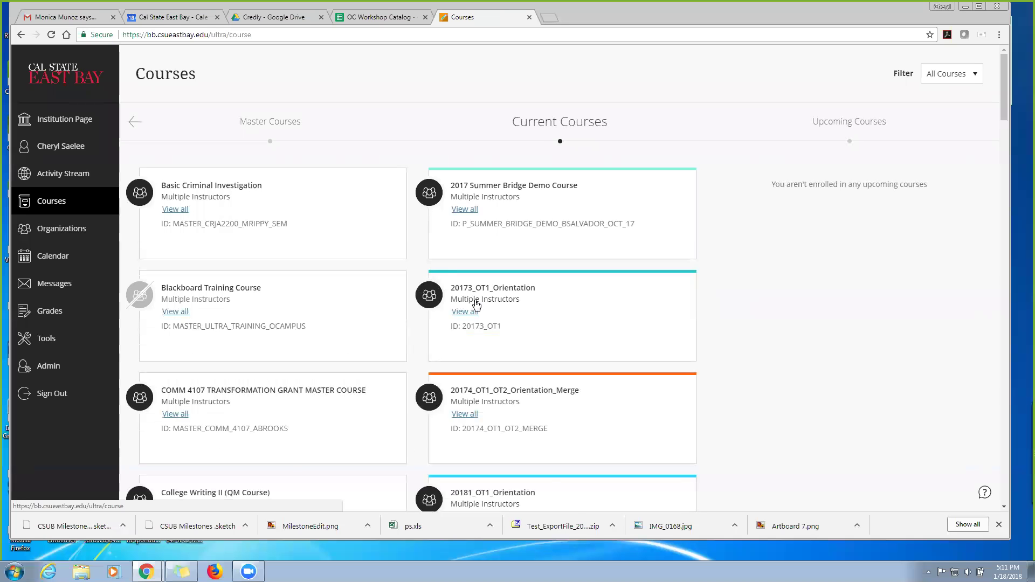
{"action": "key", "text": "ctrl+f"}
{"action": "type", "text": "ccw"}
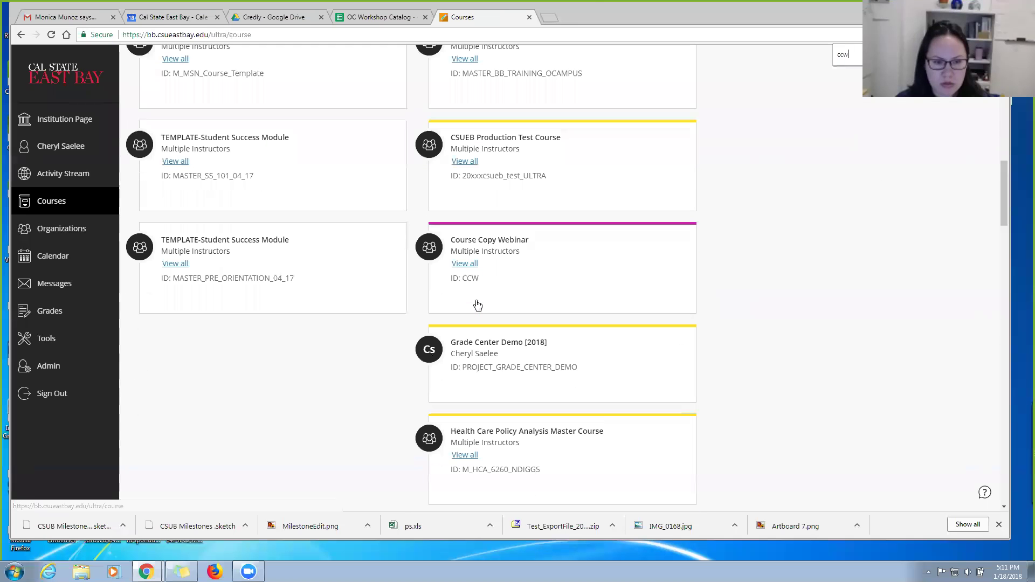
{"action": "left_click", "coordinate": [503, 243]}
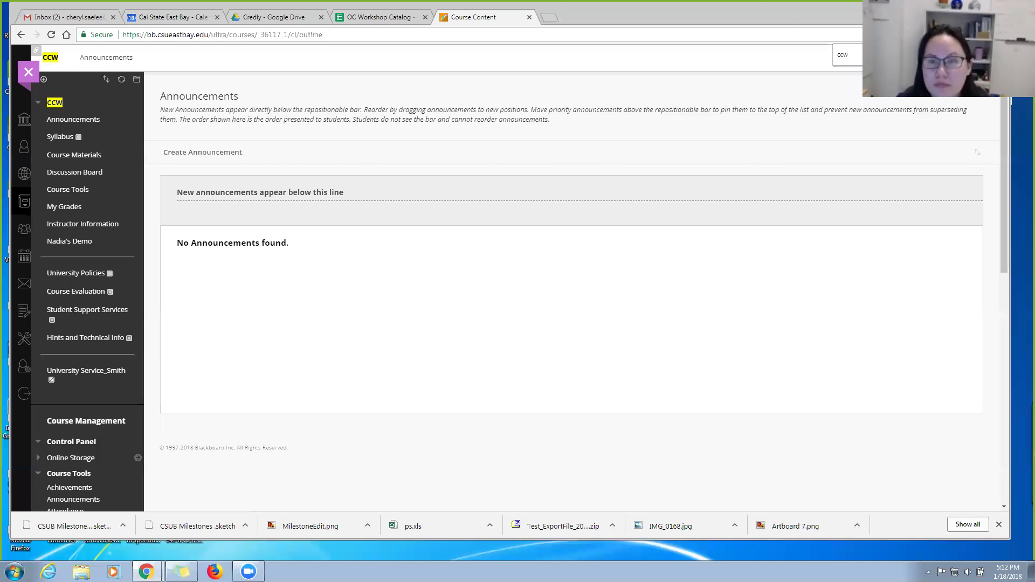
{"action": "key", "text": "Escape"}
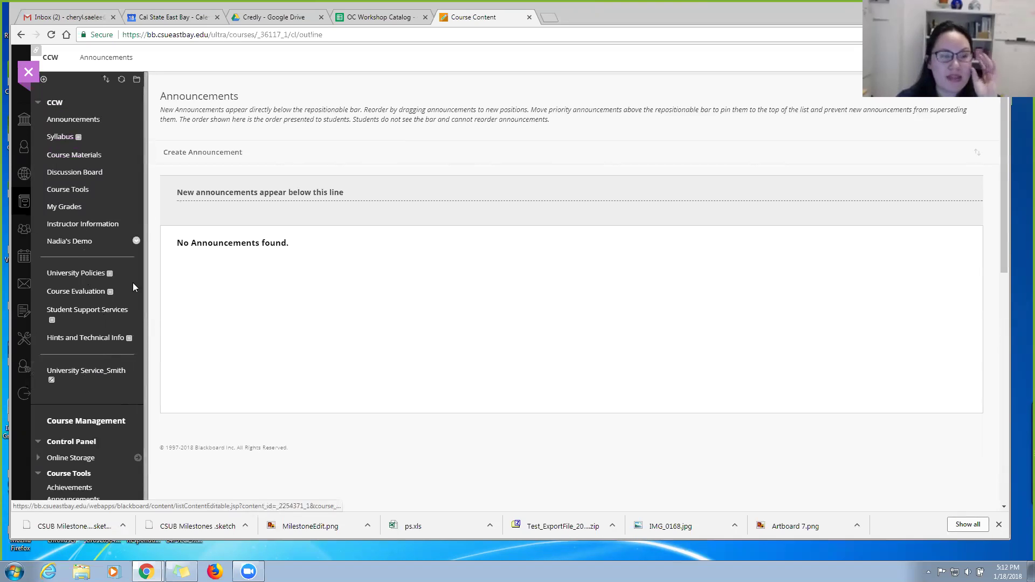
- Add a content area named "Office Hours Link" to the course menu, make it available to users, and open it
{"action": "left_click", "coordinate": [44, 79]}
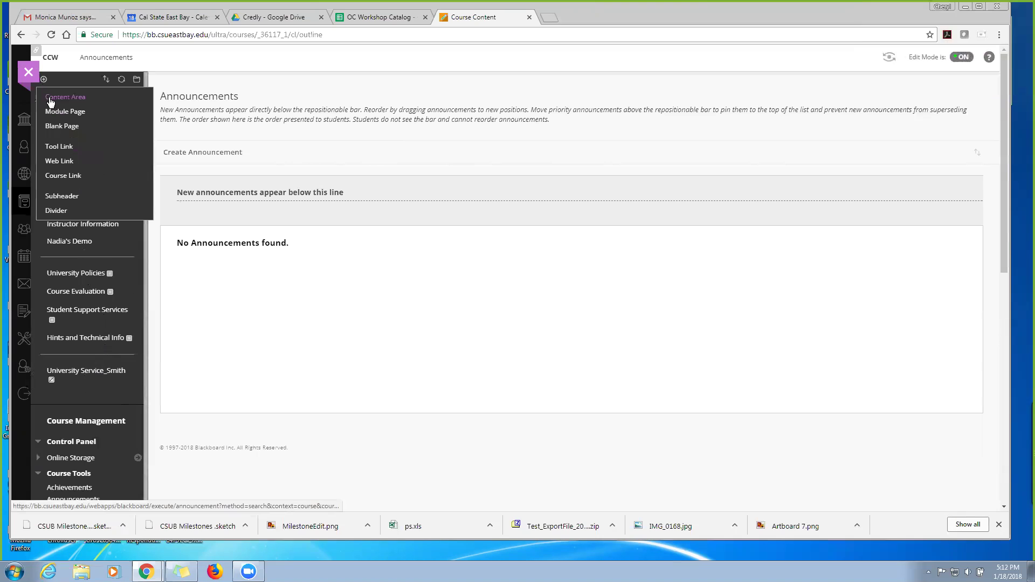
{"action": "left_click", "coordinate": [50, 101]}
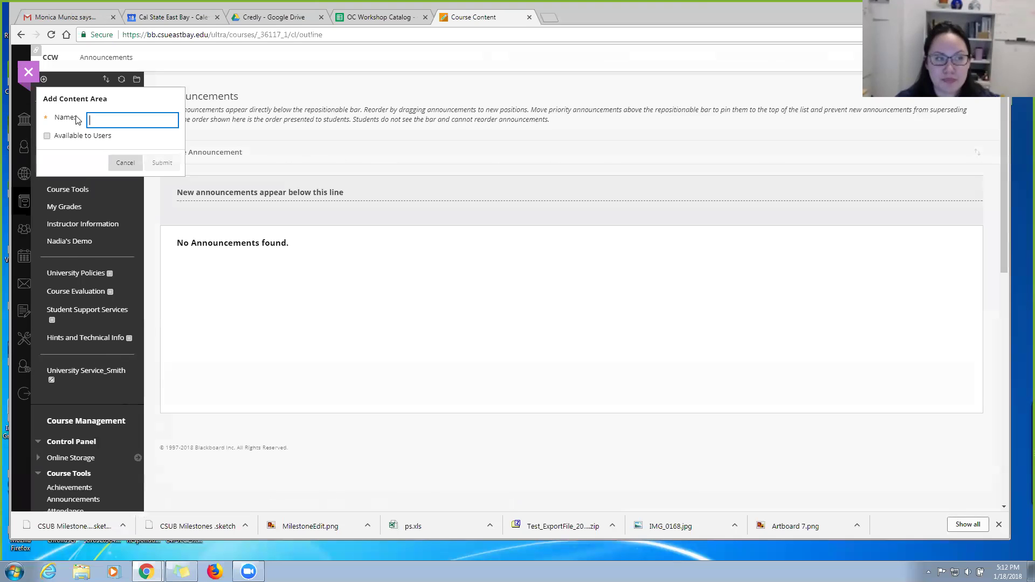
{"action": "left_click", "coordinate": [97, 118]}
{"action": "type", "text": "O"}
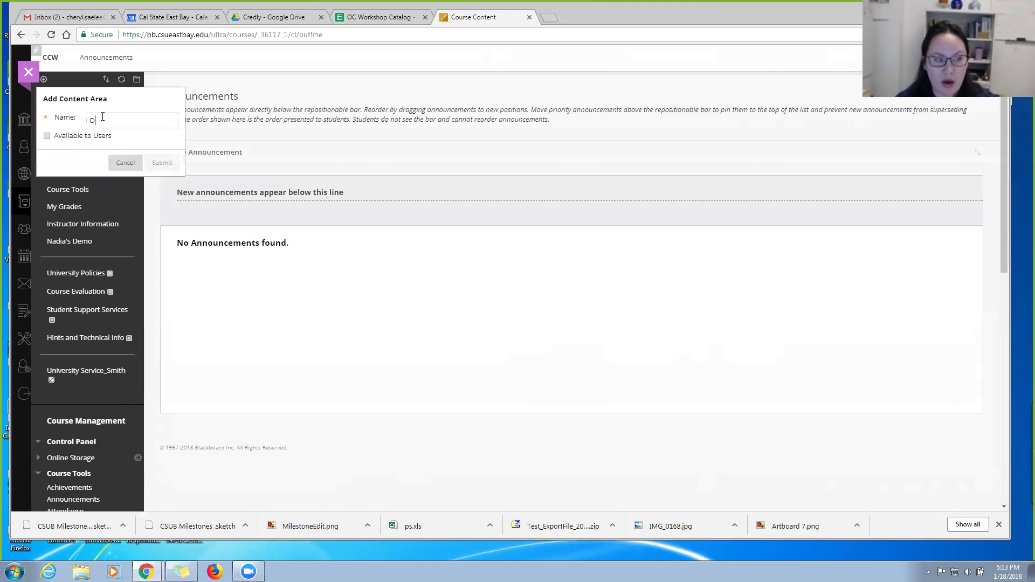
{"action": "type", "text": "ffice Hours Link"}
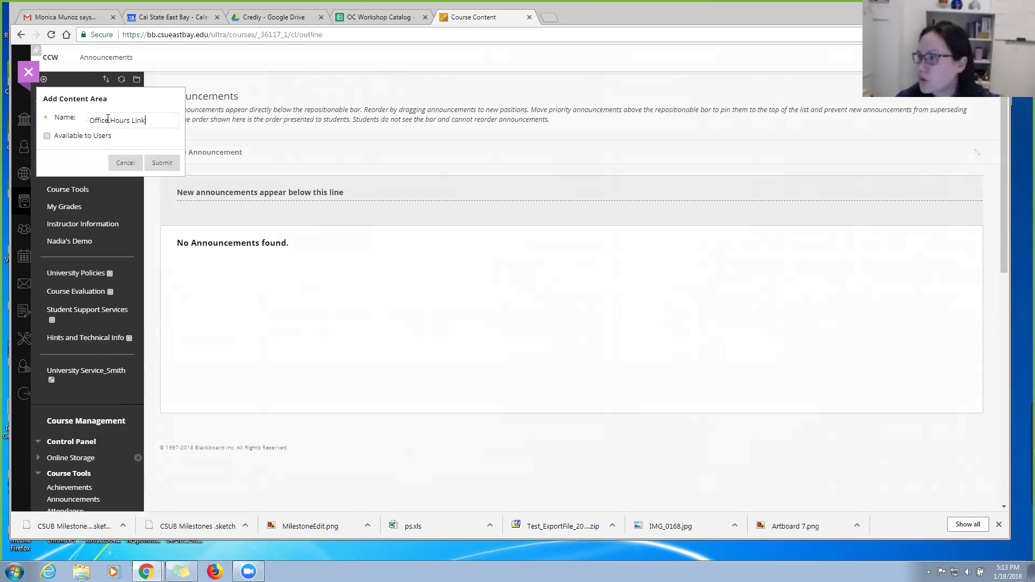
{"action": "left_click", "coordinate": [48, 136]}
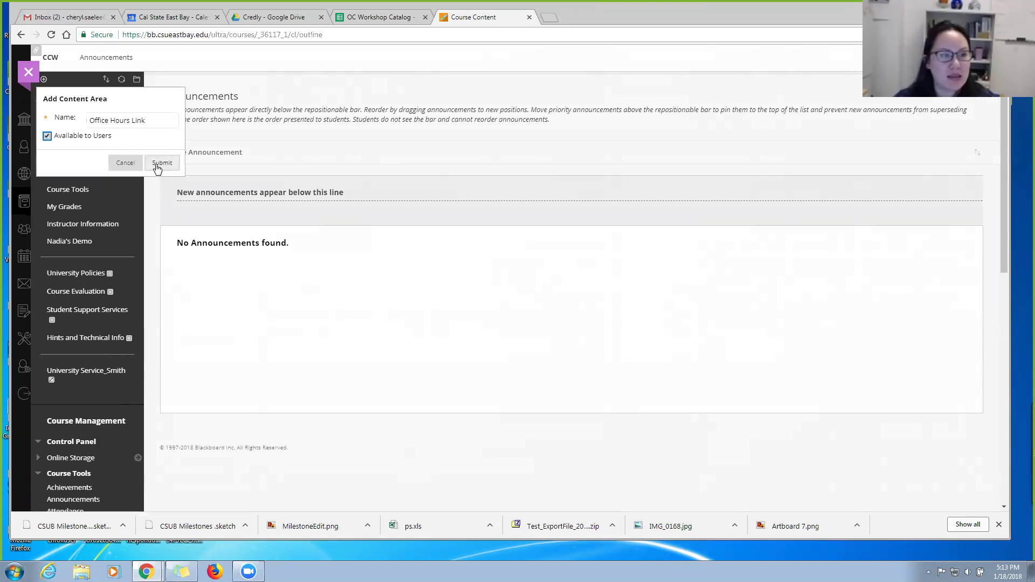
{"action": "left_click", "coordinate": [160, 163]}
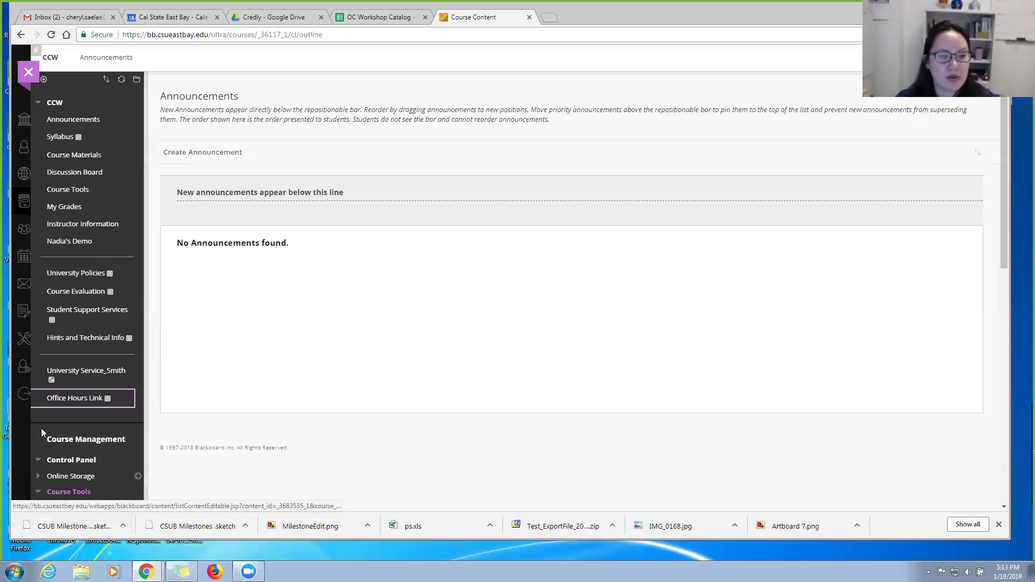
{"action": "left_click", "coordinate": [58, 402]}
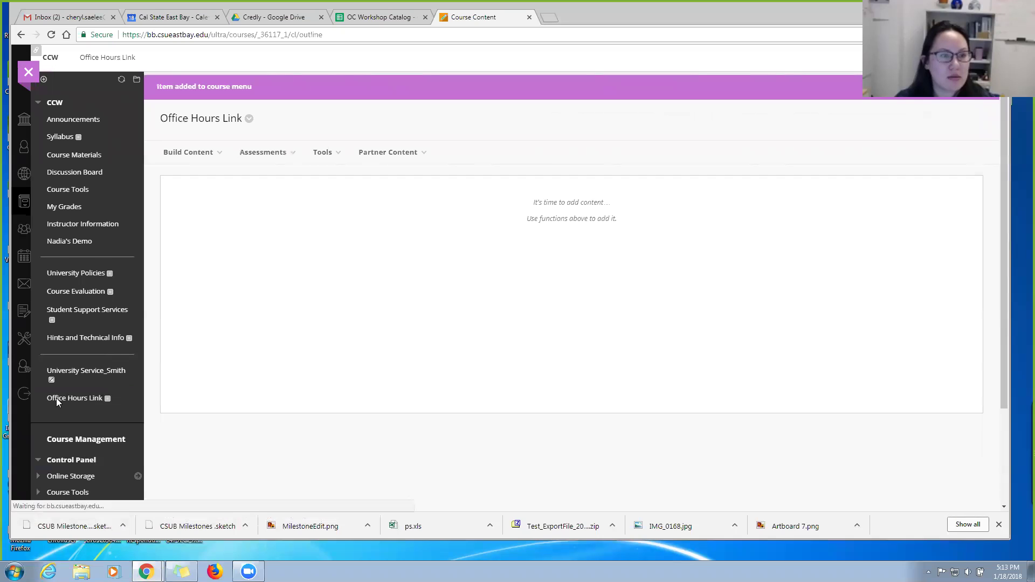
{"action": "left_click", "coordinate": [329, 154]}
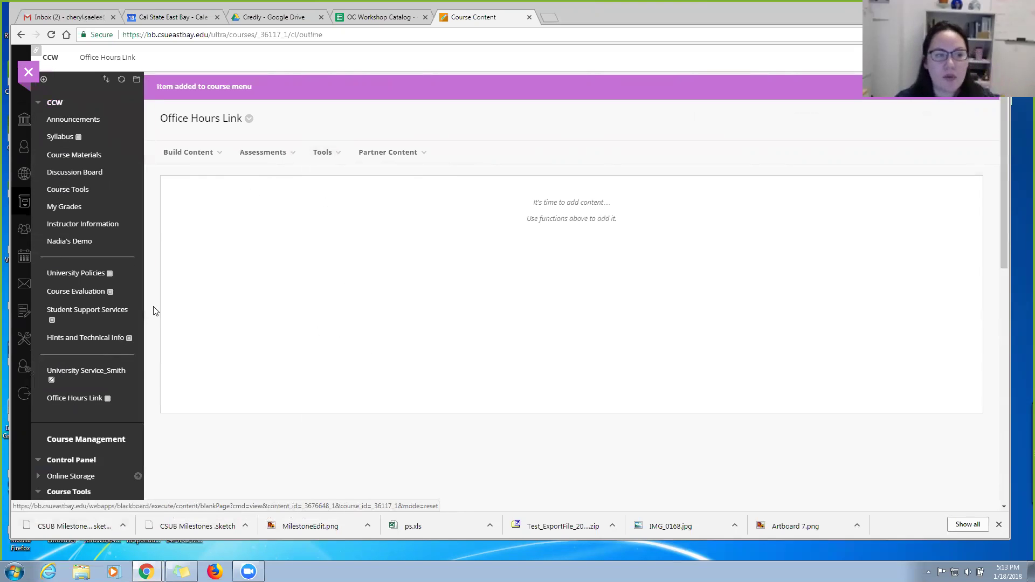
{"action": "left_click", "coordinate": [332, 156]}
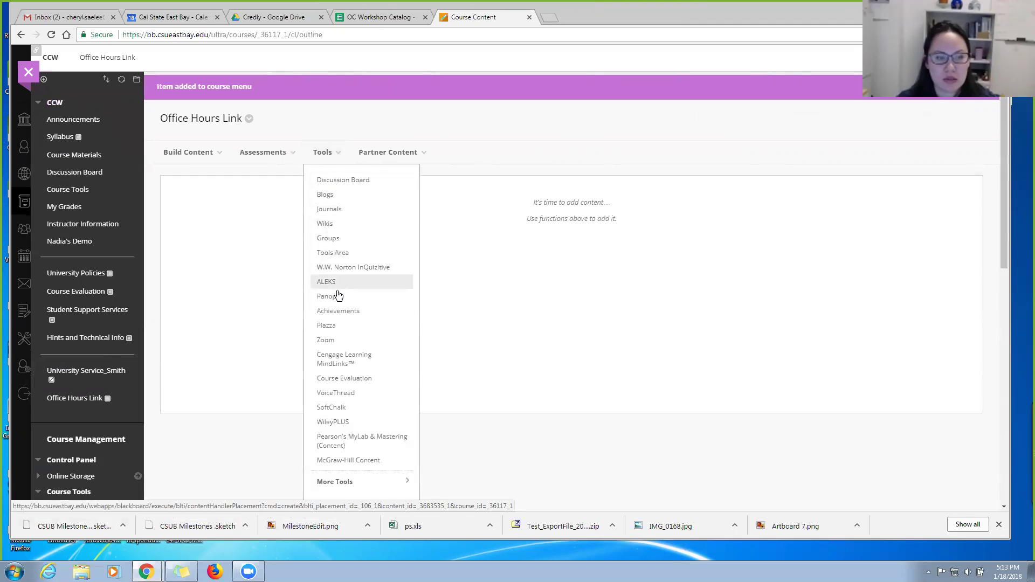
{"action": "left_click", "coordinate": [338, 341]}
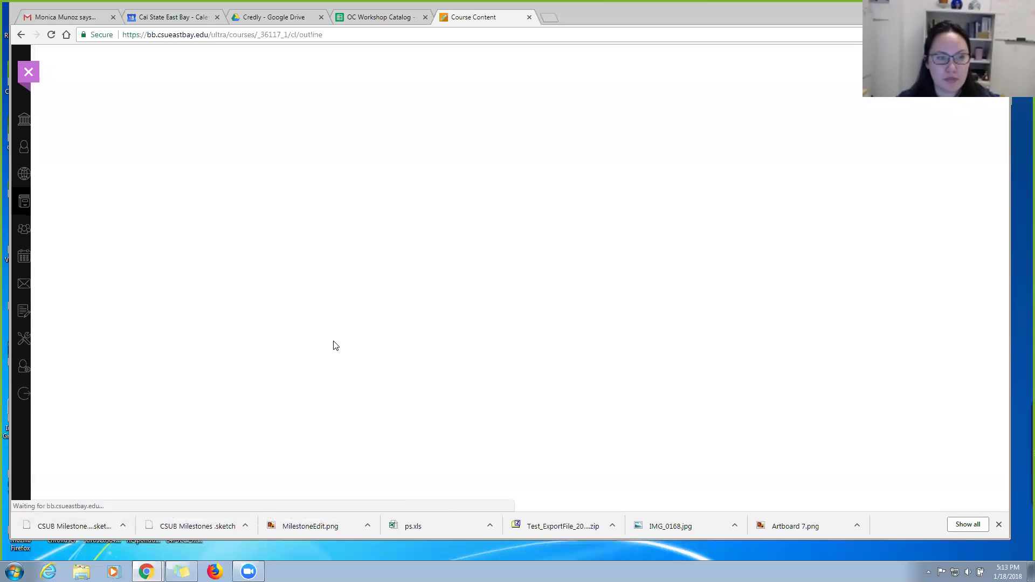
{"action": "left_click", "coordinate": [332, 201]}
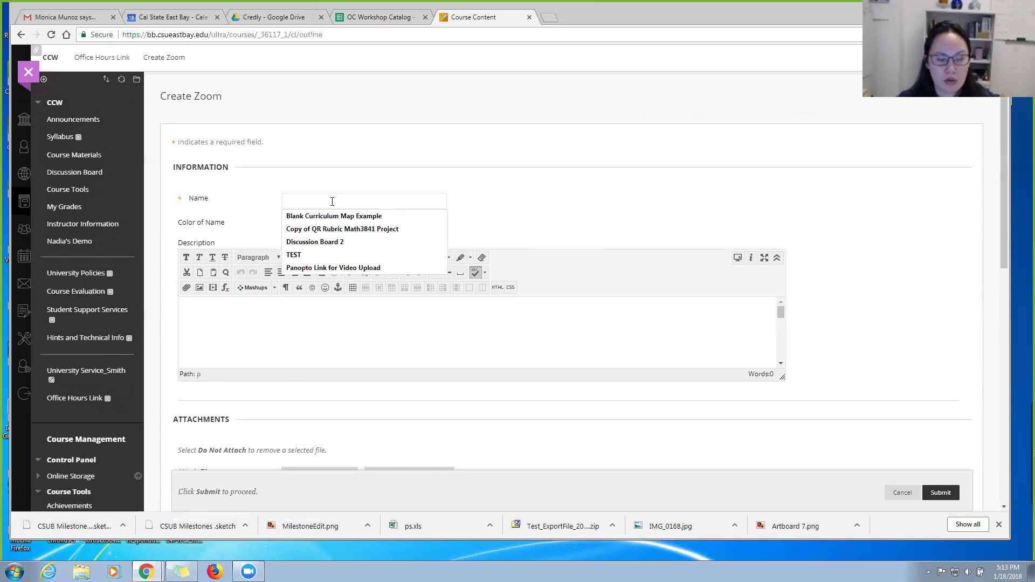
{"action": "type", "text": "Clic"}
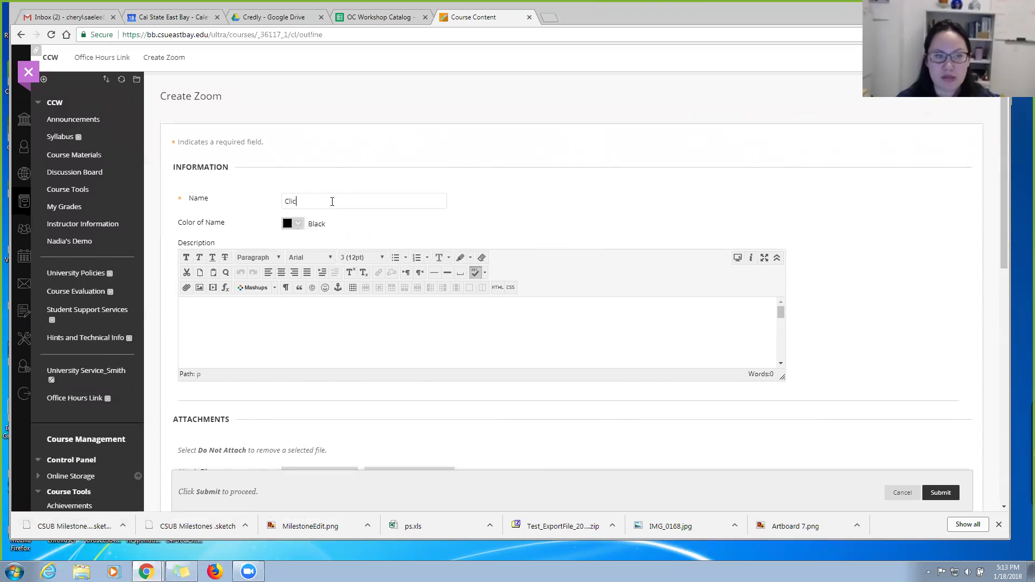
{"action": "type", "text": "k Here for "}
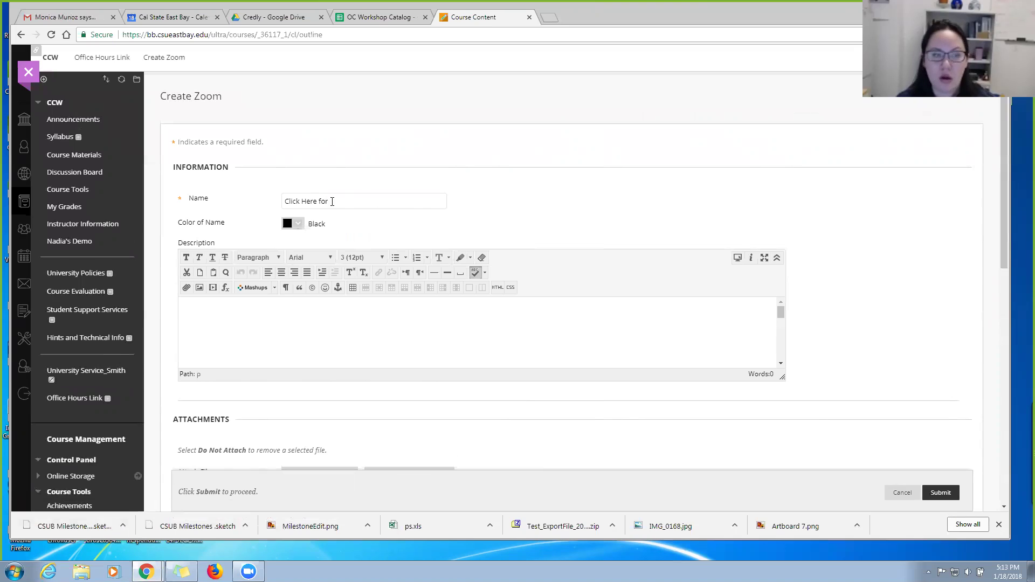
{"action": "type", "text": "Office Hours"}
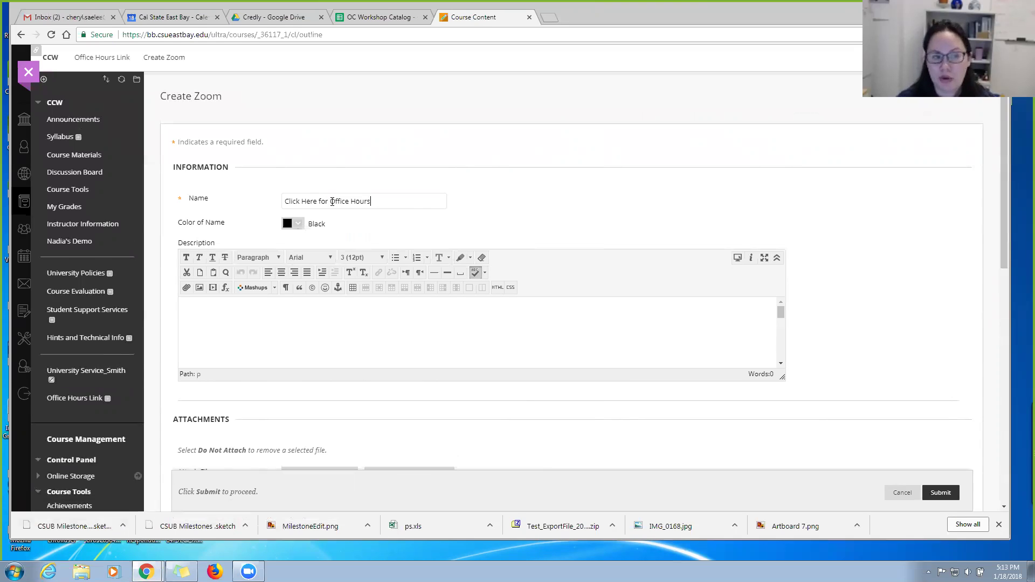
{"action": "left_click", "coordinate": [329, 349]}
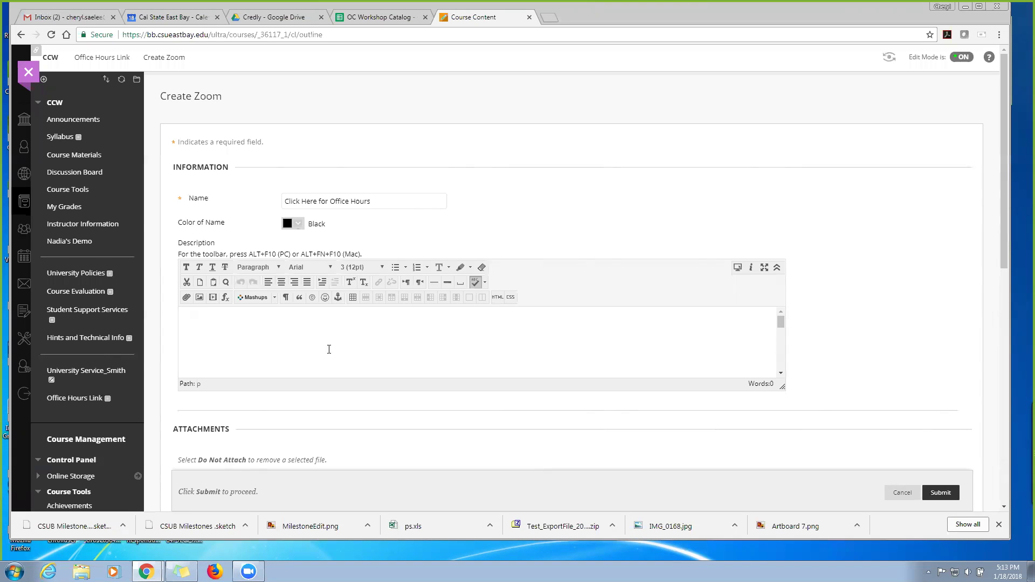
{"action": "left_click", "coordinate": [903, 493]}
- Start a Zoom tool item in the Office Hours Link content area and name it "Click Here for Office Hours"
{"action": "left_click", "coordinate": [318, 130]}
{"action": "left_click", "coordinate": [190, 134]}
{"action": "left_click", "coordinate": [269, 132]}
{"action": "left_click", "coordinate": [323, 132]}
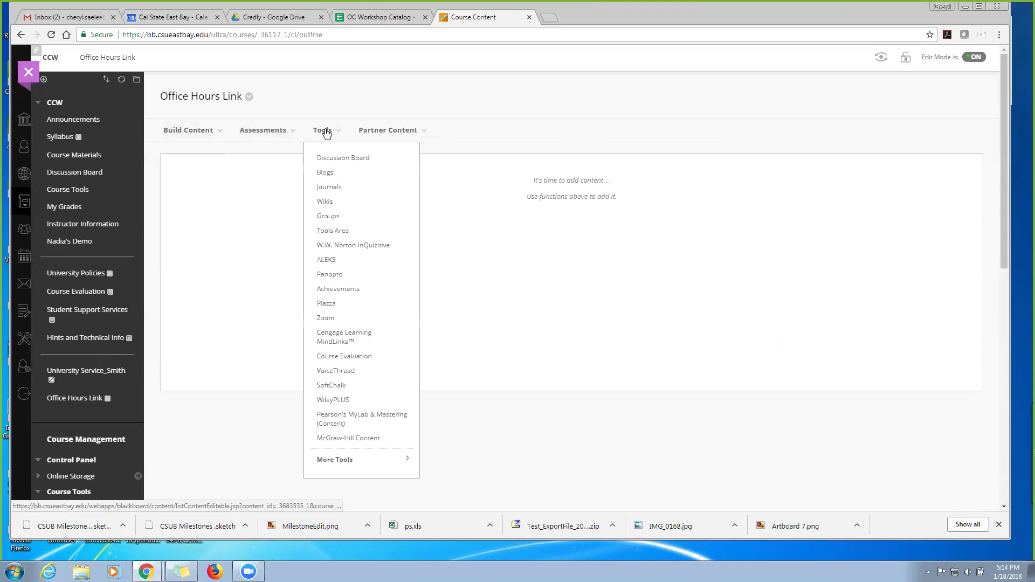
{"action": "left_click", "coordinate": [333, 322]}
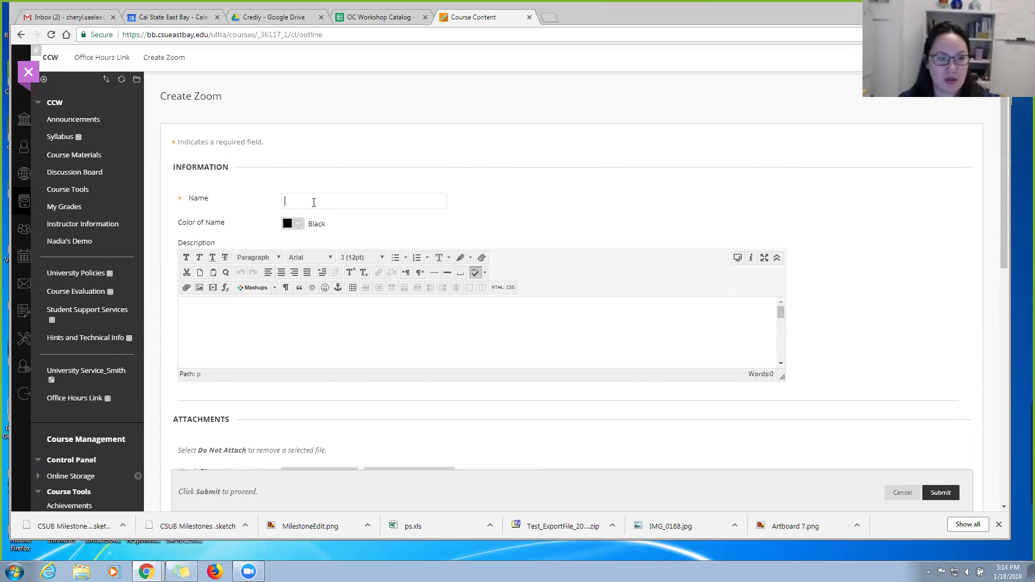
{"action": "left_click", "coordinate": [314, 203]}
{"action": "type", "text": "Click H"}
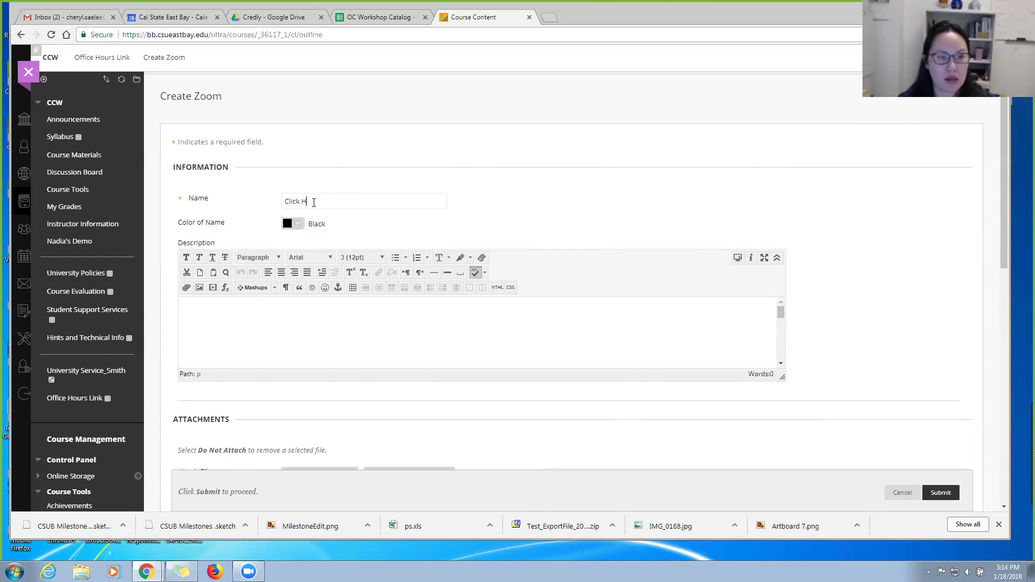
{"action": "type", "text": "ere for Ofice "}
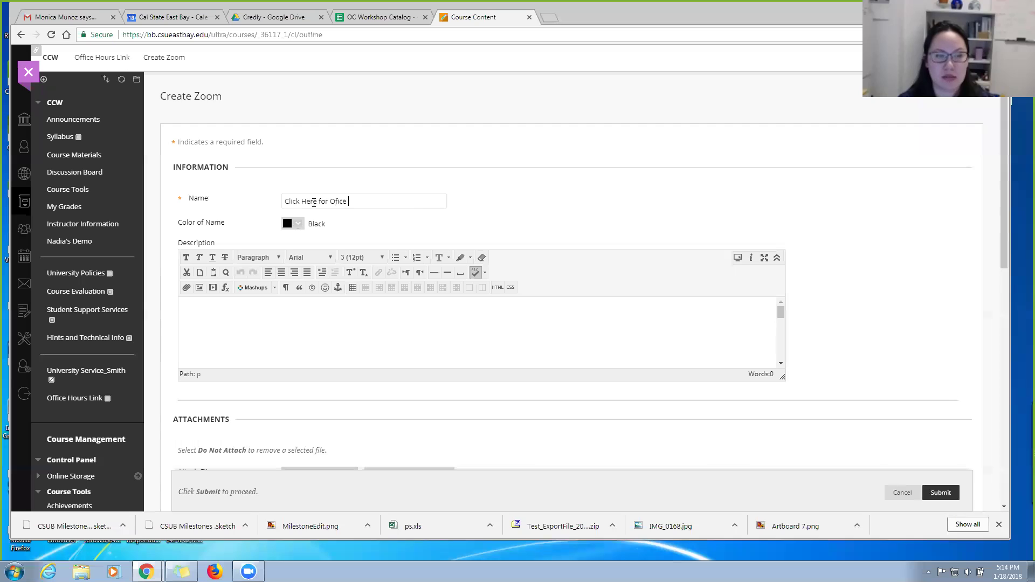
{"action": "key", "text": "BackSpace"}
{"action": "key", "text": "BackSpace"}
{"action": "key", "text": "BackSpace"}
{"action": "key", "text": "BackSpace"}
{"action": "type", "text": "fice Hours"}
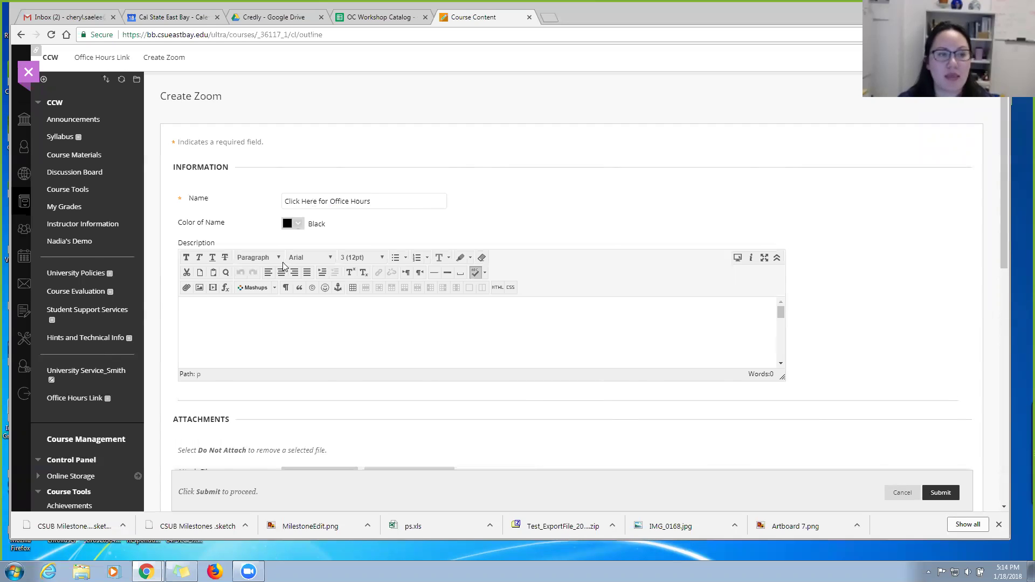
- Begin the Zoom item's description with "This room is reserved for office hours M & W at 1-3pm."
{"action": "left_click", "coordinate": [222, 316]}
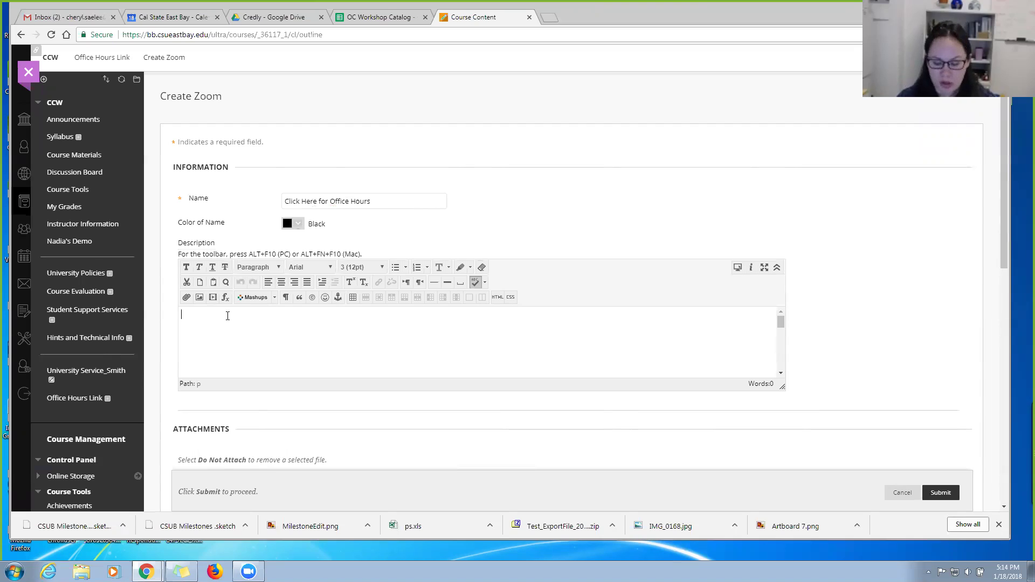
{"action": "type", "text": "This ro"}
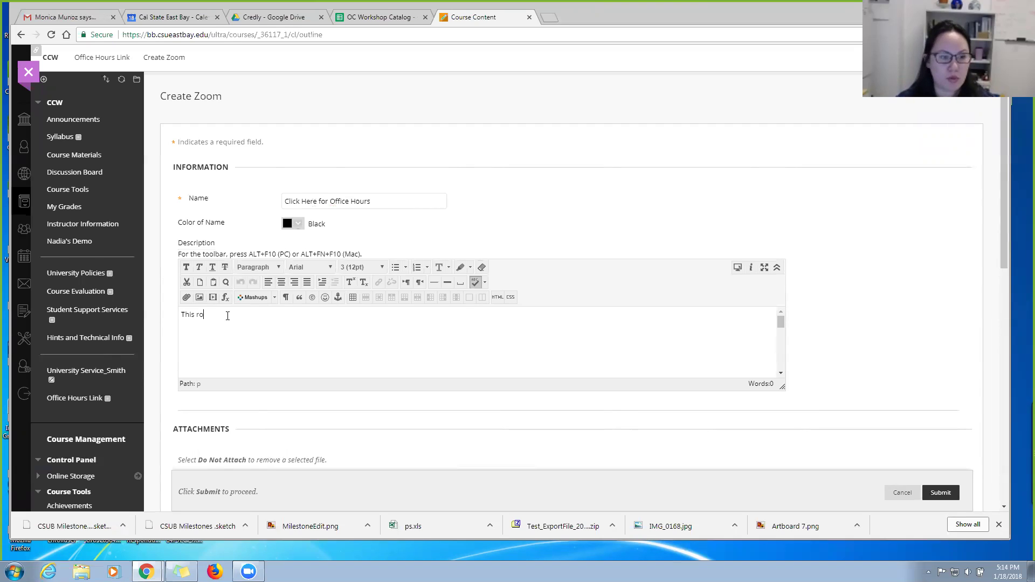
{"action": "type", "text": "om is reserved "}
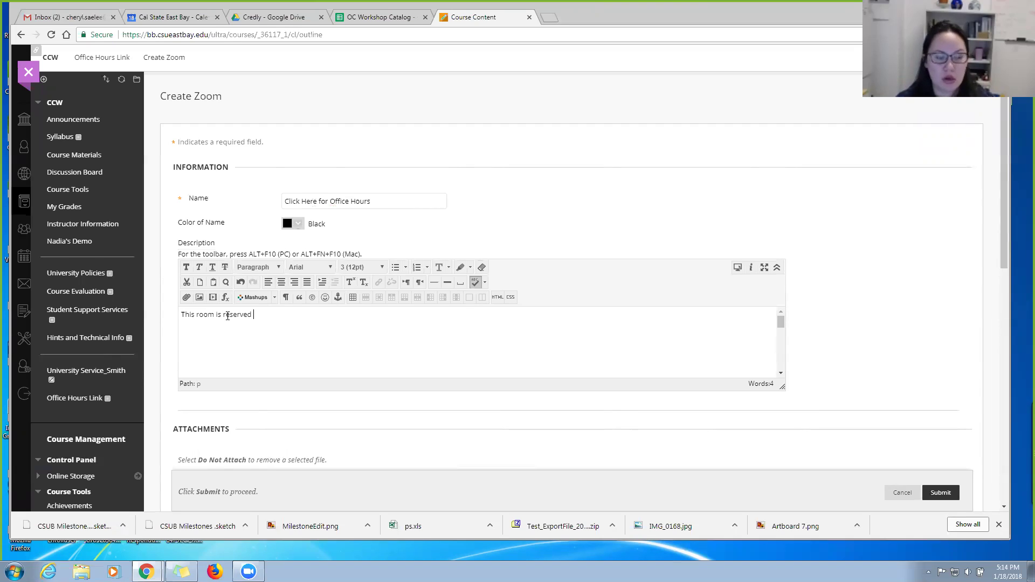
{"action": "type", "text": "for office hour "}
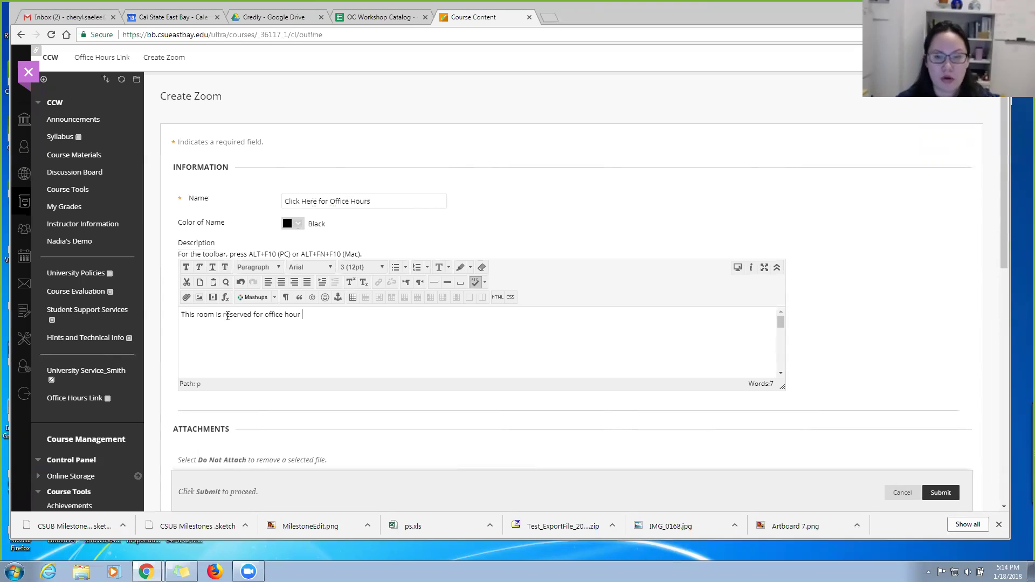
{"action": "type", "text": "s "}
{"action": "type", "text": "M and"}
{"action": "key", "text": "BackSpace"}
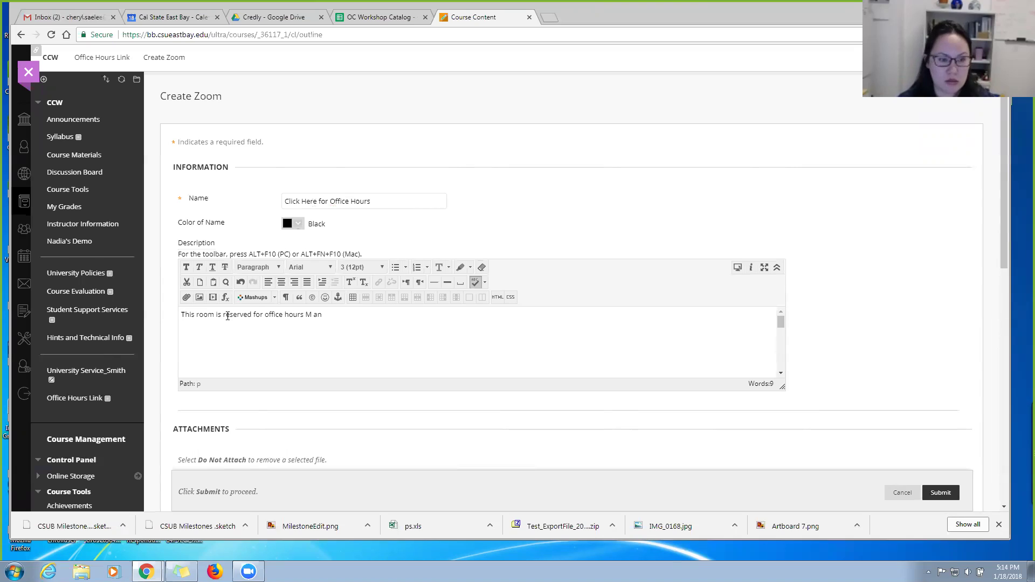
{"action": "key", "text": "BackSpace"}
{"action": "type", "text": "&"}
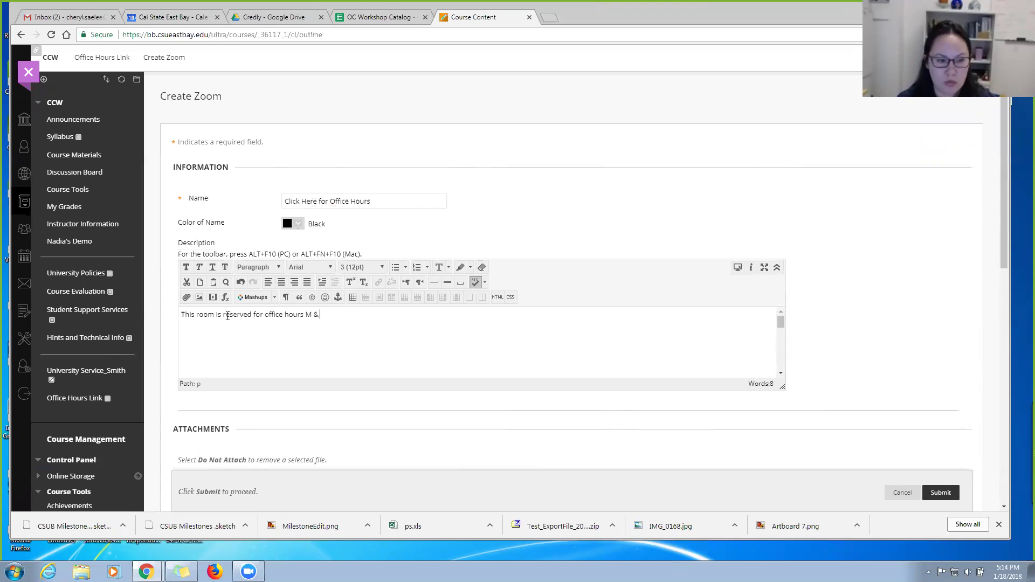
{"action": "type", "text": " W at 1-3pm."}
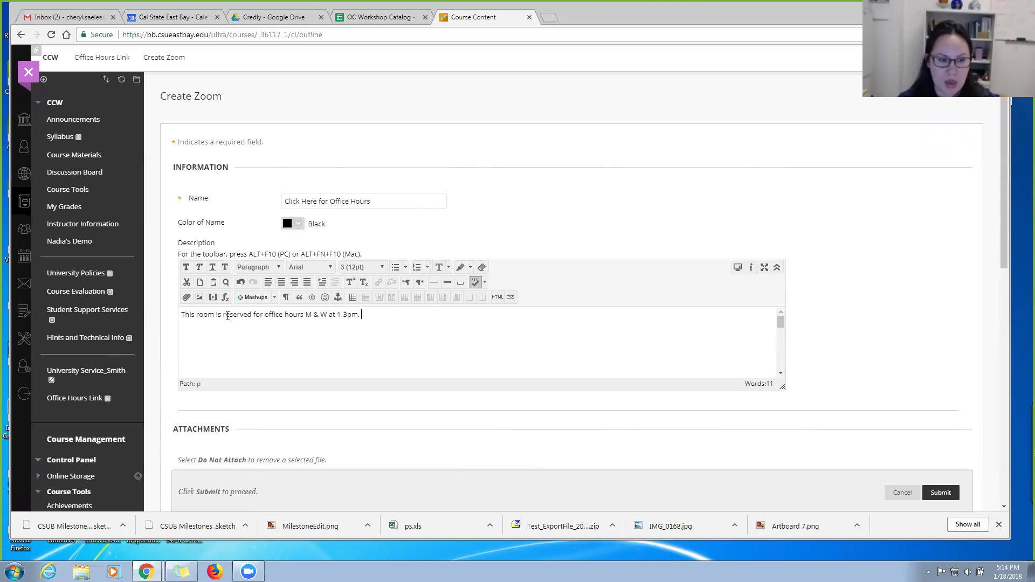
- Add a second paragraph: "If there is another student in the room at the same time, please leave your name in the chat and join later."
{"action": "type", "text": "If there is another student in the room at the same time"}
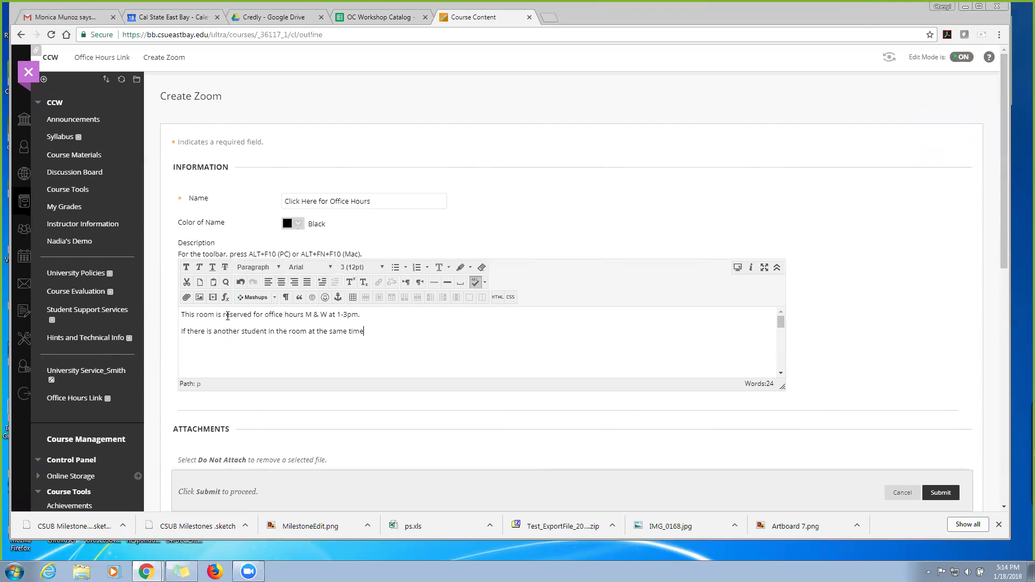
{"action": "type", "text": ", please leave your name in t"}
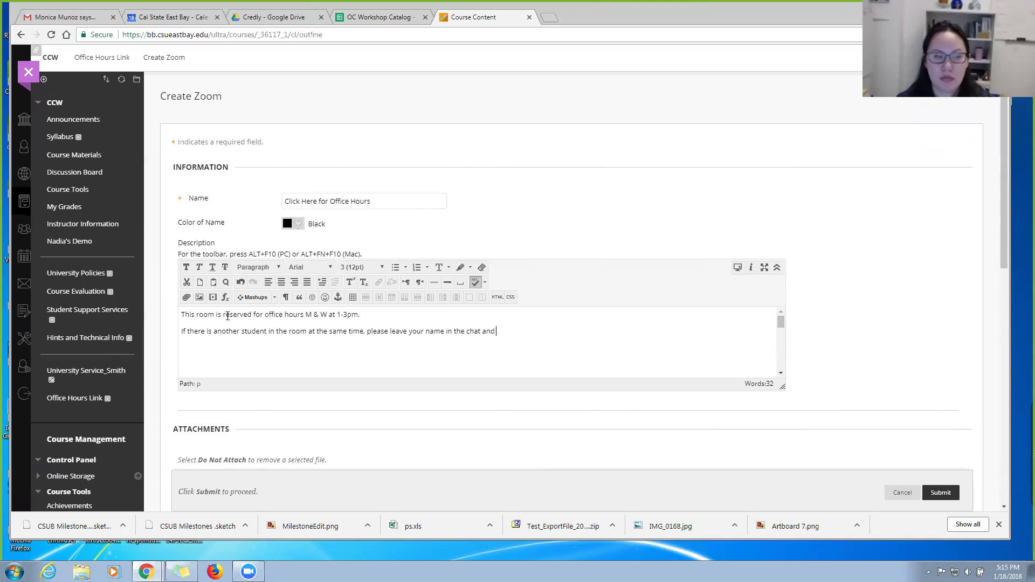
{"action": "type", "text": "he chat and join "}
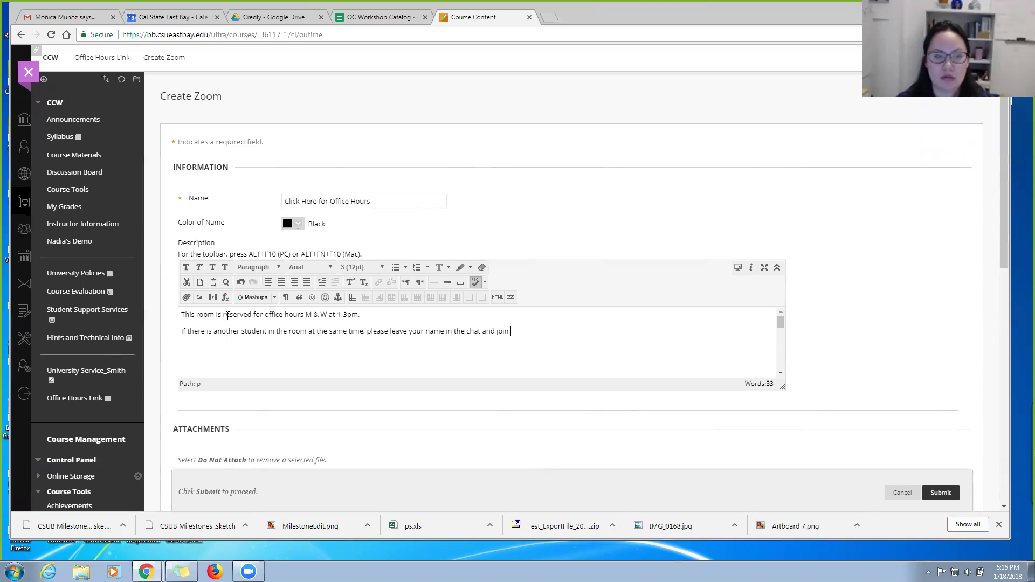
{"action": "type", "text": "later."}
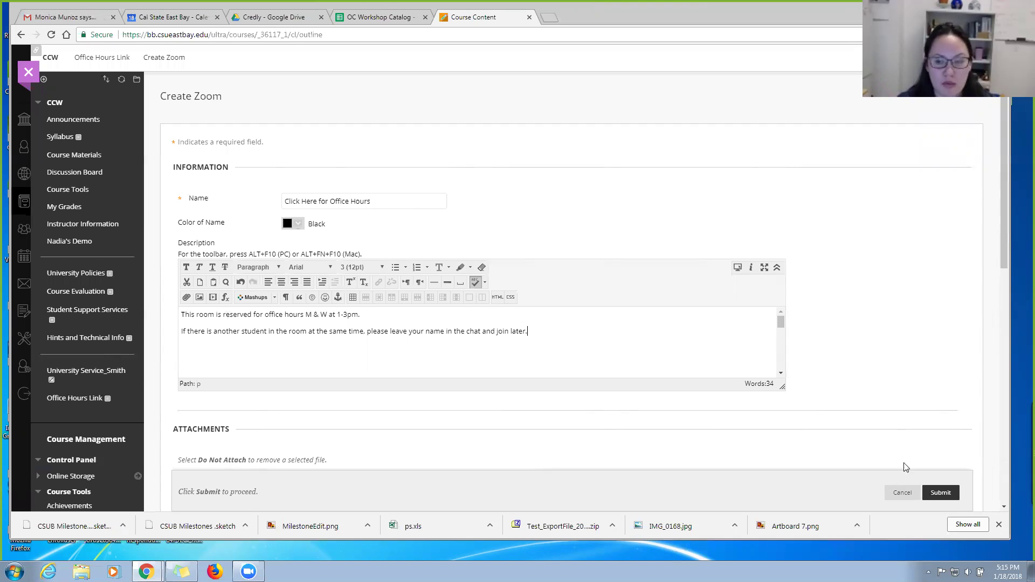
- Submit the Zoom item with its default options, and check its launch page before returning to the Office Hours Link area
{"action": "scroll", "coordinate": [839, 418], "scroll_direction": "down", "scroll_amount": 5}
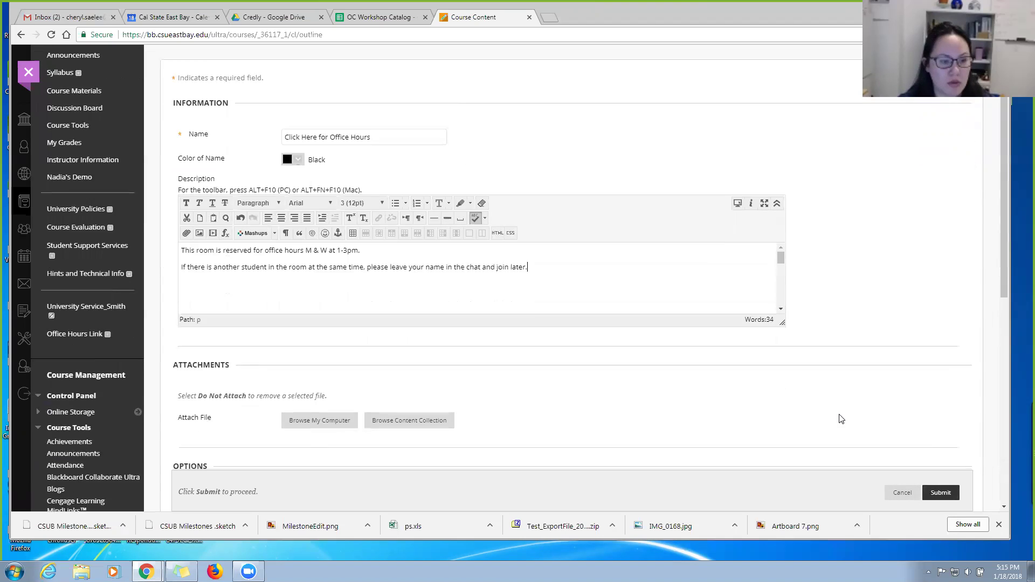
{"action": "scroll", "coordinate": [636, 384], "scroll_direction": "down", "scroll_amount": 2}
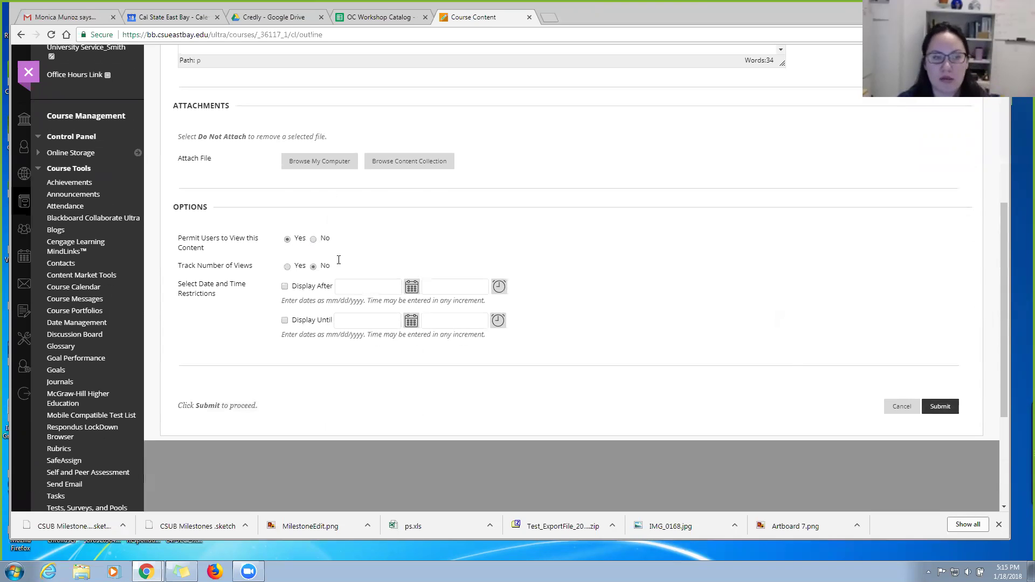
{"action": "left_click", "coordinate": [941, 406]}
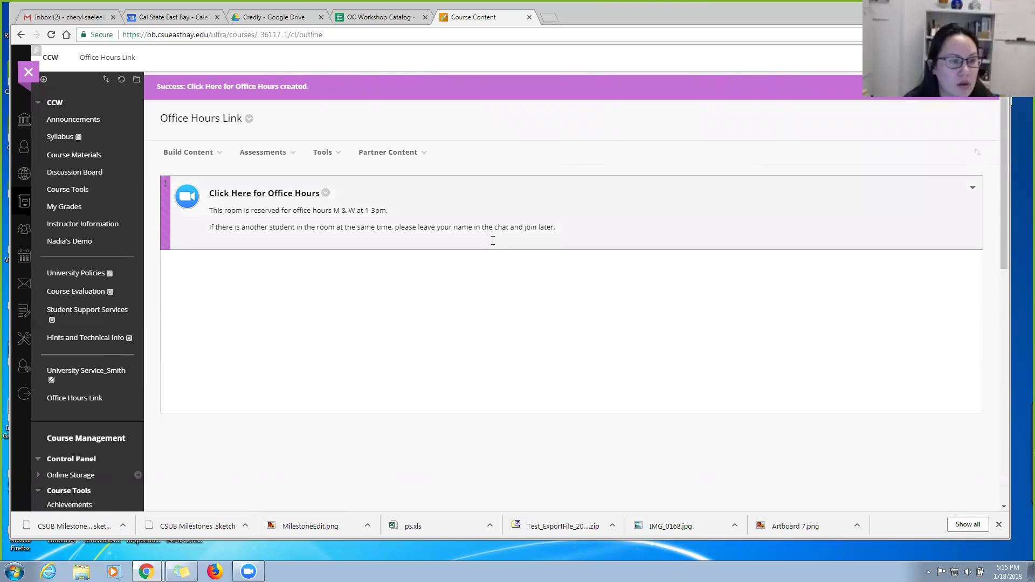
{"action": "left_click", "coordinate": [261, 194]}
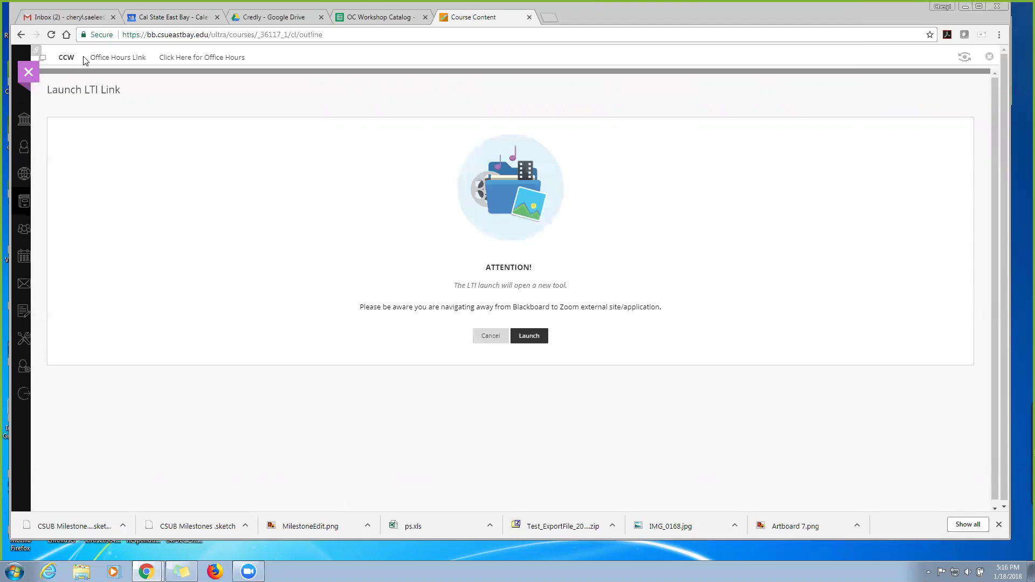
{"action": "left_click", "coordinate": [97, 59]}
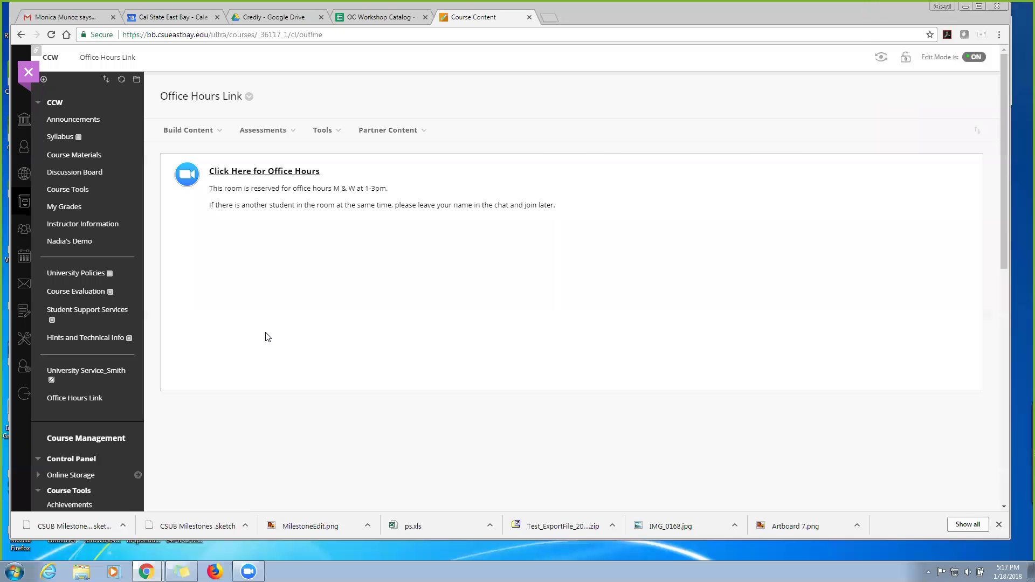
{"action": "left_click", "coordinate": [548, 17]}
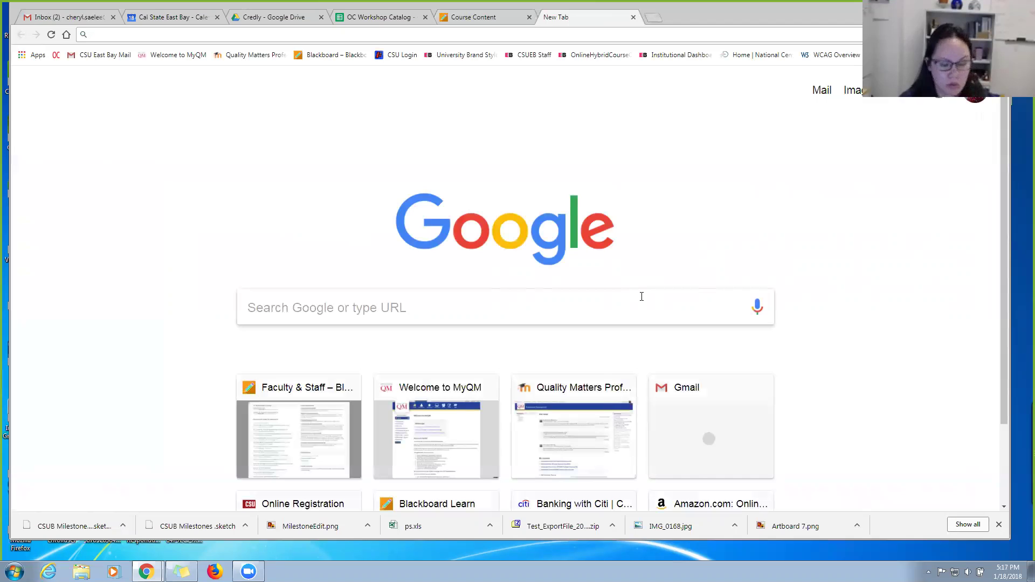
{"action": "type", "text": "csue"}
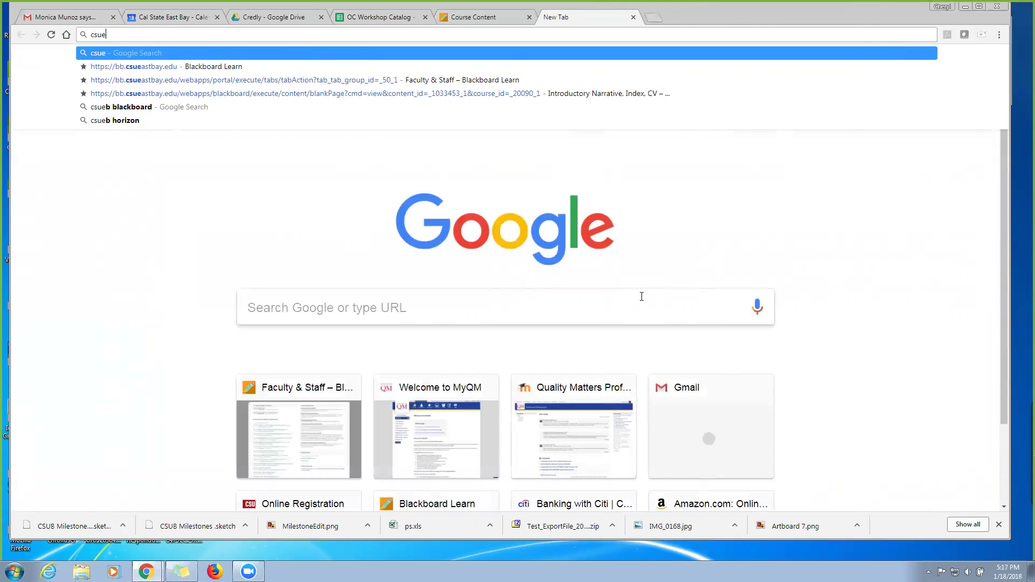
{"action": "key", "text": "BackSpace"}
{"action": "key", "text": "BackSpace"}
{"action": "key", "text": "BackSpace"}
{"action": "key", "text": "BackSpace"}
- In the Zoom desktop app, schedule a new meeting with the default one-hour duration and Google Calendar, and close the browser window it opens
{"action": "left_click", "coordinate": [248, 572]}
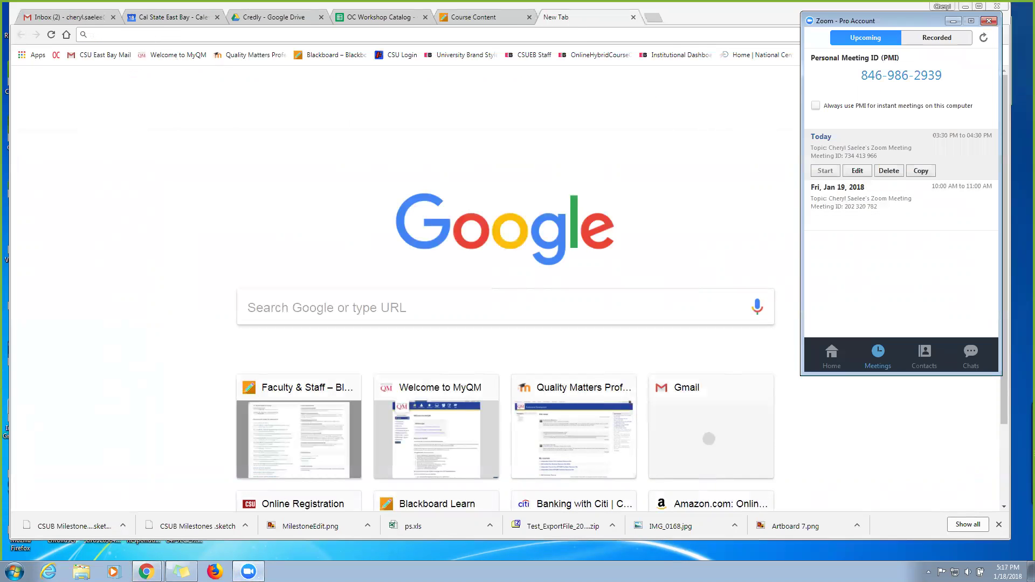
{"action": "left_click", "coordinate": [831, 354]}
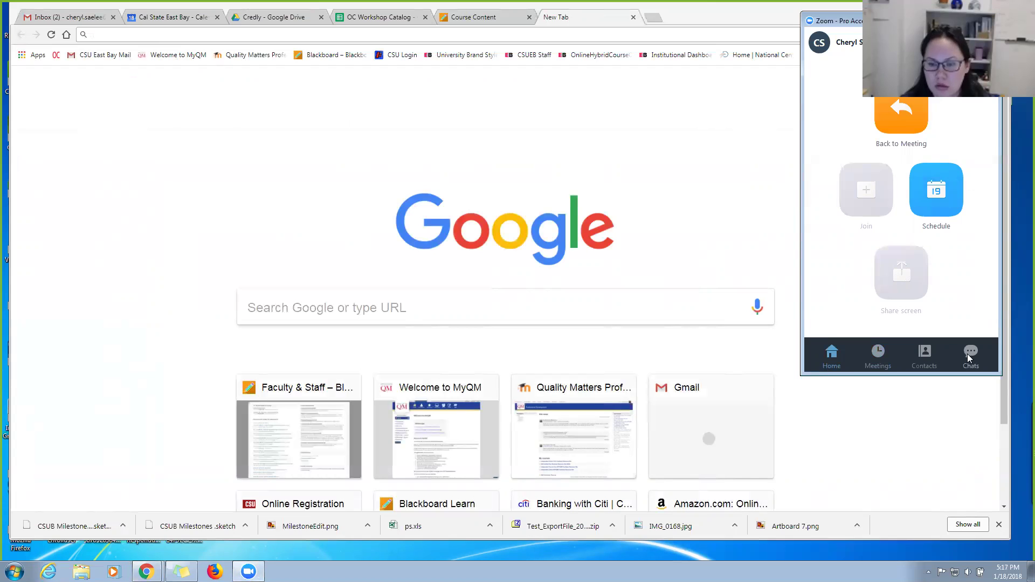
{"action": "left_click", "coordinate": [878, 354]}
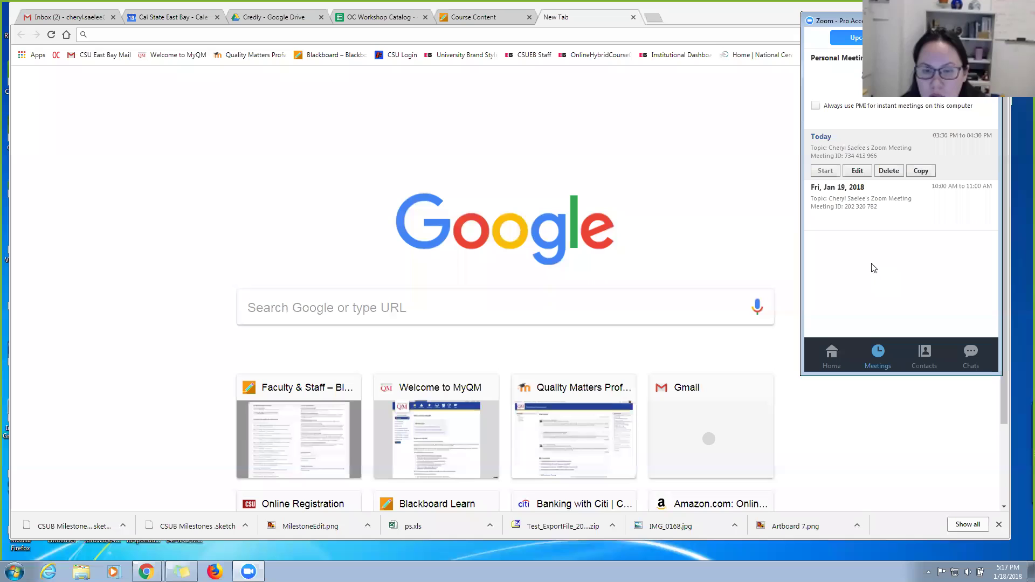
{"action": "left_click", "coordinate": [831, 355]}
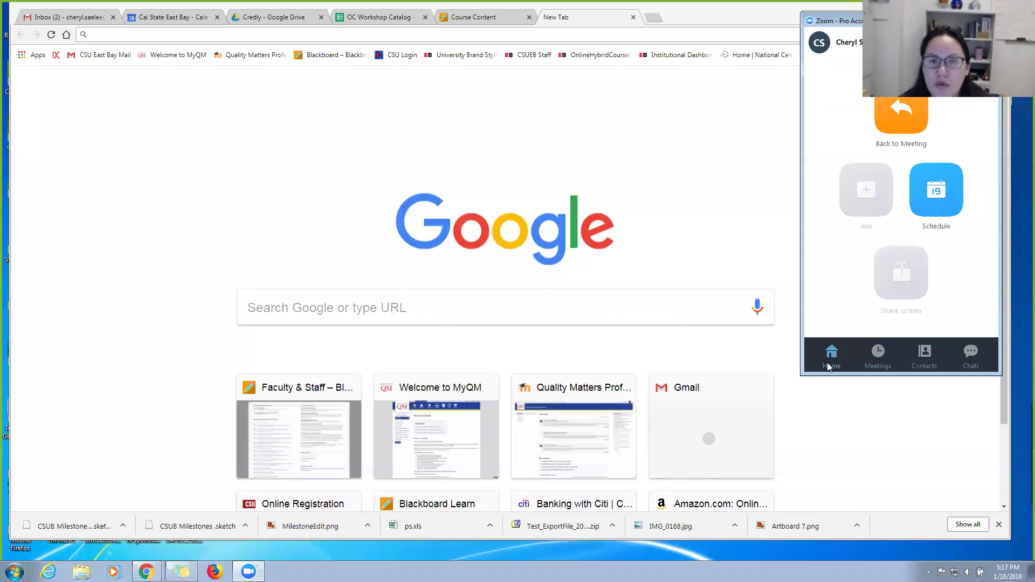
{"action": "left_click", "coordinate": [933, 192]}
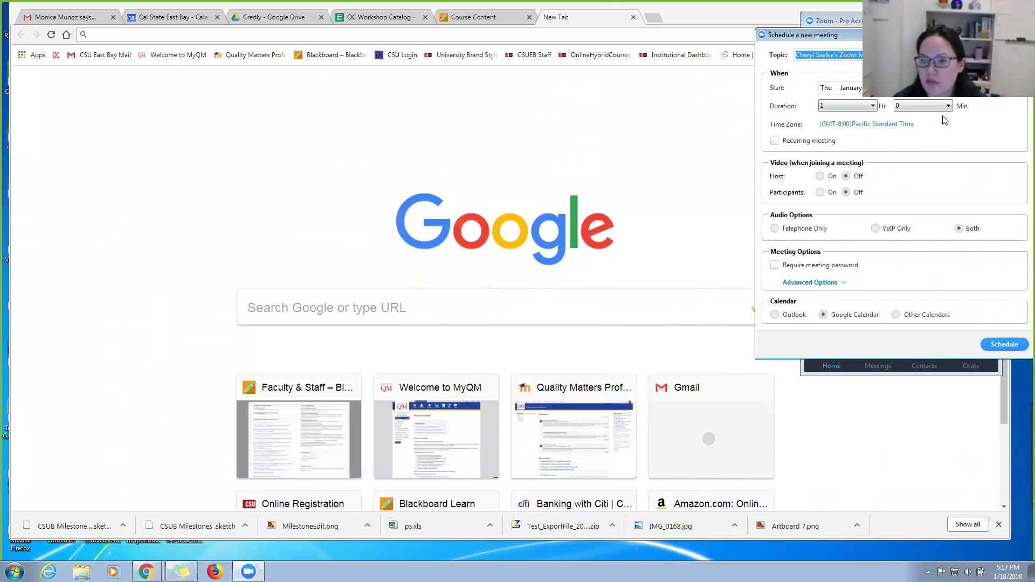
{"action": "left_click", "coordinate": [1004, 345]}
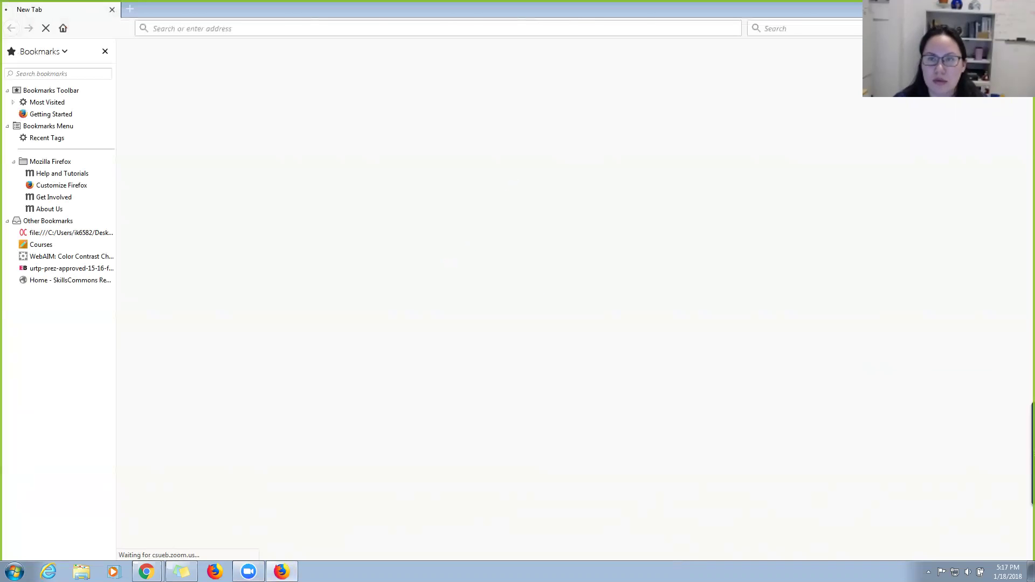
{"action": "key", "text": "alt+F4"}
- Copy the invitation of today's 06:00 PM to 07:00 PM Zoom meeting and return to the course in the browser
{"action": "left_click", "coordinate": [878, 356]}
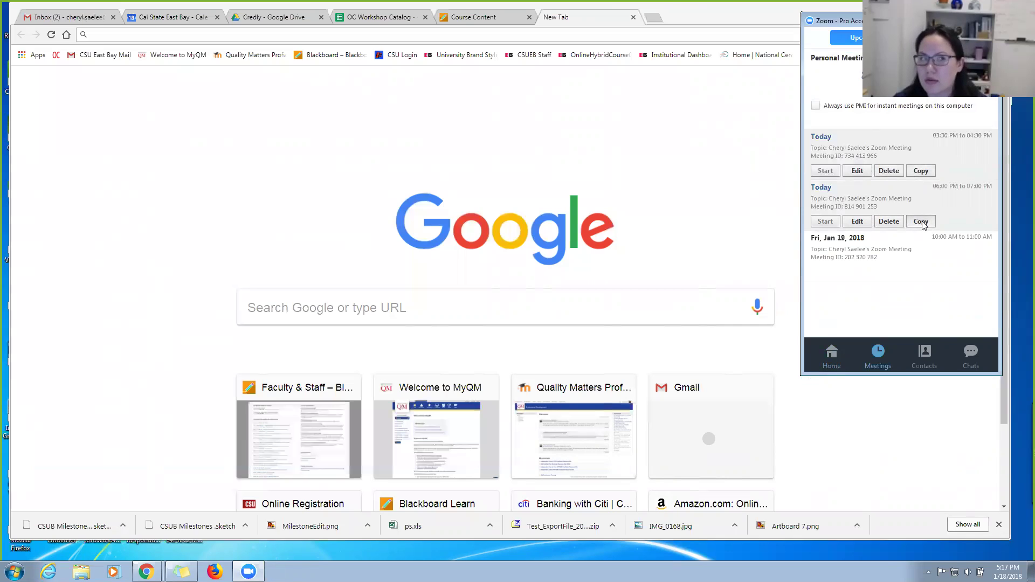
{"action": "left_click", "coordinate": [78, 17]}
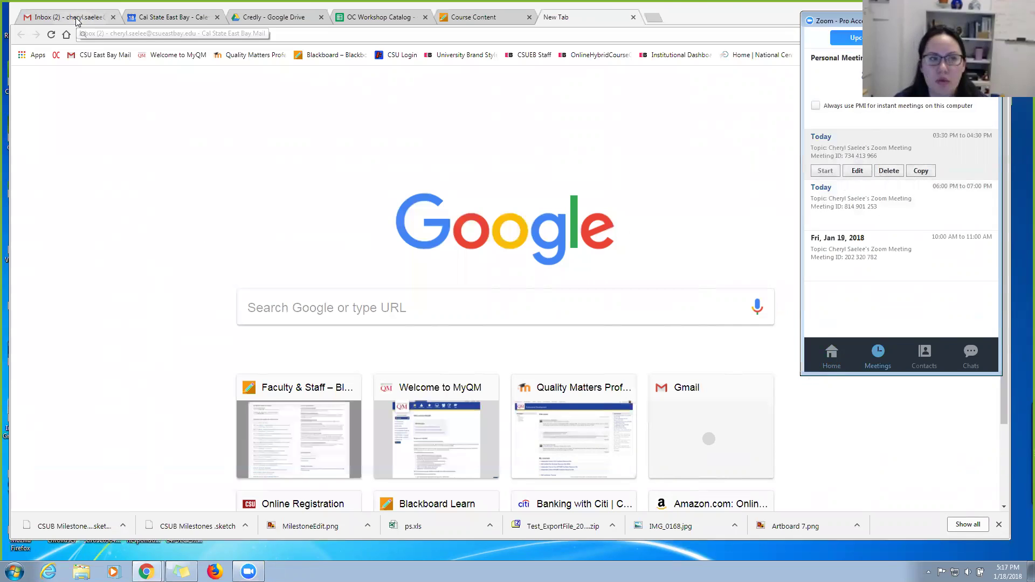
{"action": "left_click", "coordinate": [443, 17]}
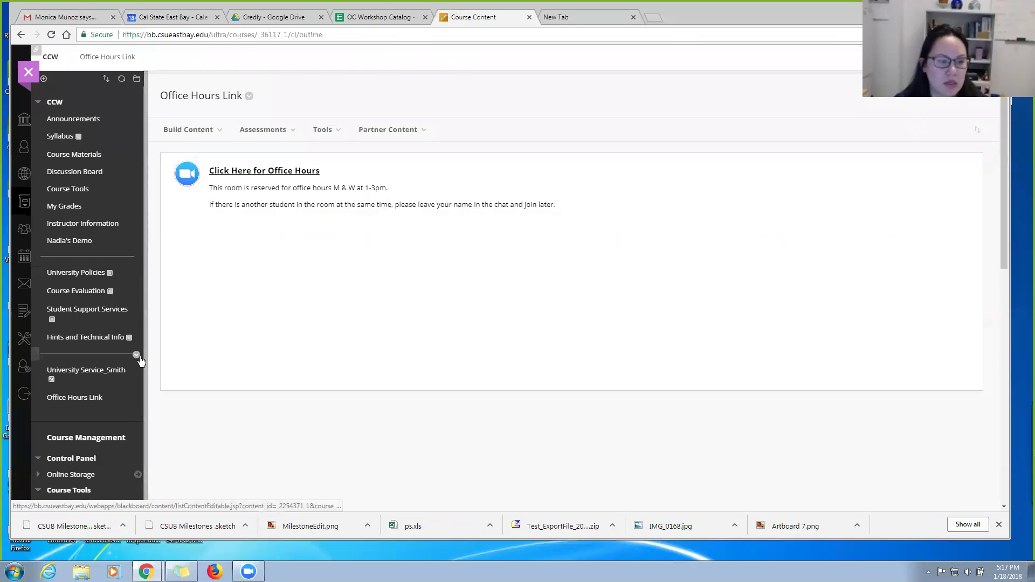
- Start a course email to Single / Select Users and add the last available user as recipient
{"action": "scroll", "coordinate": [140, 361], "scroll_direction": "down", "scroll_amount": 3}
{"action": "scroll", "coordinate": [134, 367], "scroll_direction": "down", "scroll_amount": 4}
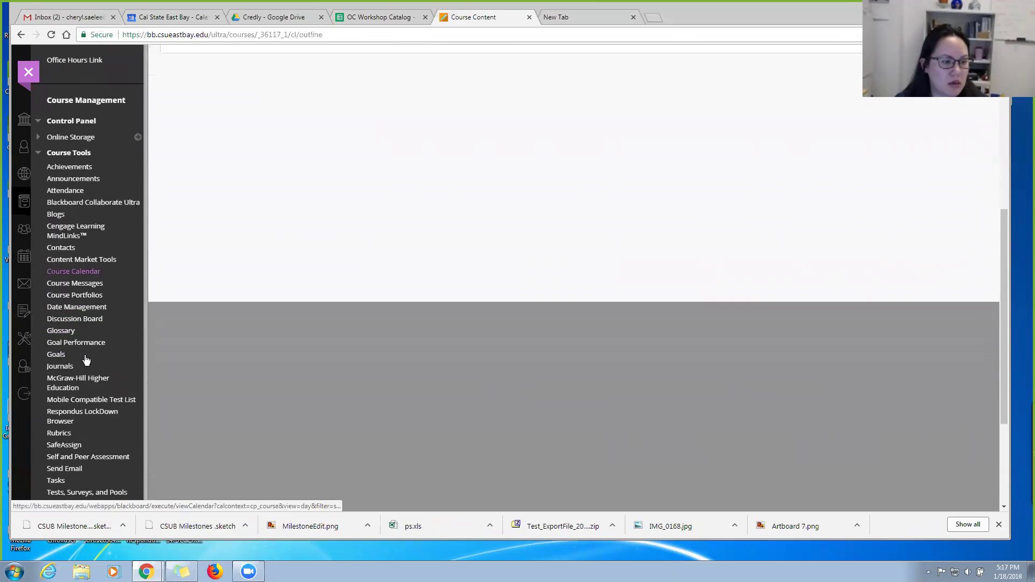
{"action": "left_click", "coordinate": [68, 430]}
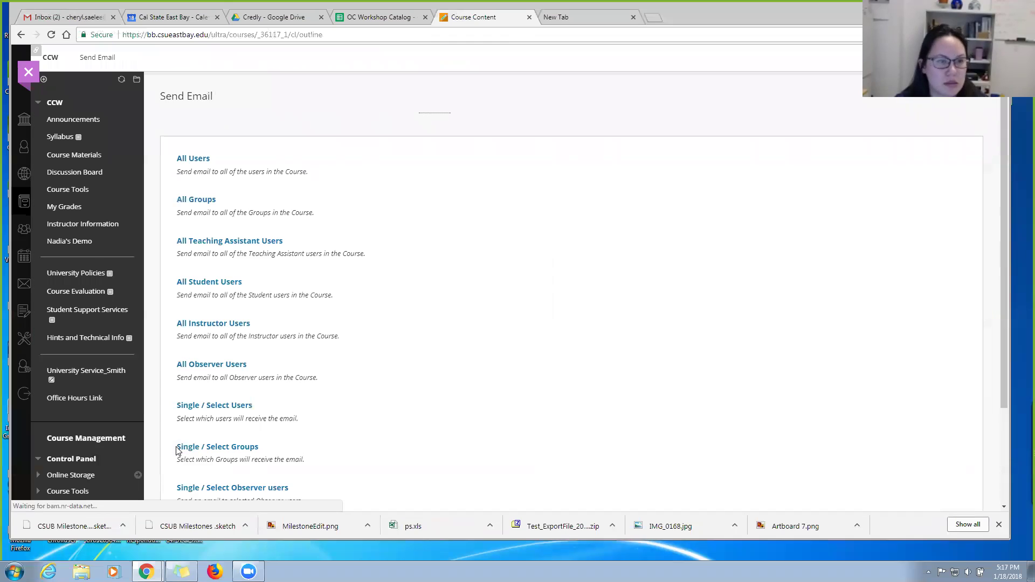
{"action": "scroll", "coordinate": [291, 246], "scroll_direction": "down", "scroll_amount": 3}
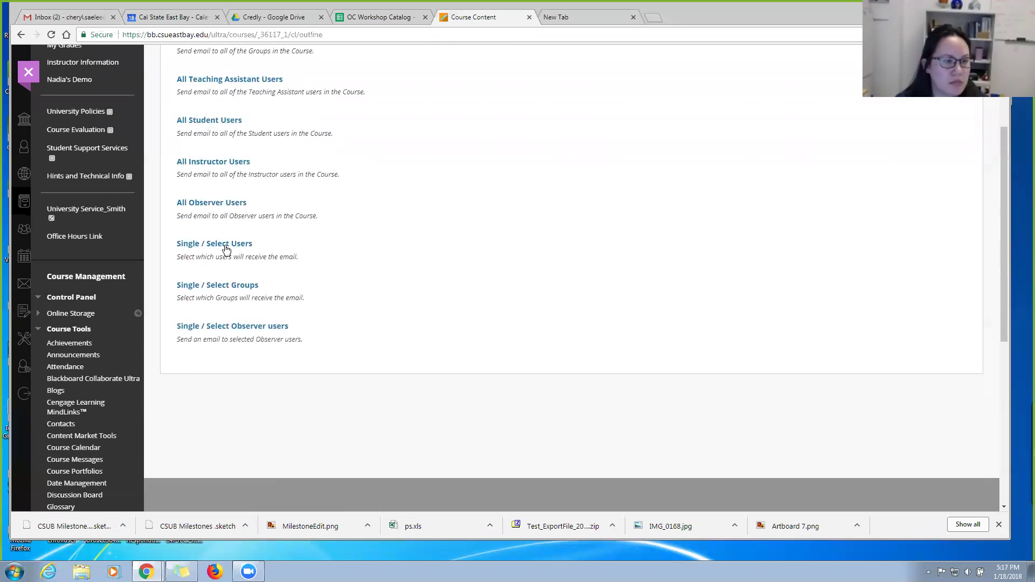
{"action": "left_click", "coordinate": [96, 247]}
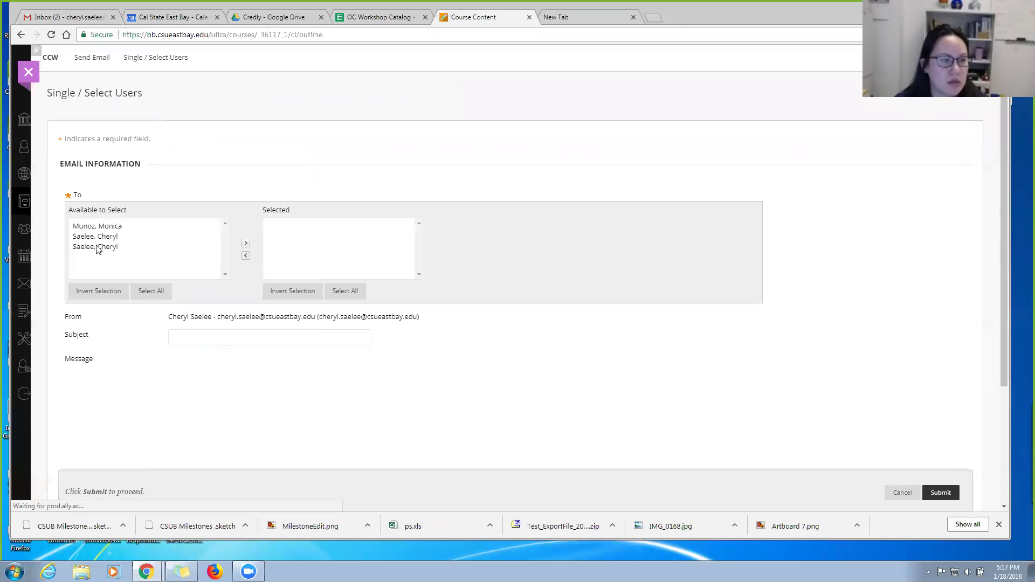
{"action": "left_click", "coordinate": [246, 244]}
- Draft the email with the pasted Zoom invitation and the subject "Log in Information for Office Hours", and cancel it without sending
{"action": "scroll", "coordinate": [280, 342], "scroll_direction": "down", "scroll_amount": 2}
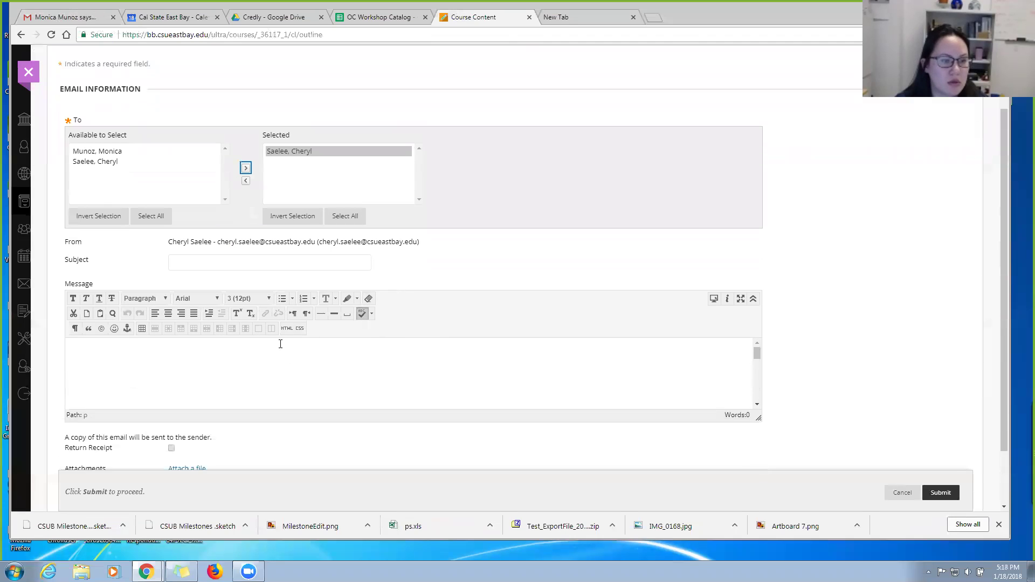
{"action": "left_click", "coordinate": [287, 363]}
{"action": "key", "text": "ctrl+v"}
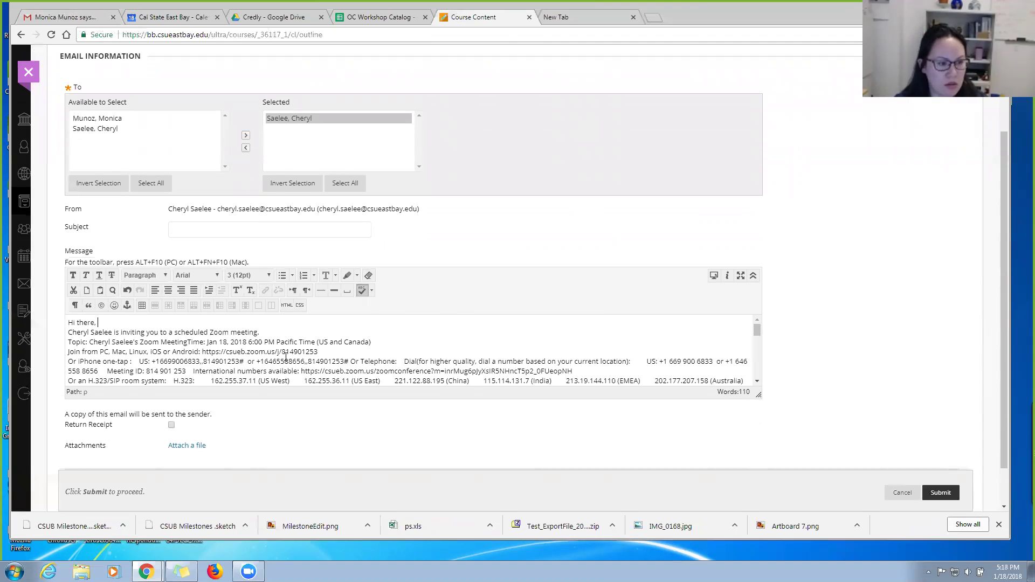
{"action": "scroll", "coordinate": [236, 339], "scroll_direction": "down", "scroll_amount": 2}
{"action": "scroll", "coordinate": [328, 341], "scroll_direction": "up", "scroll_amount": 1}
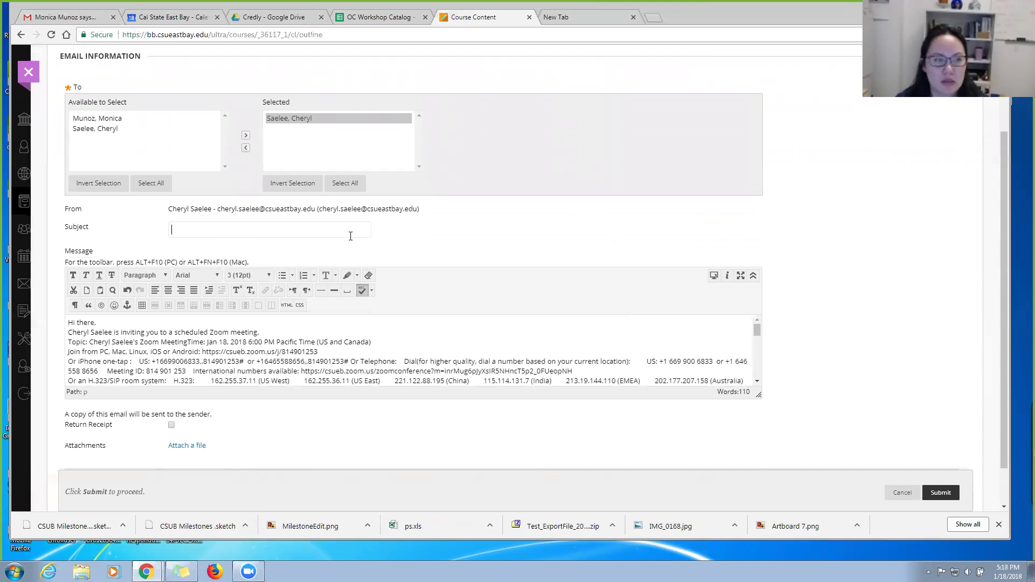
{"action": "type", "text": "Log in Informa"}
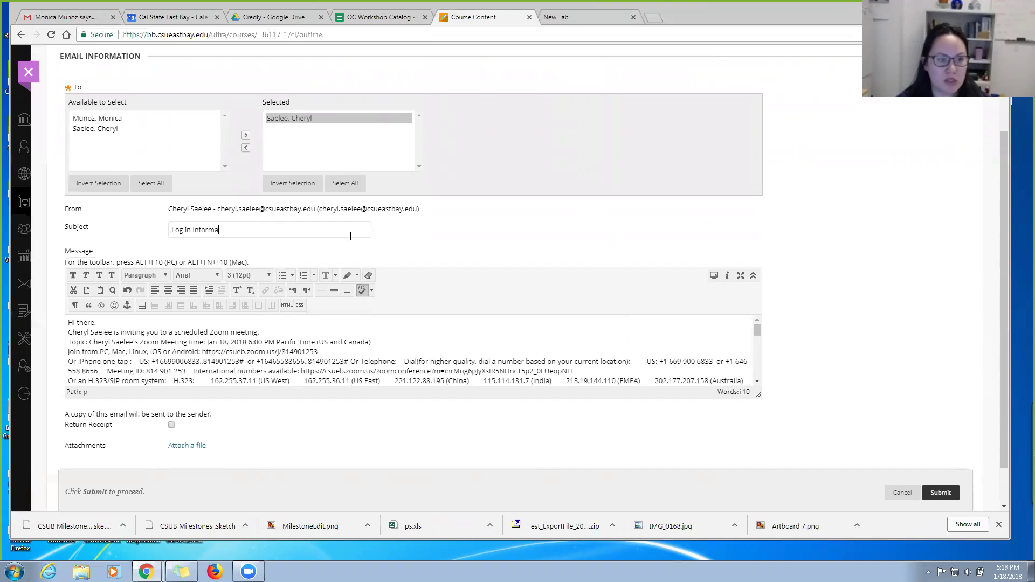
{"action": "type", "text": "tion for Office Hours"}
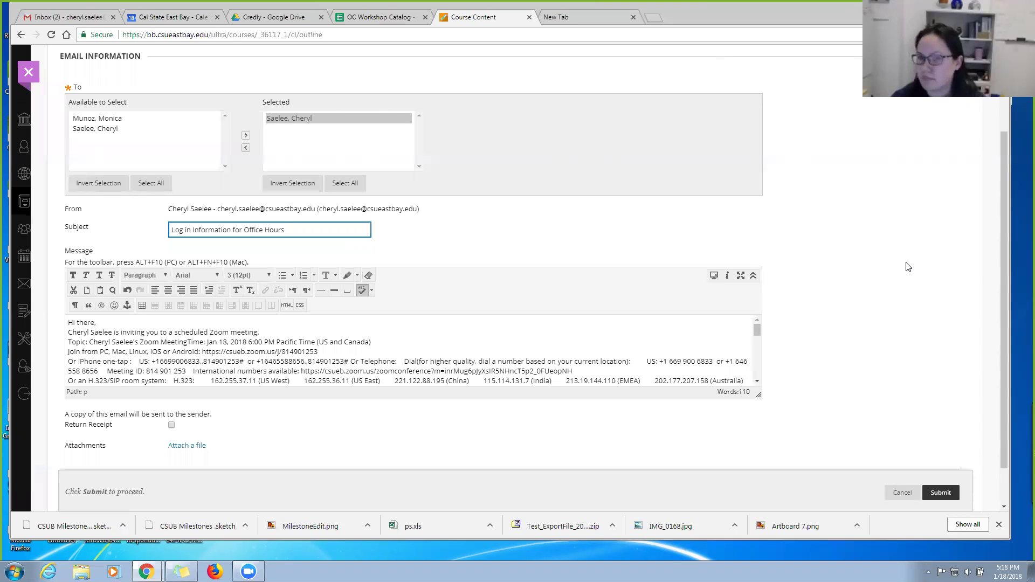
{"action": "left_click", "coordinate": [902, 492]}
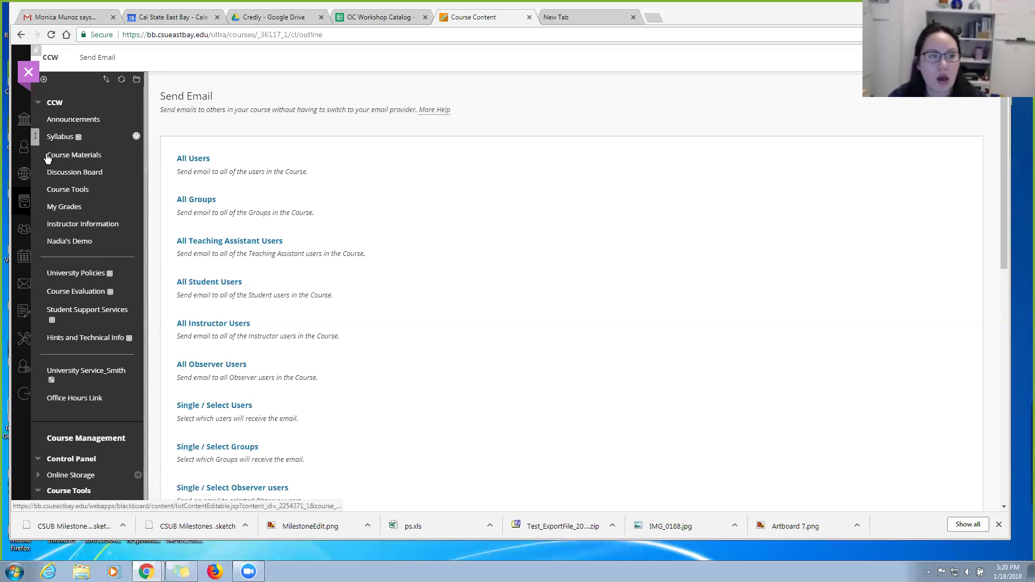
- Start a new Zoom tool item in Course Materials and name it "Group Meeting #1"
{"action": "left_click", "coordinate": [76, 155]}
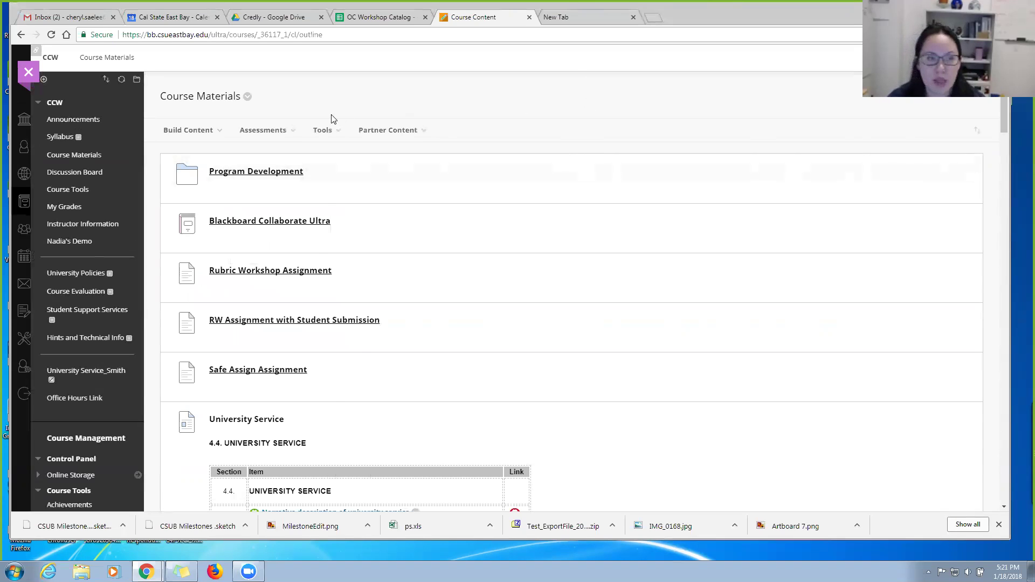
{"action": "left_click", "coordinate": [329, 130]}
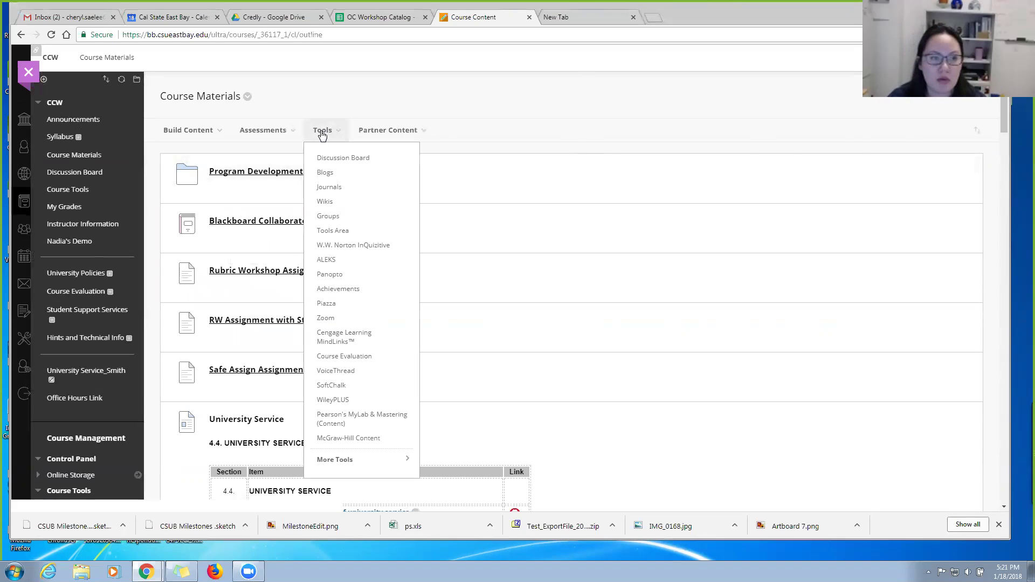
{"action": "left_click", "coordinate": [325, 318]}
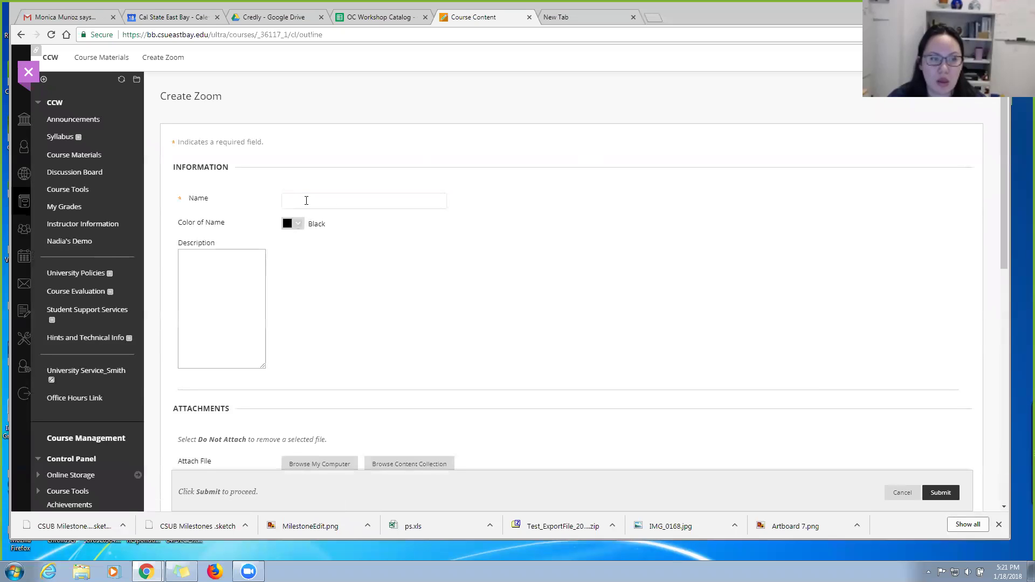
{"action": "left_click", "coordinate": [308, 202]}
{"action": "type", "text": "oup "}
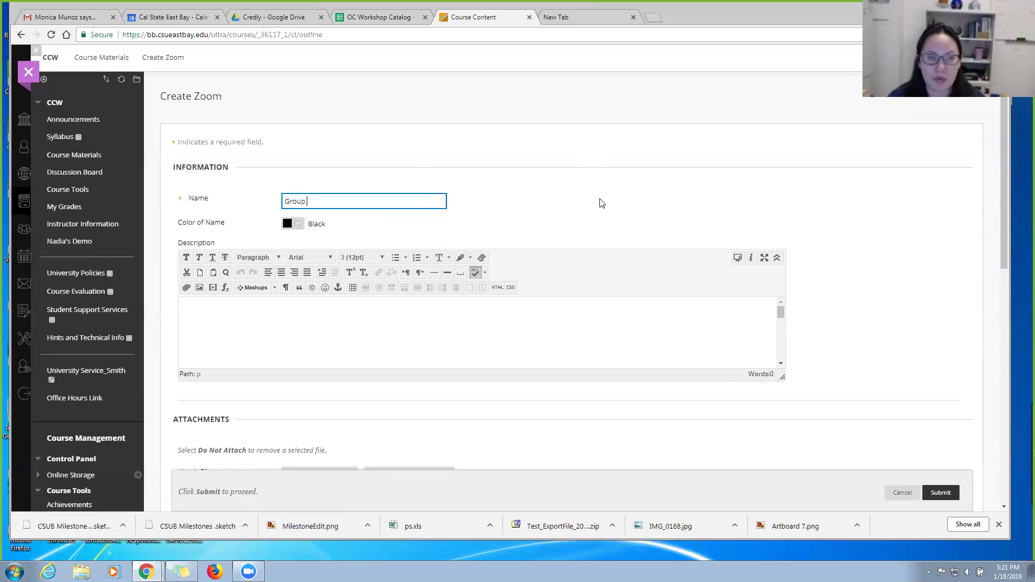
{"action": "type", "text": "Meeting #1"}
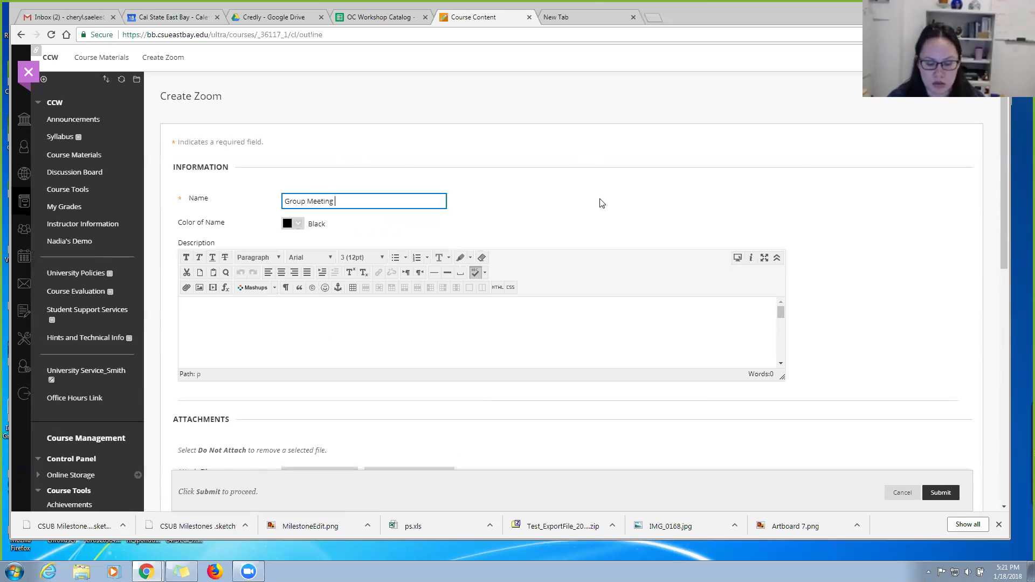
{"action": "left_click", "coordinate": [602, 203]}
- Submit the Zoom item with its default options and check it at the end of the Course Materials list
{"action": "scroll", "coordinate": [599, 260], "scroll_direction": "down", "scroll_amount": 1}
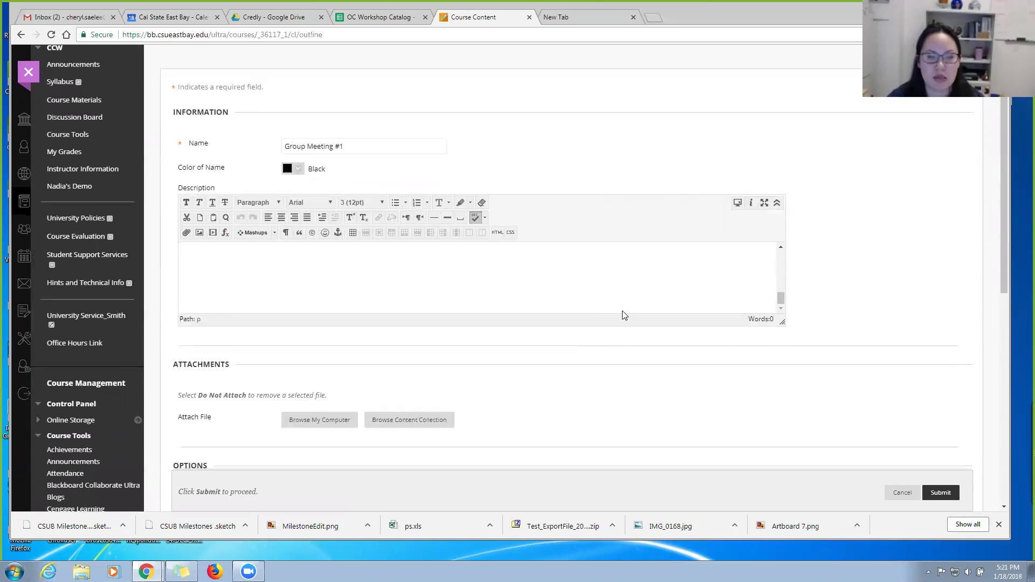
{"action": "scroll", "coordinate": [620, 312], "scroll_direction": "down", "scroll_amount": 3}
{"action": "left_click", "coordinate": [939, 492]}
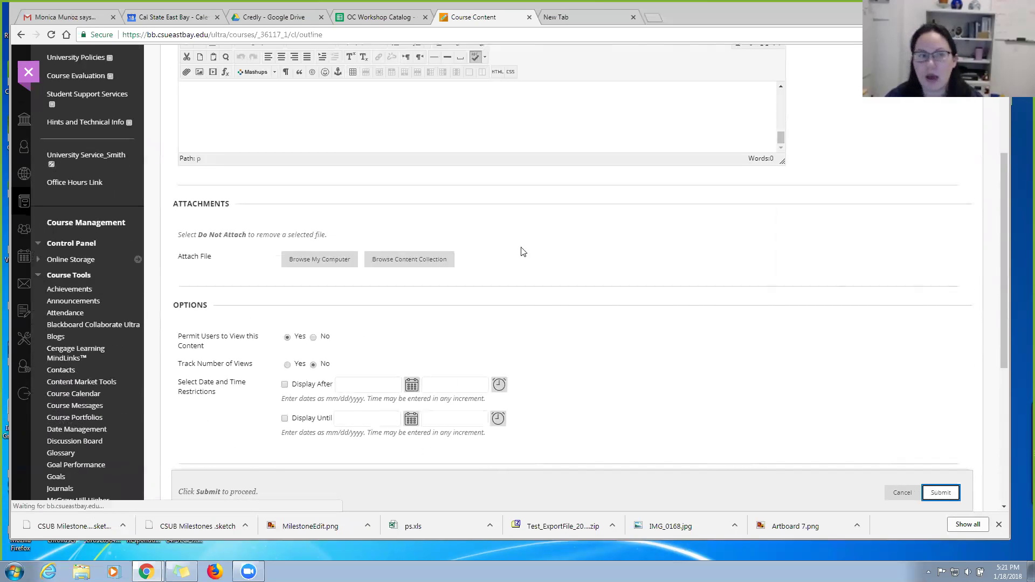
{"action": "scroll", "coordinate": [469, 286], "scroll_direction": "down", "scroll_amount": 20}
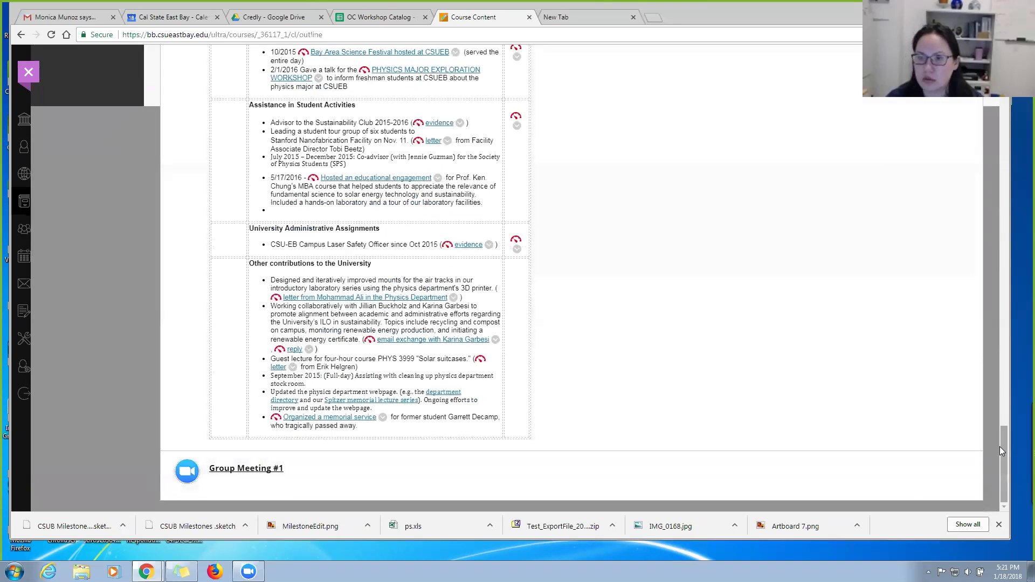
{"action": "left_click_drag", "start_coordinate": [1003, 446], "coordinate": [1004, 76]}
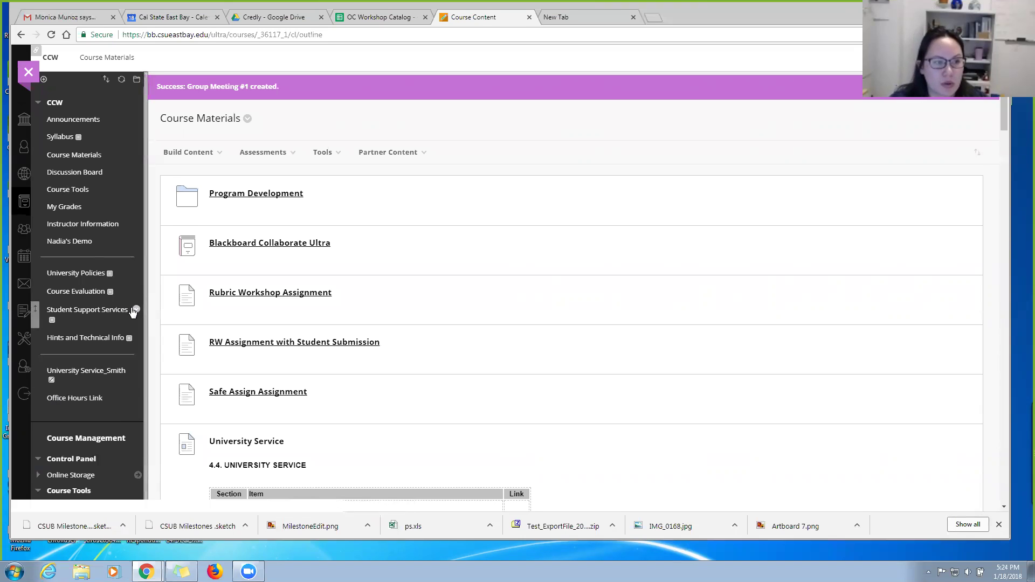
- Create a Blackboard Collaborate Ultra session named "Office Hours" with the default start and end times
{"action": "scroll", "coordinate": [128, 310], "scroll_direction": "down", "scroll_amount": 2}
{"action": "scroll", "coordinate": [128, 308], "scroll_direction": "down", "scroll_amount": 2}
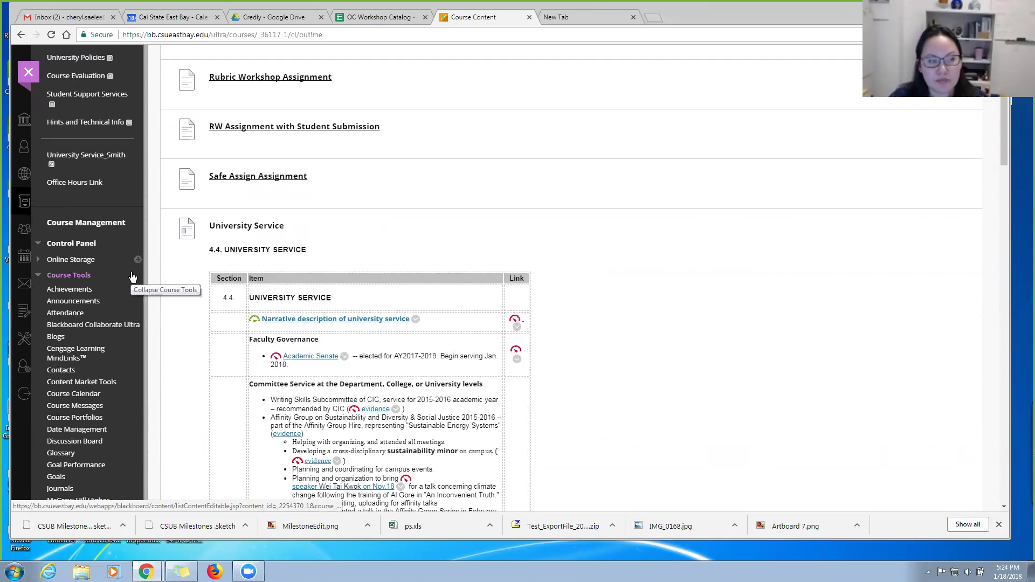
{"action": "left_click", "coordinate": [73, 327]}
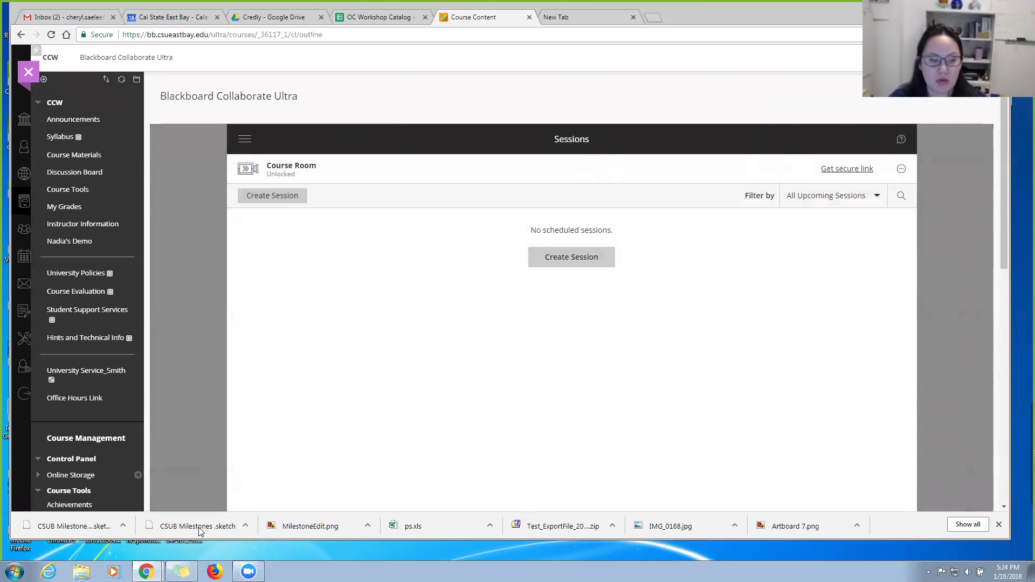
{"action": "mouse_move", "coordinate": [237, 576]}
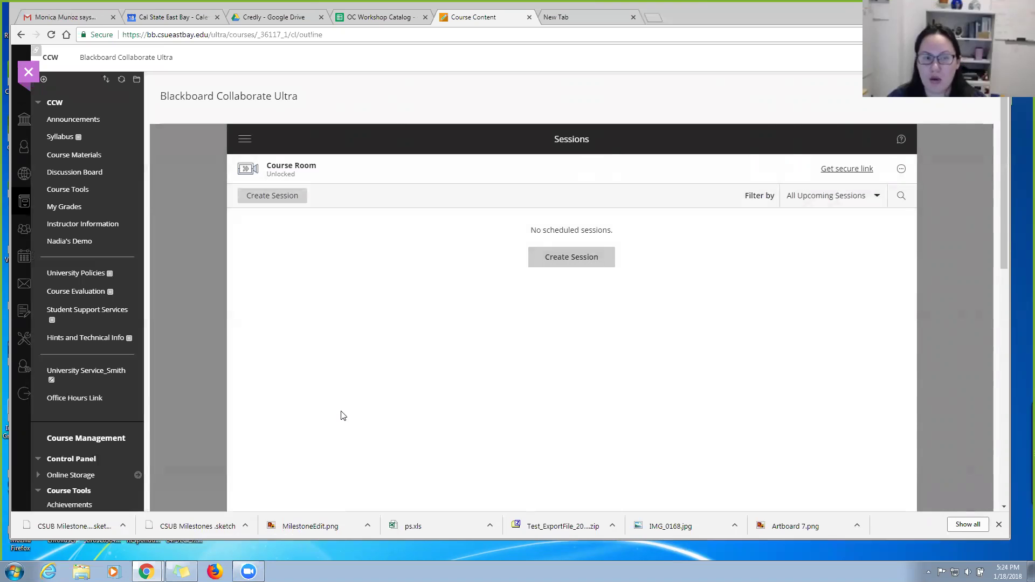
{"action": "left_click", "coordinate": [549, 261]}
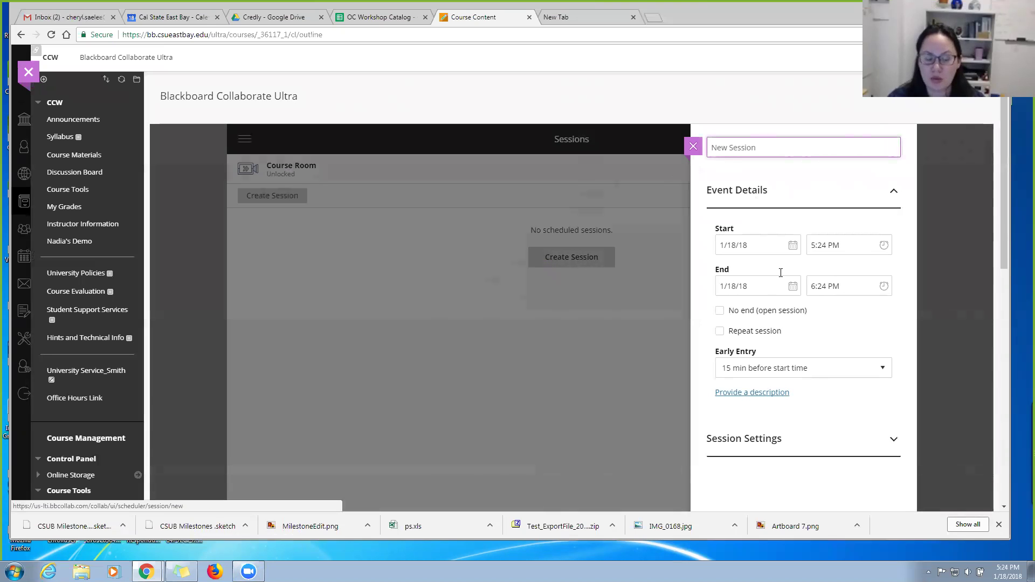
{"action": "type", "text": "office"}
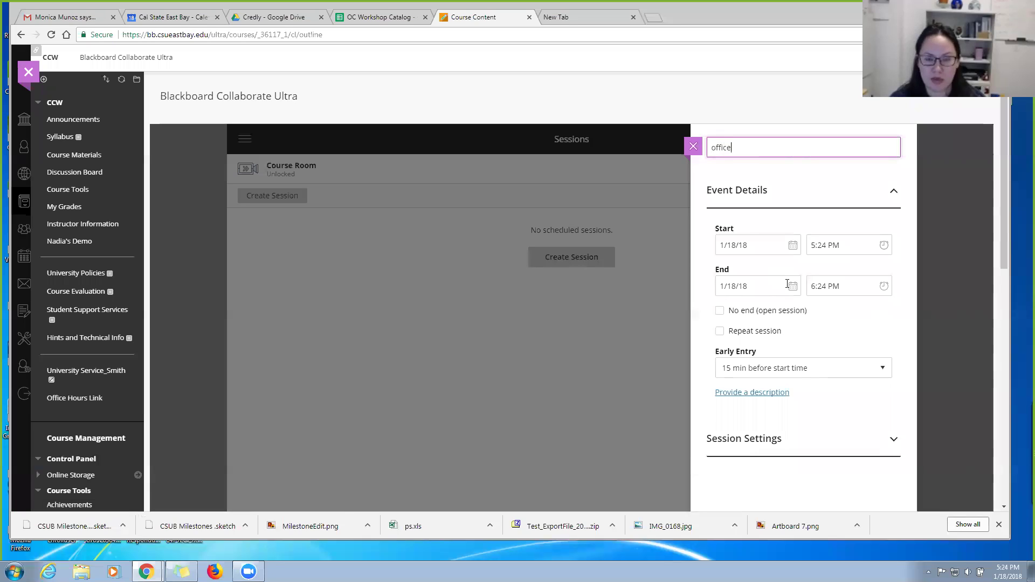
{"action": "key", "text": "BackSpace"}
{"action": "key", "text": "BackSpace"}
{"action": "key", "text": "BackSpace"}
{"action": "type", "text": "Office Hours"}
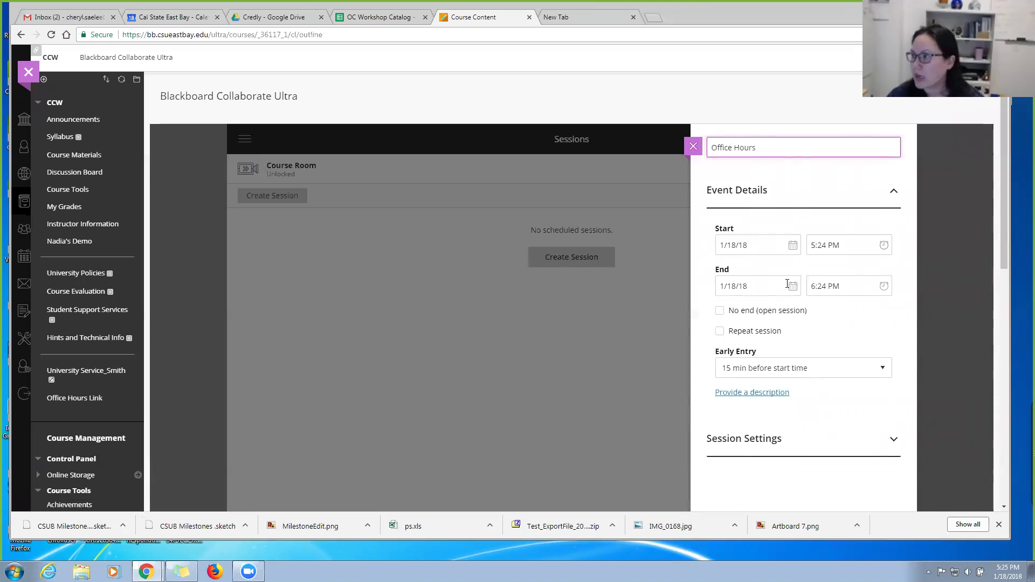
{"action": "key", "text": "Return"}
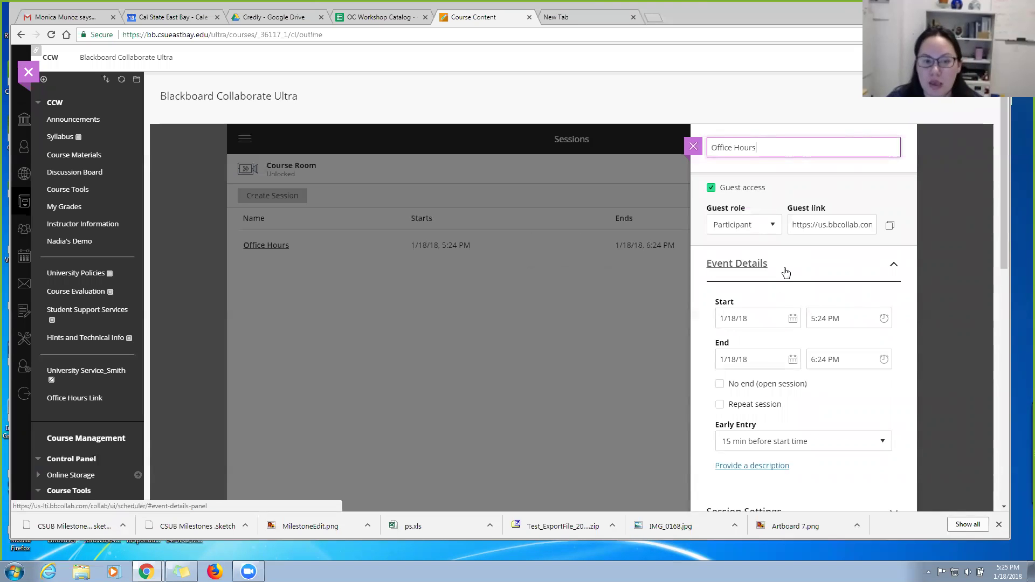
- Make the Office Hours session an open session with no end
{"action": "scroll", "coordinate": [820, 393], "scroll_direction": "down", "scroll_amount": 1}
{"action": "left_click", "coordinate": [720, 332]}
{"action": "scroll", "coordinate": [855, 352], "scroll_direction": "down", "scroll_amount": 3}
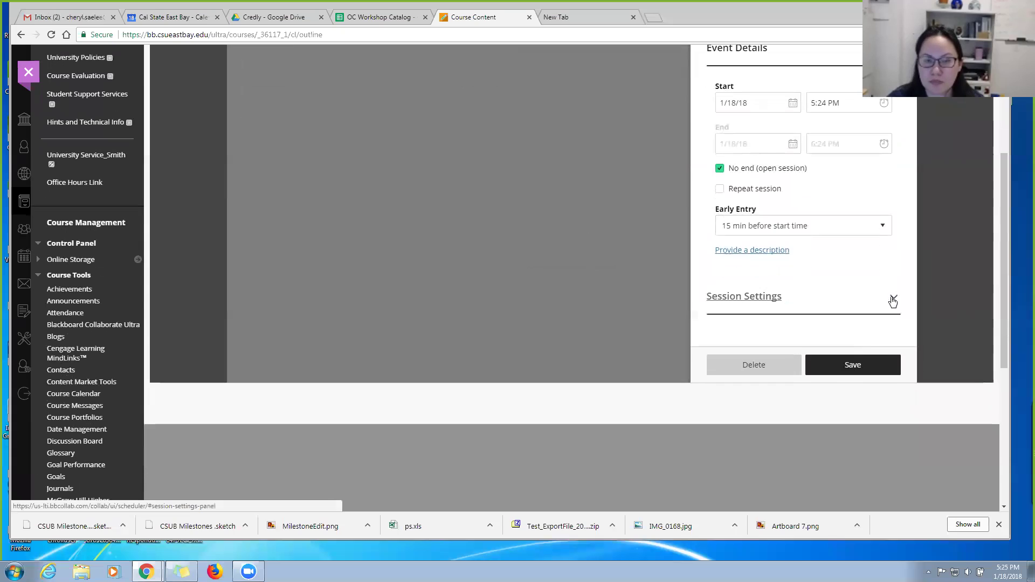
- Examine the Office Hours session settings for attendee role, recording, moderator permissions, participant permissions, telephony and private chat
{"action": "left_click", "coordinate": [893, 300]}
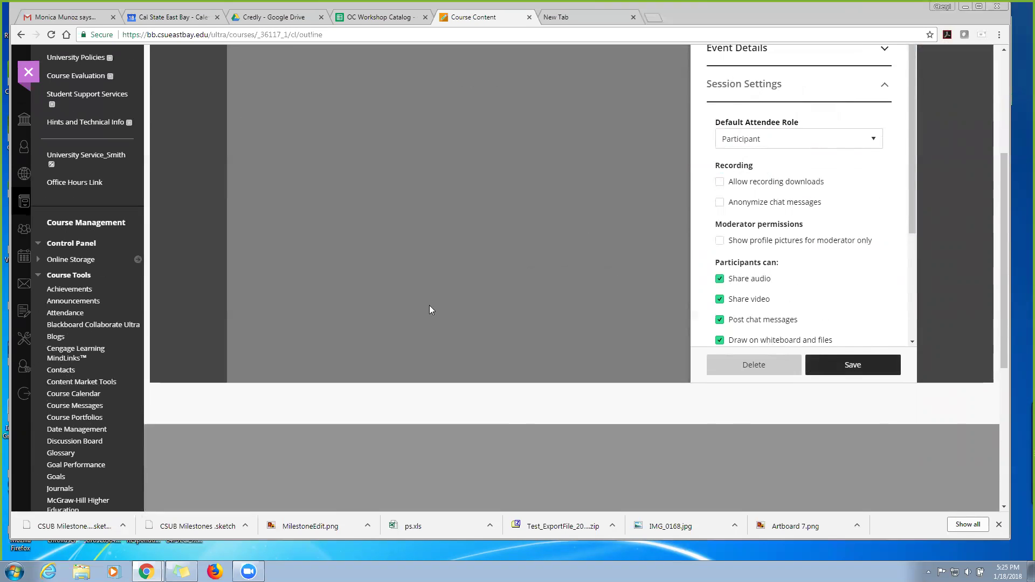
{"action": "scroll", "coordinate": [450, 352], "scroll_direction": "up", "scroll_amount": 4}
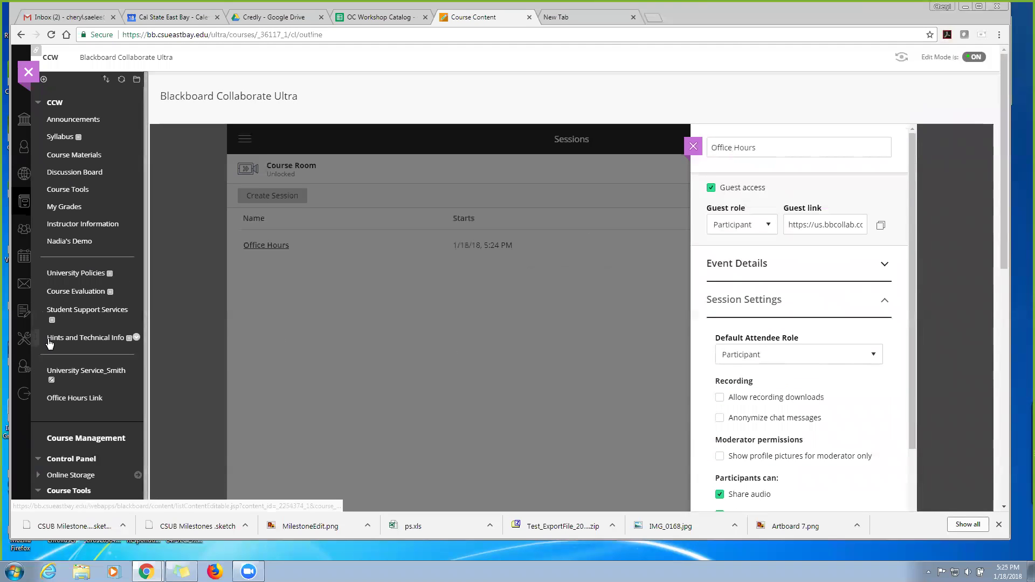
{"action": "scroll", "coordinate": [70, 323], "scroll_direction": "down", "scroll_amount": 4}
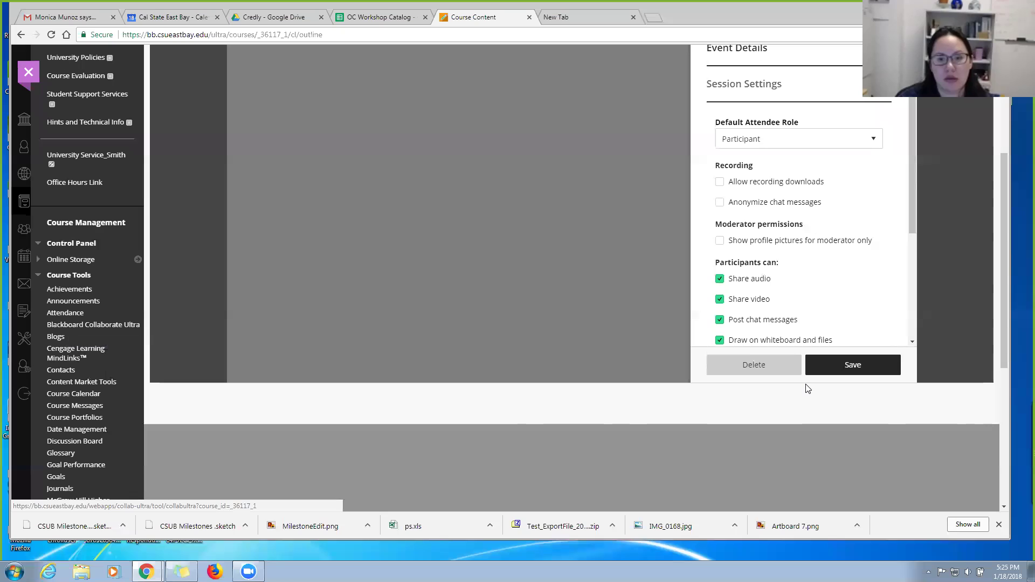
{"action": "scroll", "coordinate": [751, 439], "scroll_direction": "up", "scroll_amount": 3}
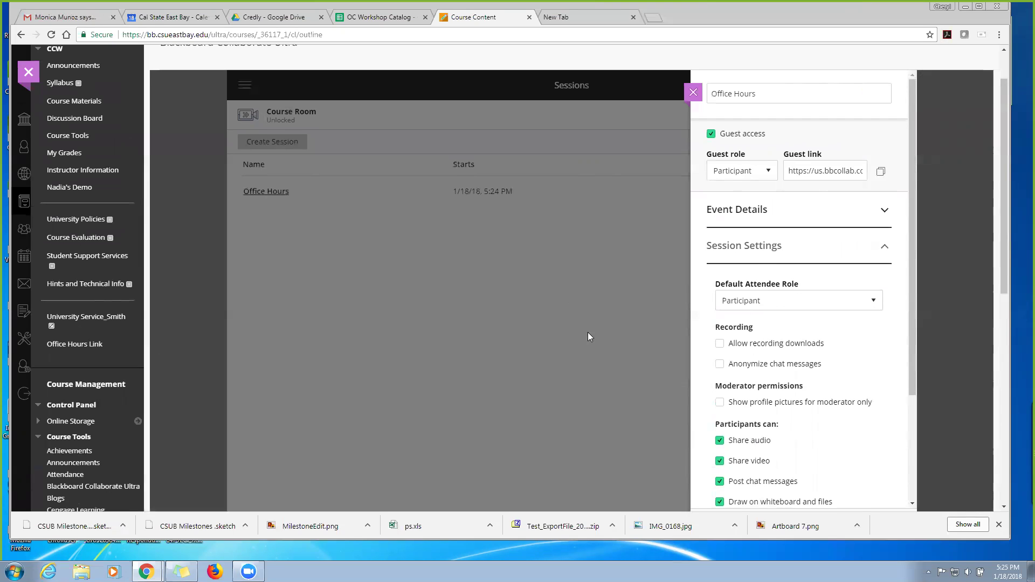
{"action": "scroll", "coordinate": [589, 335], "scroll_direction": "down", "scroll_amount": 2}
{"action": "scroll", "coordinate": [805, 325], "scroll_direction": "down", "scroll_amount": 3}
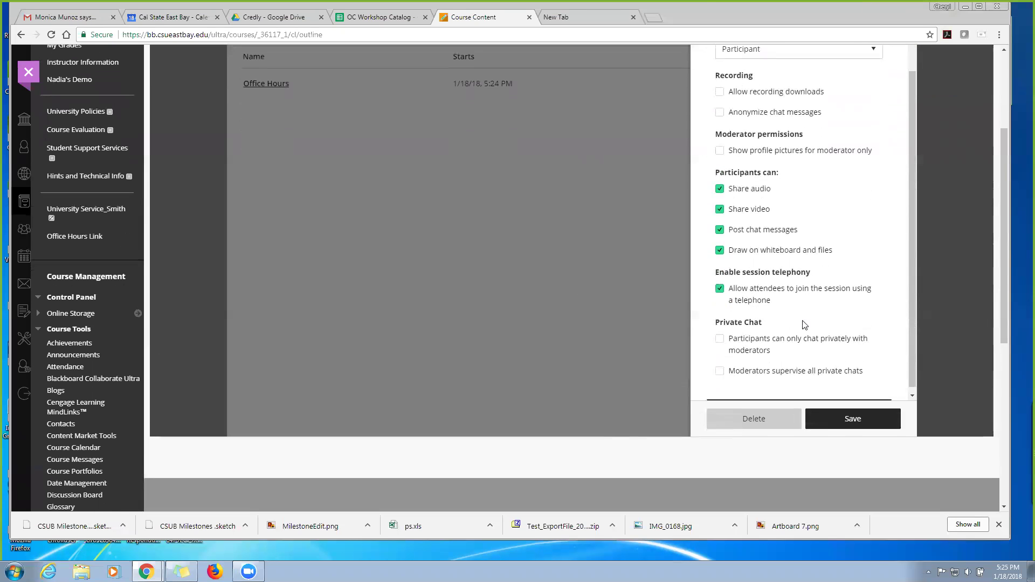
{"action": "scroll", "coordinate": [805, 325], "scroll_direction": "down", "scroll_amount": 1}
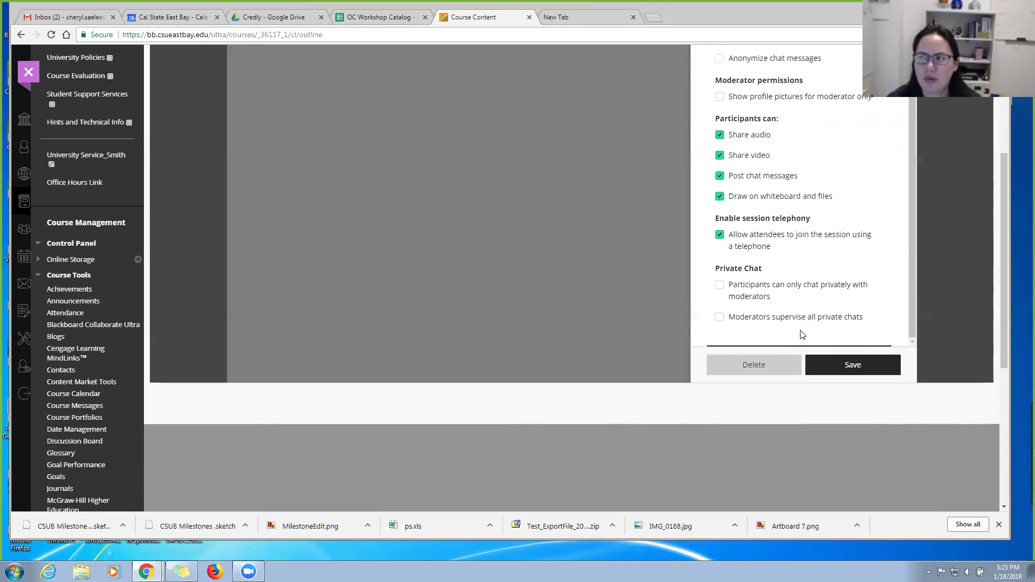
{"action": "scroll", "coordinate": [797, 335], "scroll_direction": "up", "scroll_amount": 6}
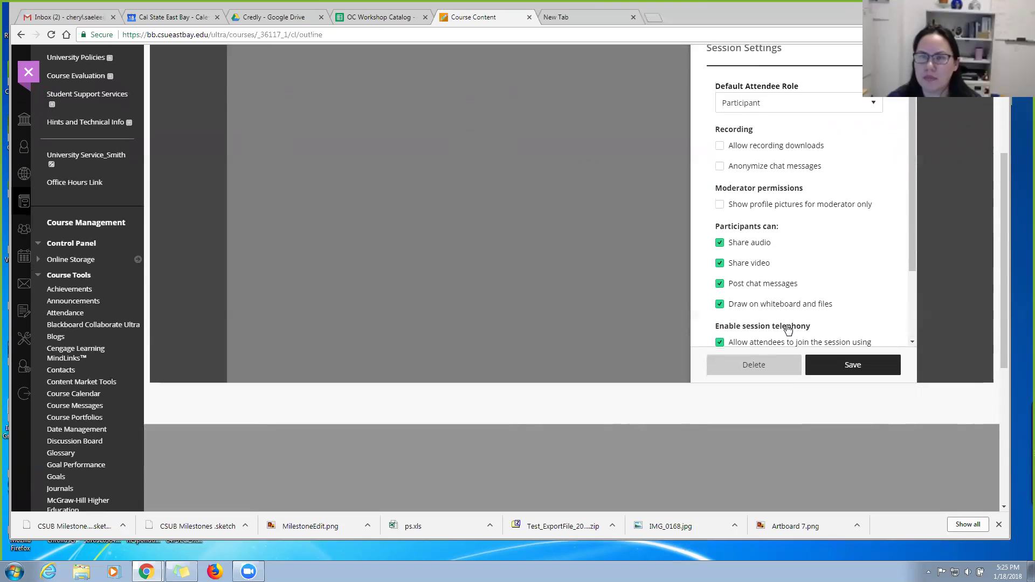
{"action": "scroll", "coordinate": [567, 267], "scroll_direction": "down", "scroll_amount": 4}
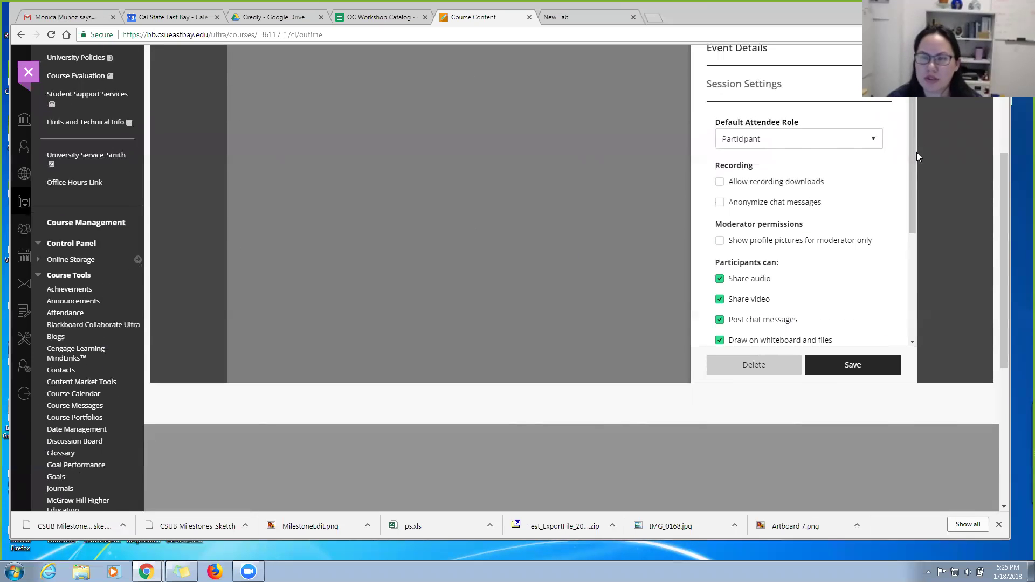
{"action": "left_click_drag", "start_coordinate": [911, 168], "coordinate": [908, 291]}
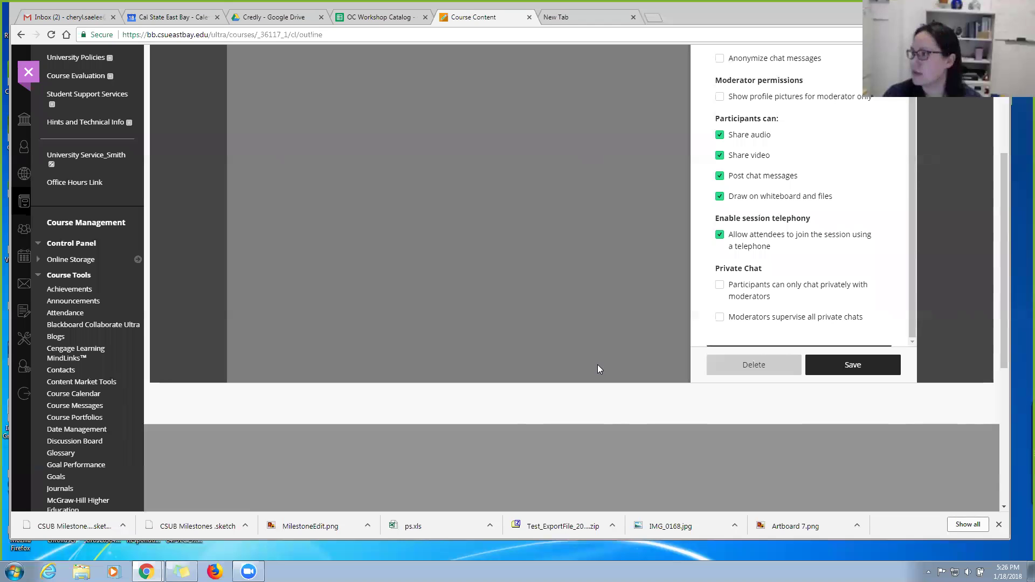
{"action": "scroll", "coordinate": [611, 354], "scroll_direction": "up", "scroll_amount": 3}
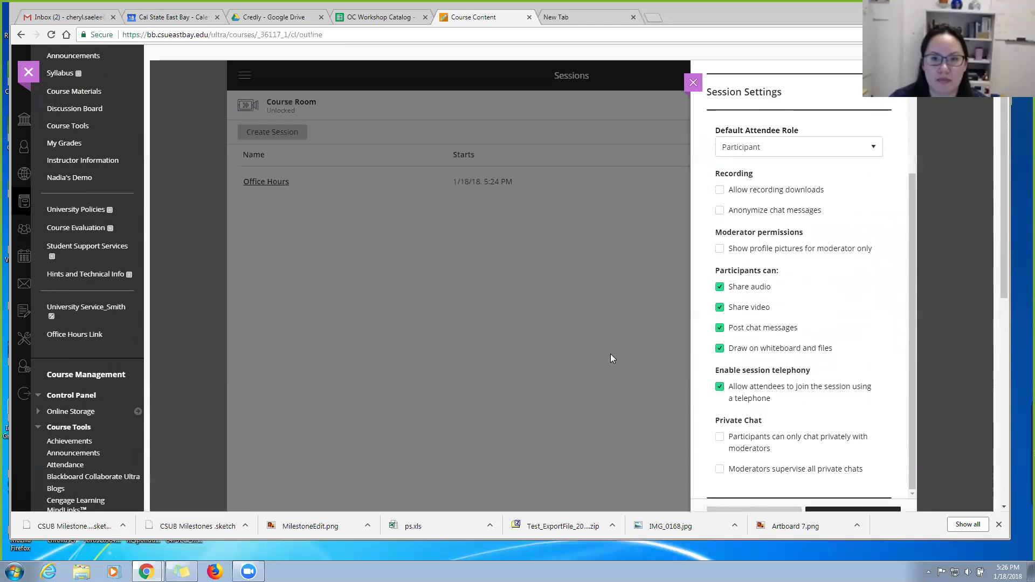
{"action": "scroll", "coordinate": [610, 354], "scroll_direction": "down", "scroll_amount": 1}
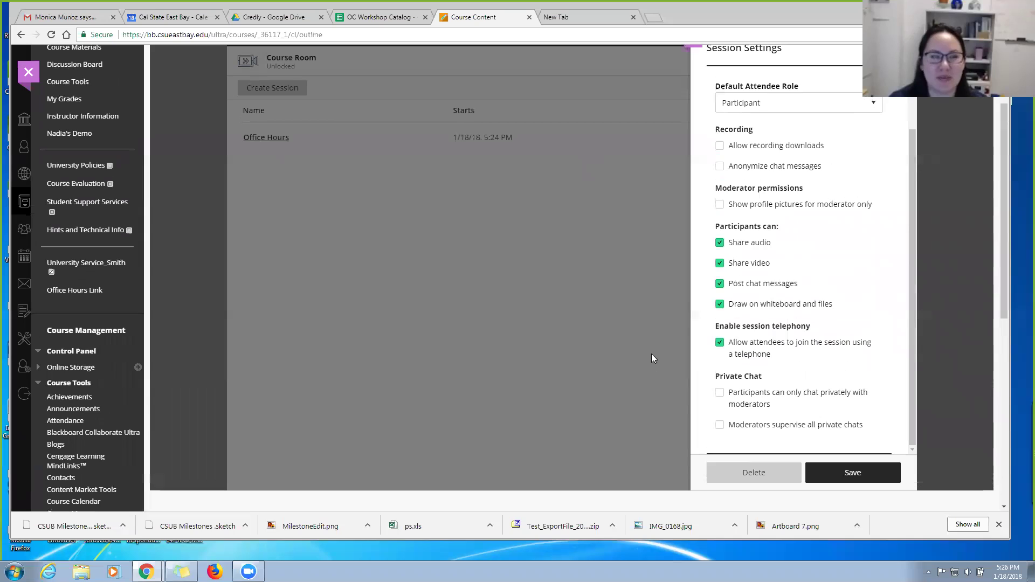
{"action": "scroll", "coordinate": [736, 182], "scroll_direction": "up", "scroll_amount": 2}
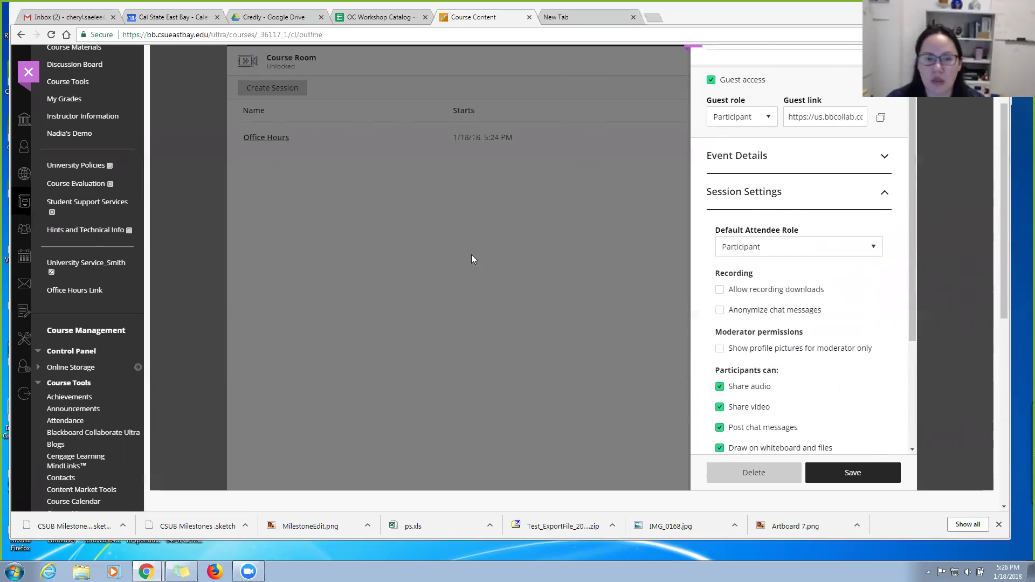
- Rename the Office Hours session as "Group #1 Meeting Area" and save its settings
{"action": "scroll", "coordinate": [784, 86], "scroll_direction": "up", "scroll_amount": 2}
{"action": "left_click_drag", "start_coordinate": [890, 147], "coordinate": [684, 144]}
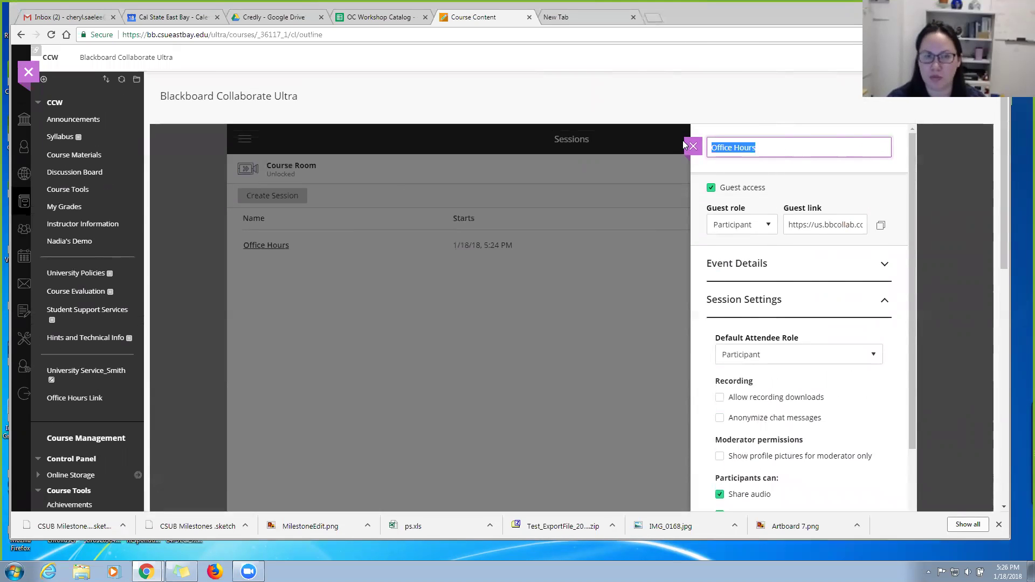
{"action": "type", "text": "Group Meeti"}
{"action": "key", "text": "BackSpace"}
{"action": "key", "text": "BackSpace"}
{"action": "key", "text": "BackSpace"}
{"action": "key", "text": "BackSpace"}
{"action": "key", "text": "BackSpace"}
{"action": "type", "text": "#1 Mee"}
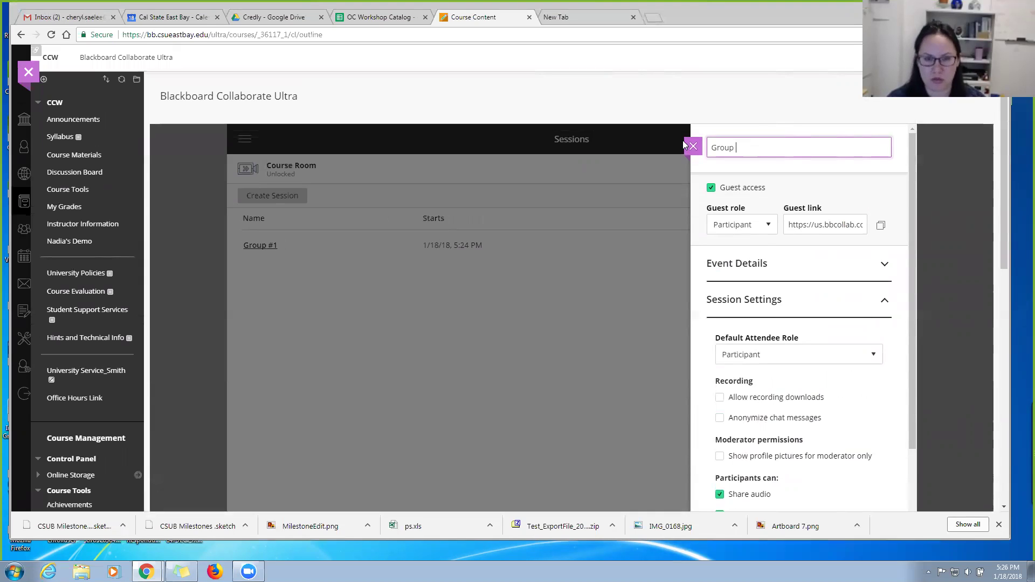
{"action": "type", "text": "ting Area"}
{"action": "scroll", "coordinate": [860, 323], "scroll_direction": "down", "scroll_amount": 5}
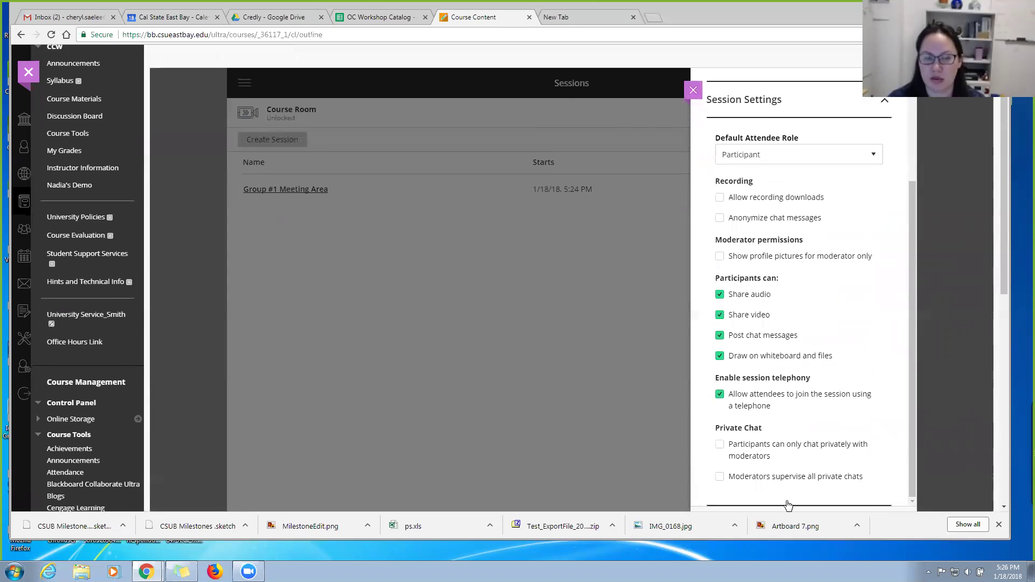
{"action": "scroll", "coordinate": [870, 470], "scroll_direction": "down", "scroll_amount": 5}
{"action": "left_click", "coordinate": [852, 365]}
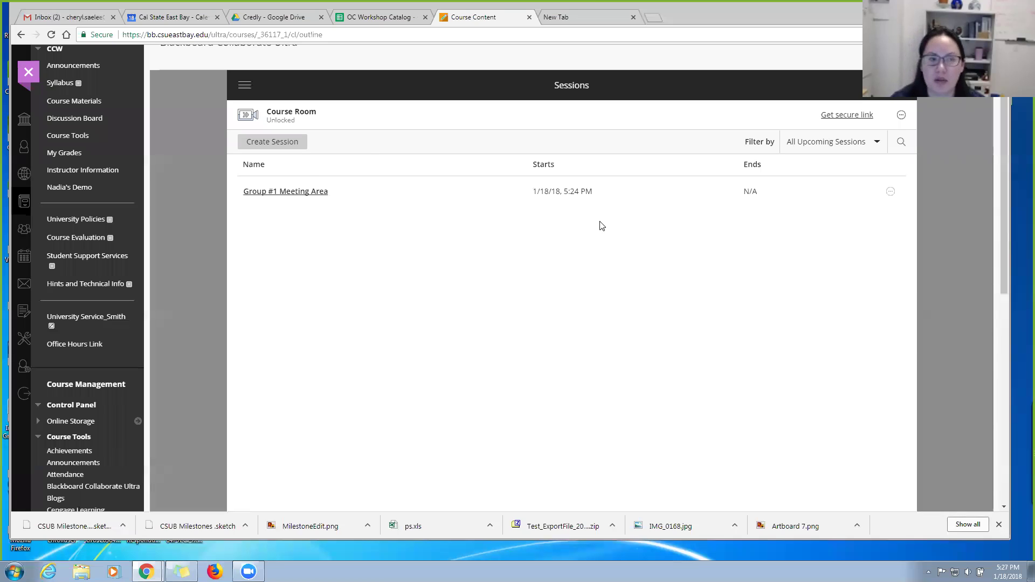
- Join the Group #1 Meeting Area session, then return to the Sessions list and view that session's options
{"action": "left_click", "coordinate": [276, 192]}
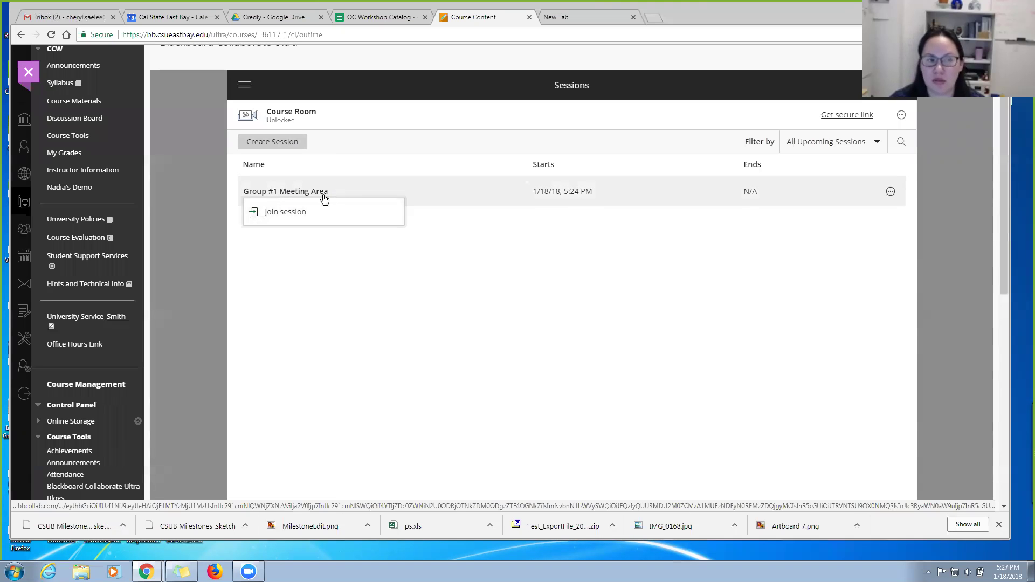
{"action": "left_click", "coordinate": [285, 213]}
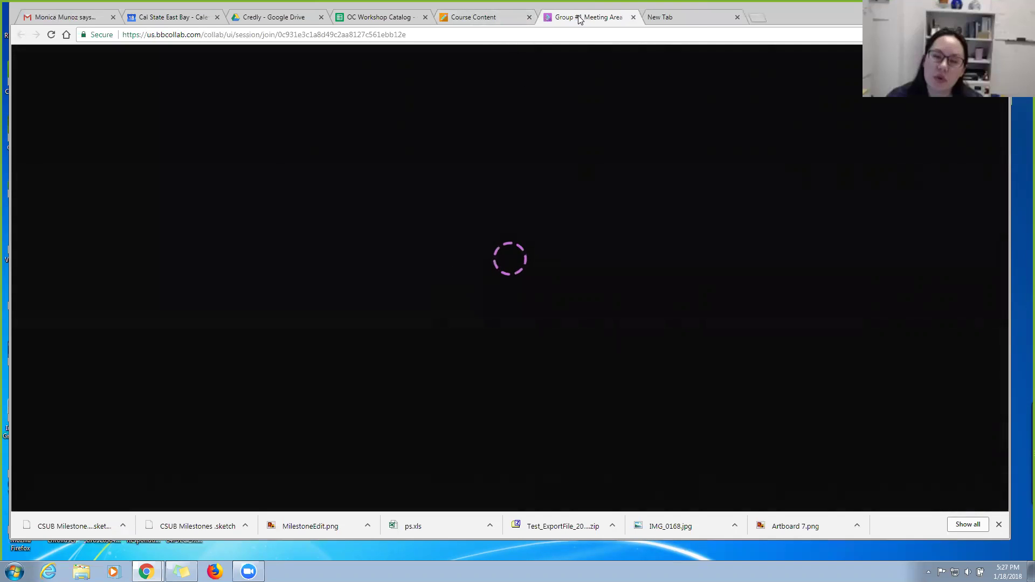
{"action": "left_click", "coordinate": [476, 17]}
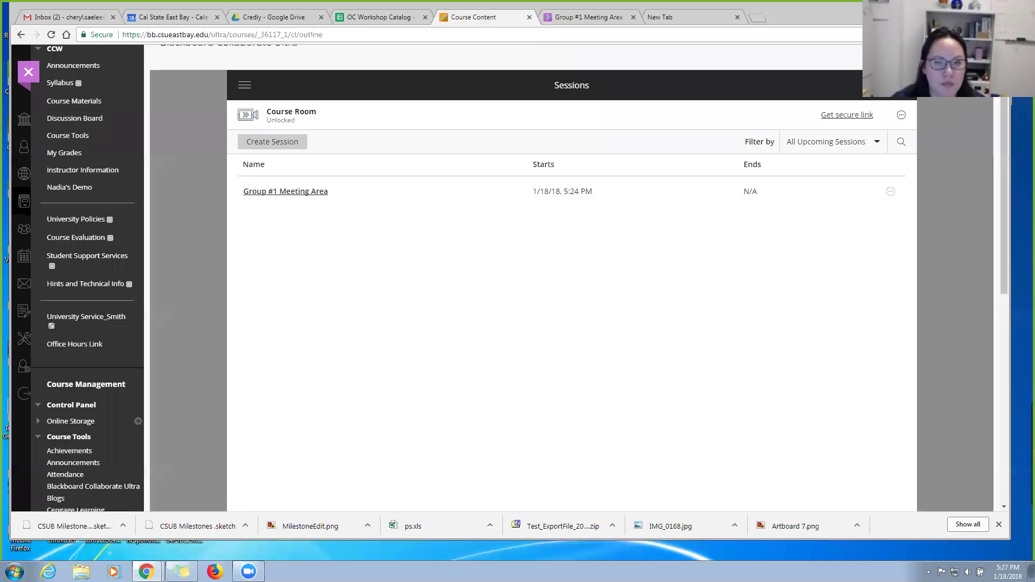
{"action": "left_click", "coordinate": [891, 193]}
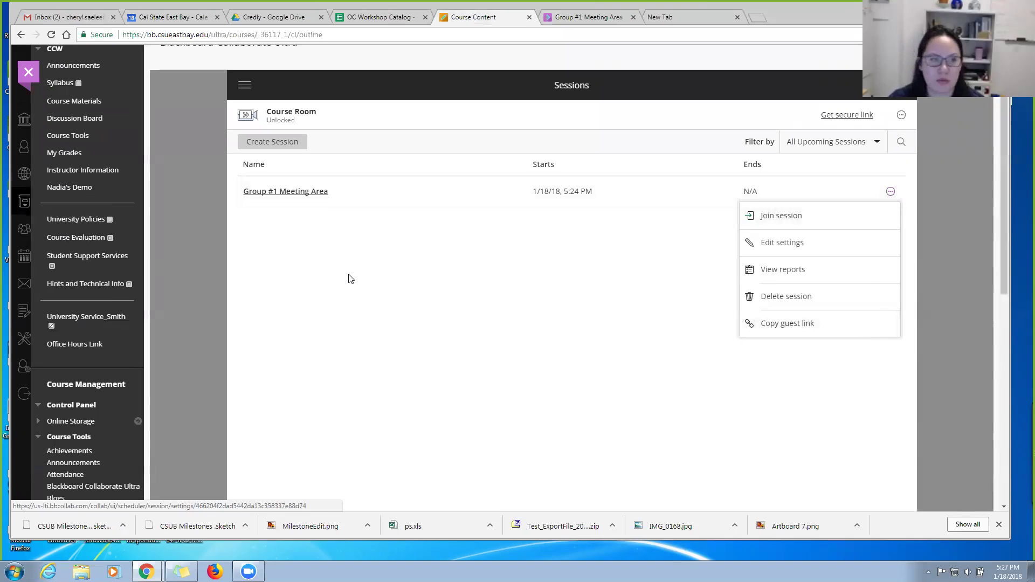
- Return to the Group #1 Meeting Area room and view its Everyone chat
{"action": "left_click", "coordinate": [588, 19]}
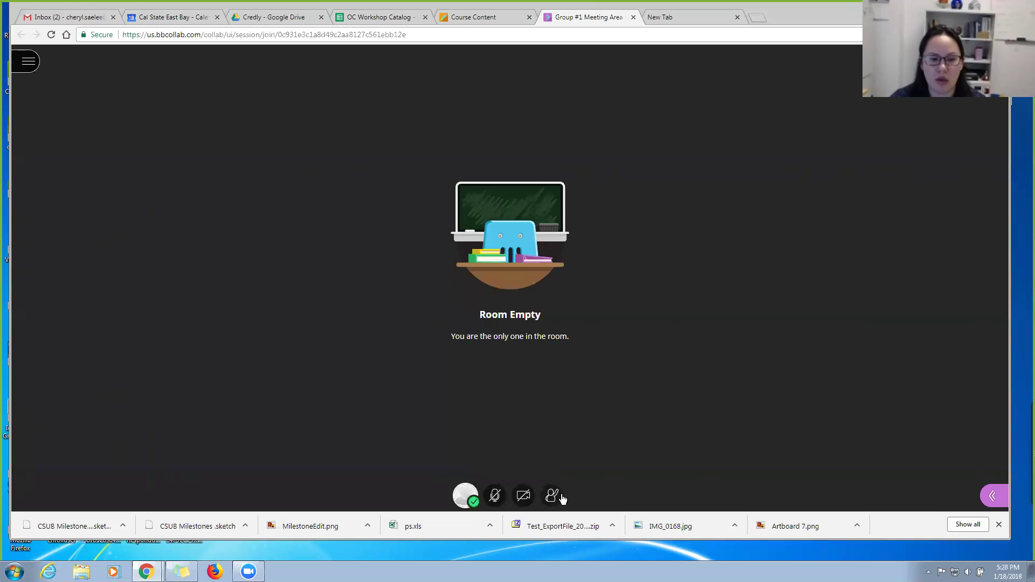
{"action": "left_click", "coordinate": [997, 497]}
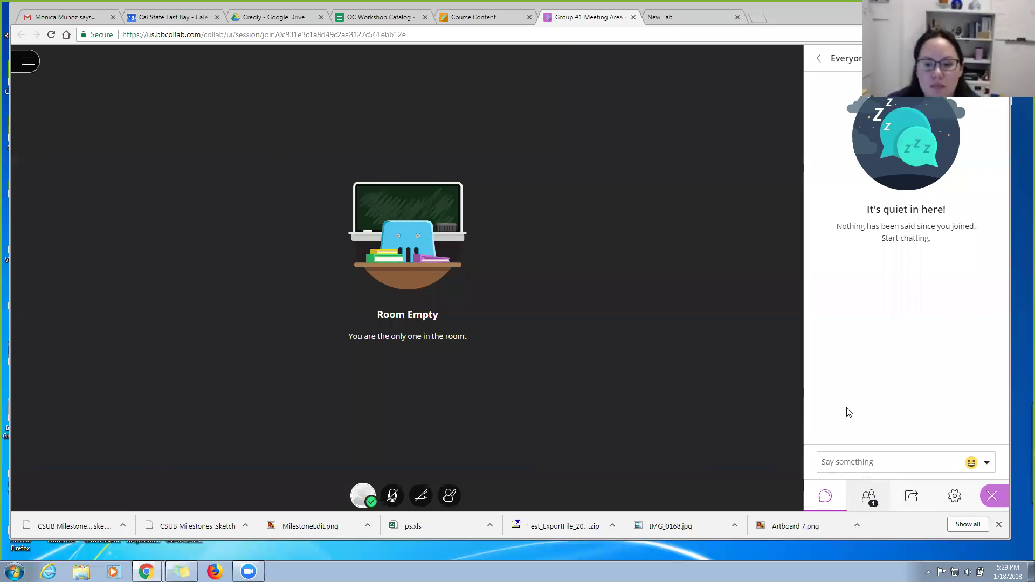
{"action": "left_click", "coordinate": [819, 59]}
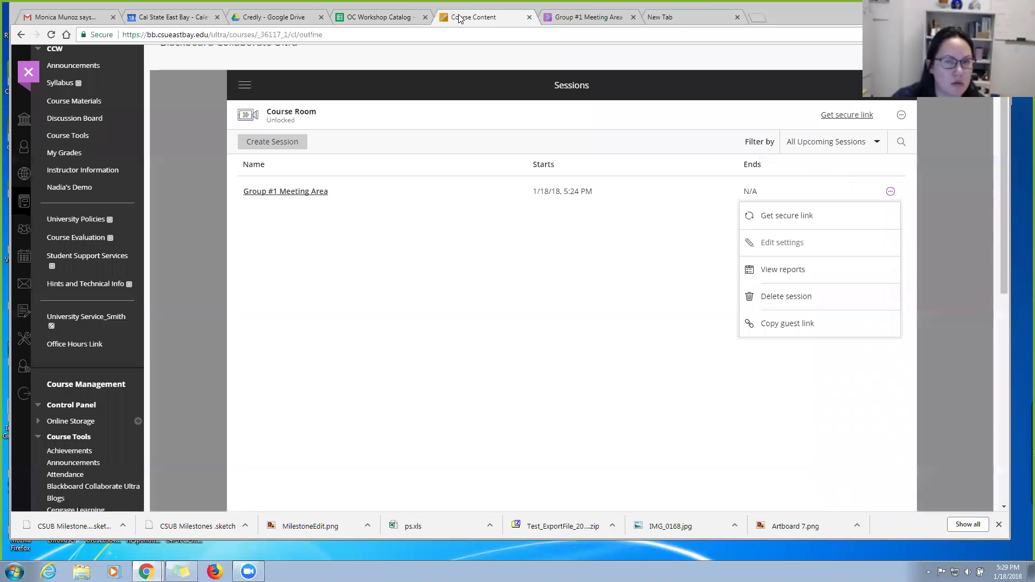
- Copy the session's guest link and add it to Course Materials as a web link named "Group Meeting"
{"action": "left_click", "coordinate": [458, 18]}
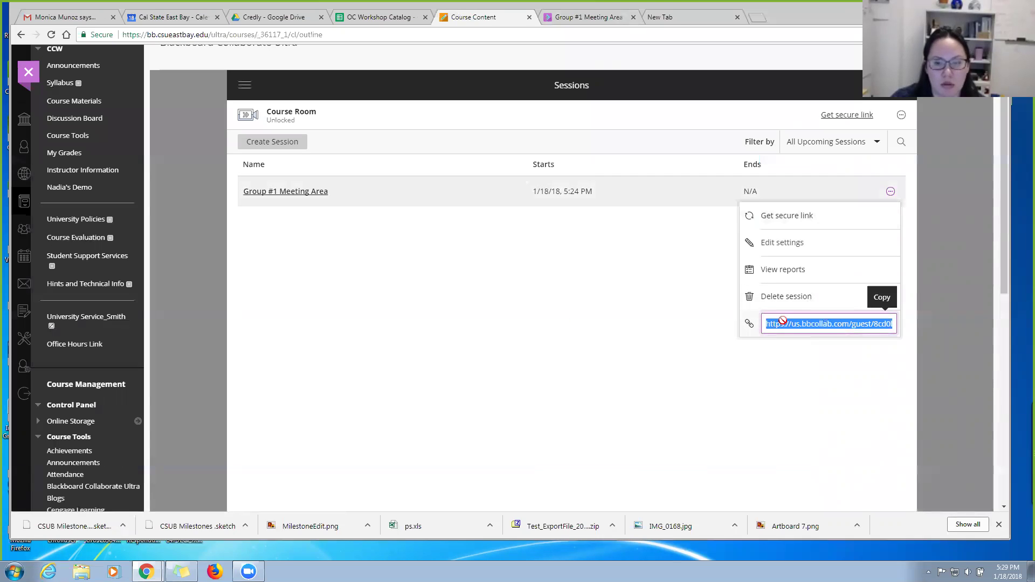
{"action": "left_click", "coordinate": [65, 101]}
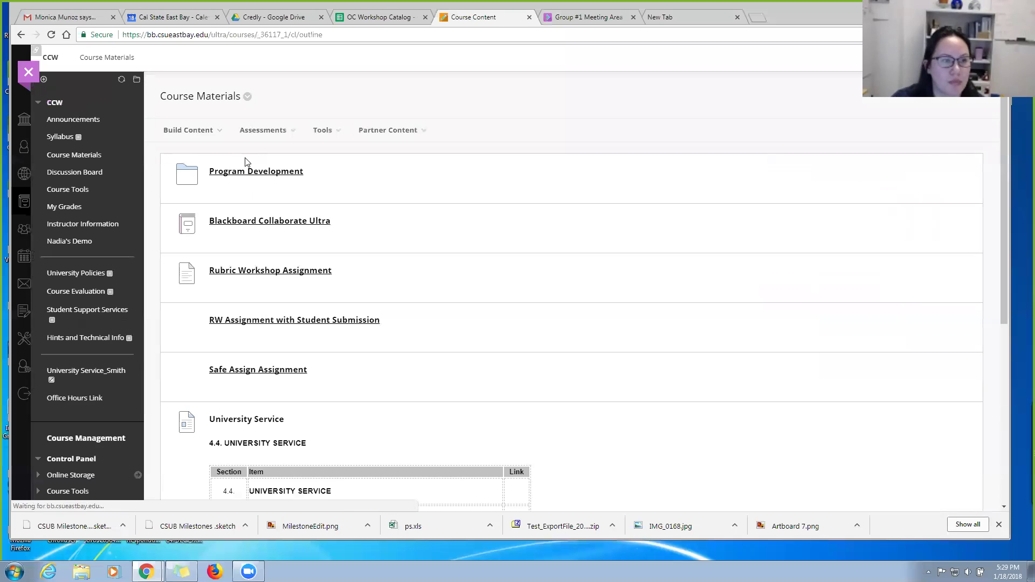
{"action": "left_click", "coordinate": [209, 134]}
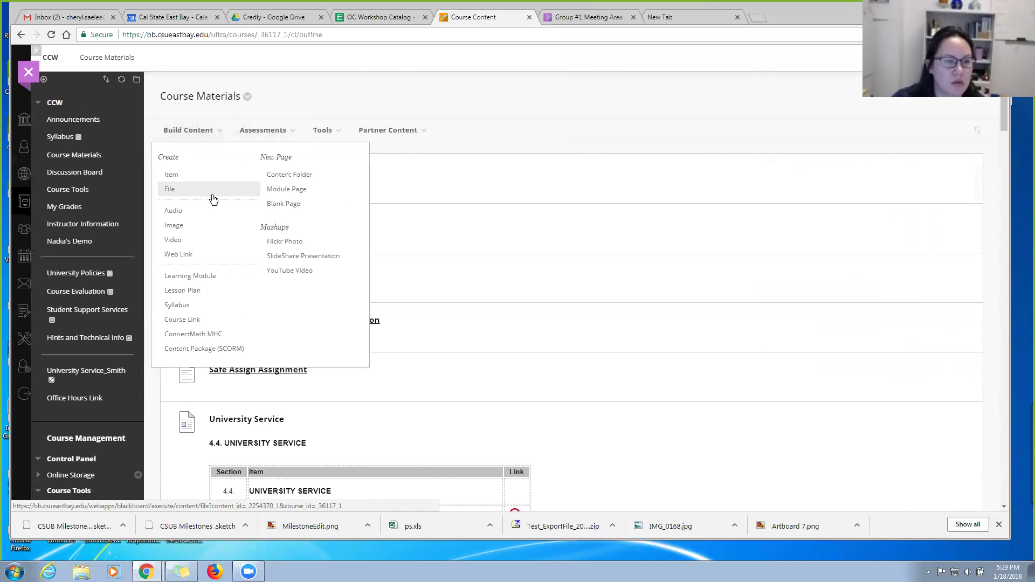
{"action": "left_click", "coordinate": [186, 254]}
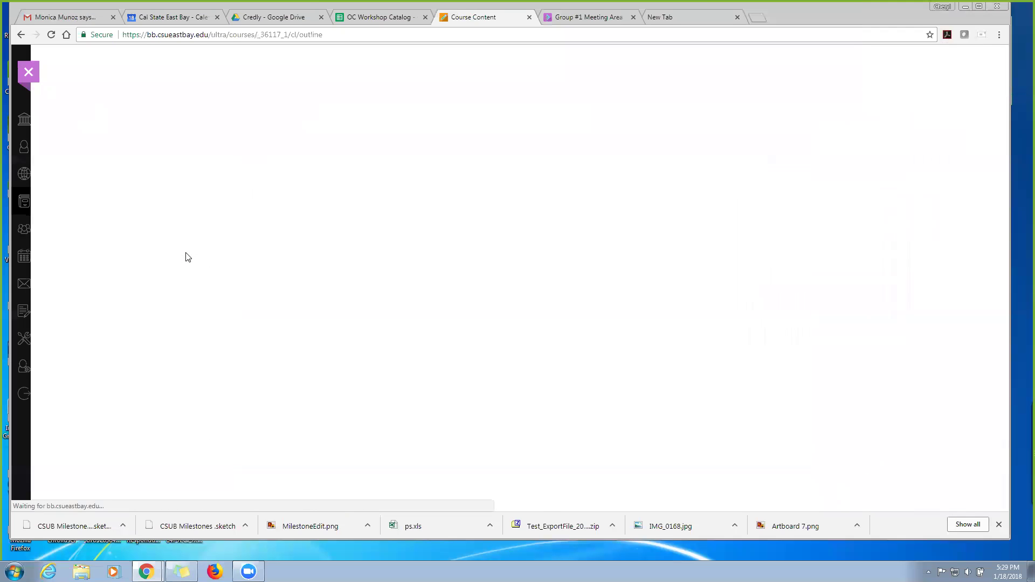
{"action": "left_click", "coordinate": [298, 214]}
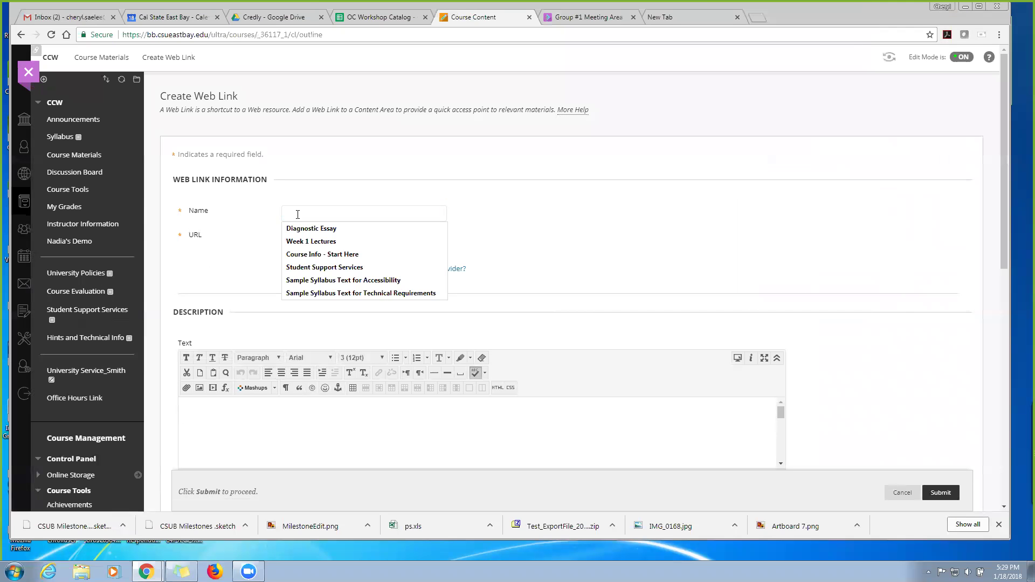
{"action": "type", "text": "Group Meeting"}
{"action": "left_click", "coordinate": [296, 238]}
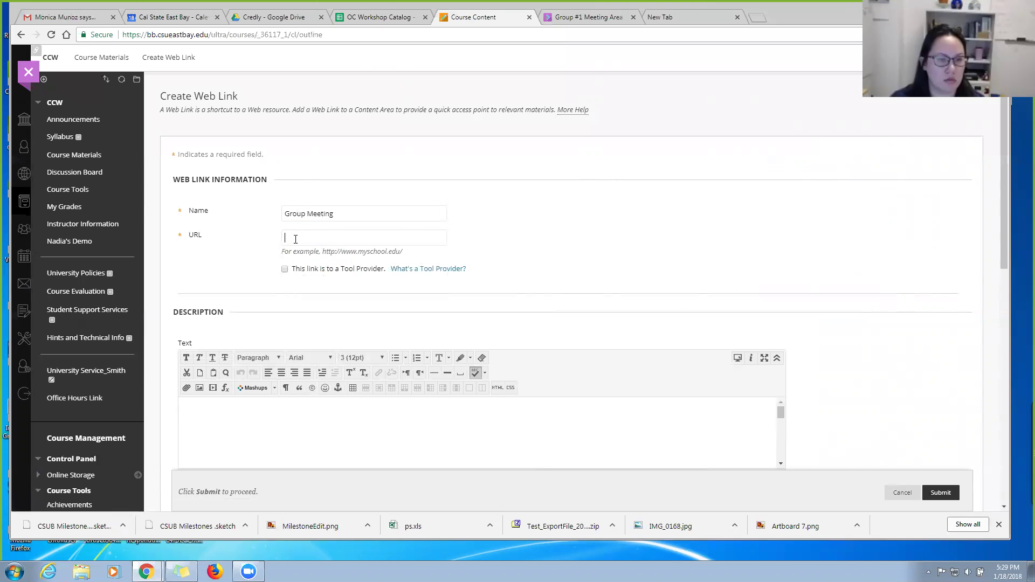
{"action": "key", "text": "ctrl+v"}
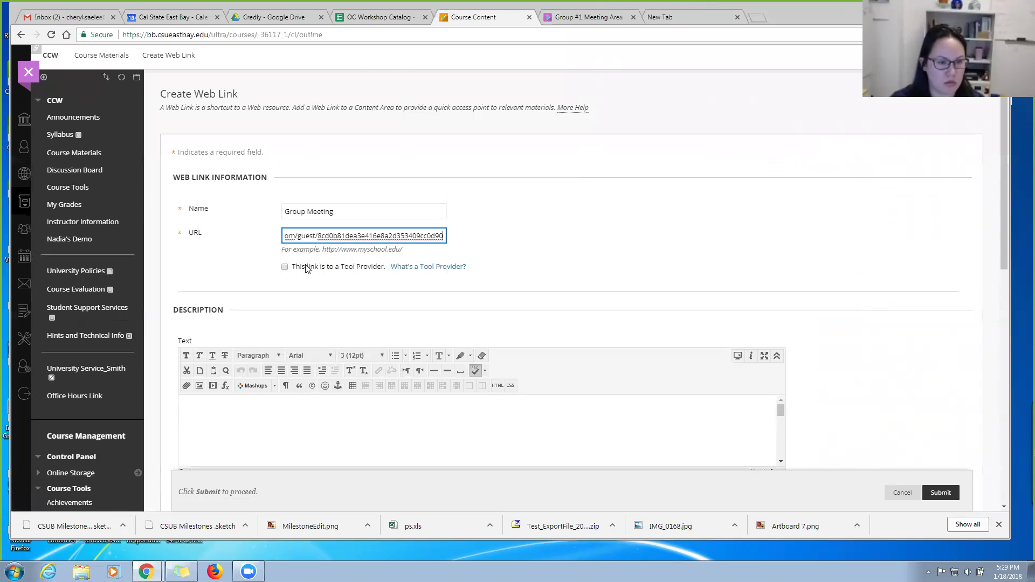
{"action": "scroll", "coordinate": [380, 322], "scroll_direction": "down", "scroll_amount": 3}
{"action": "scroll", "coordinate": [380, 323], "scroll_direction": "down", "scroll_amount": 4}
{"action": "left_click", "coordinate": [941, 492]}
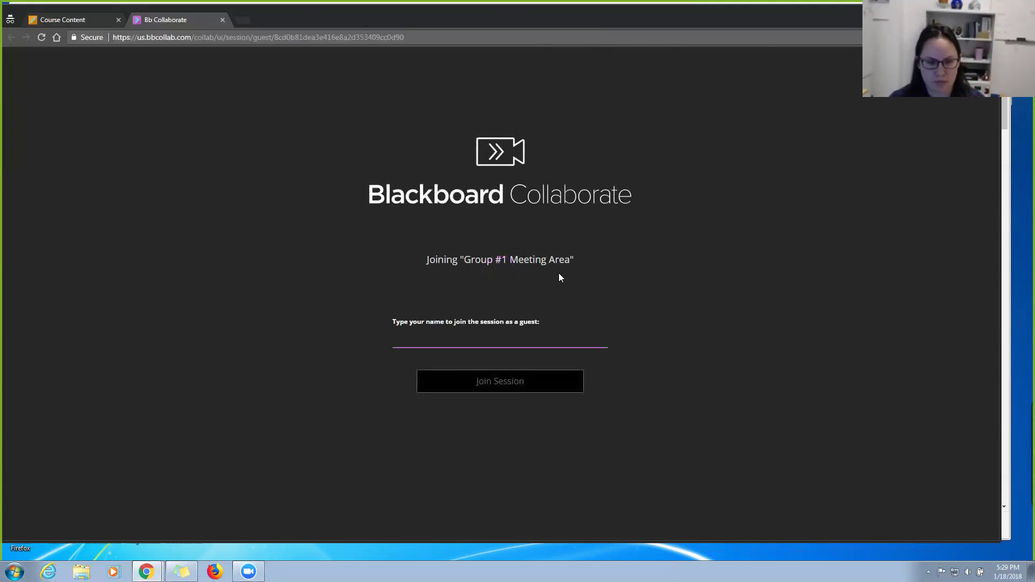
- Join the Group #1 Meeting Area session as a guest with the guest's name and put off the Collaborate tutorial
{"action": "type", "text": "Cheryl"}
{"action": "left_click", "coordinate": [467, 390]}
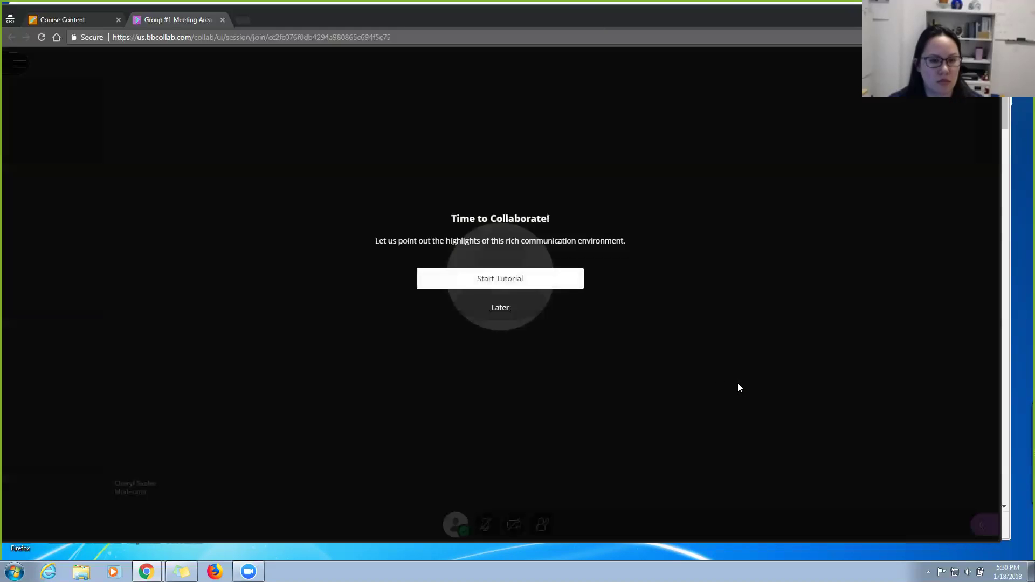
{"action": "left_click", "coordinate": [499, 308]}
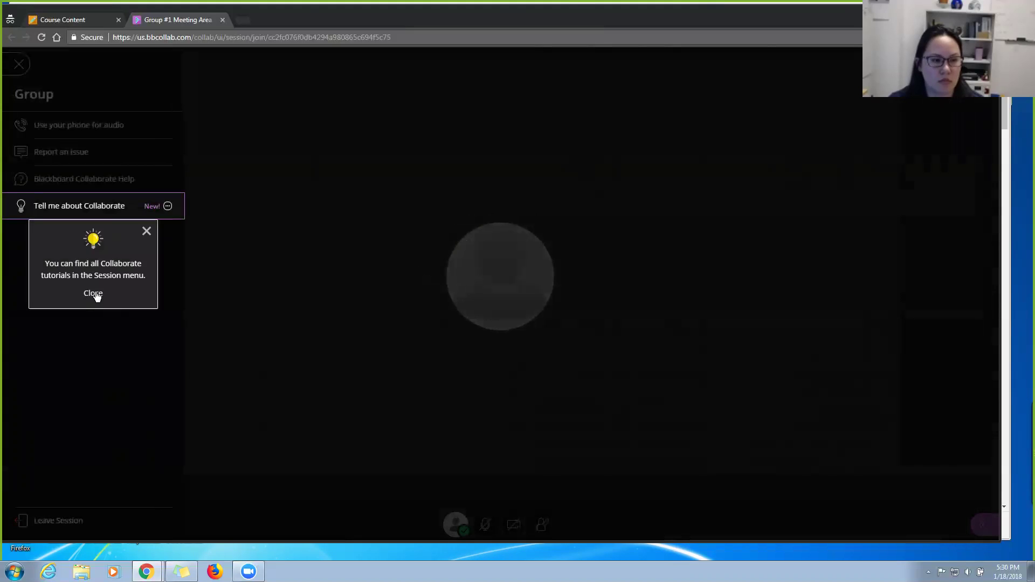
{"action": "left_click", "coordinate": [93, 294]}
- Check the content sharing permissions and the attendee list from the guest's view of the session
{"action": "left_click", "coordinate": [979, 520]}
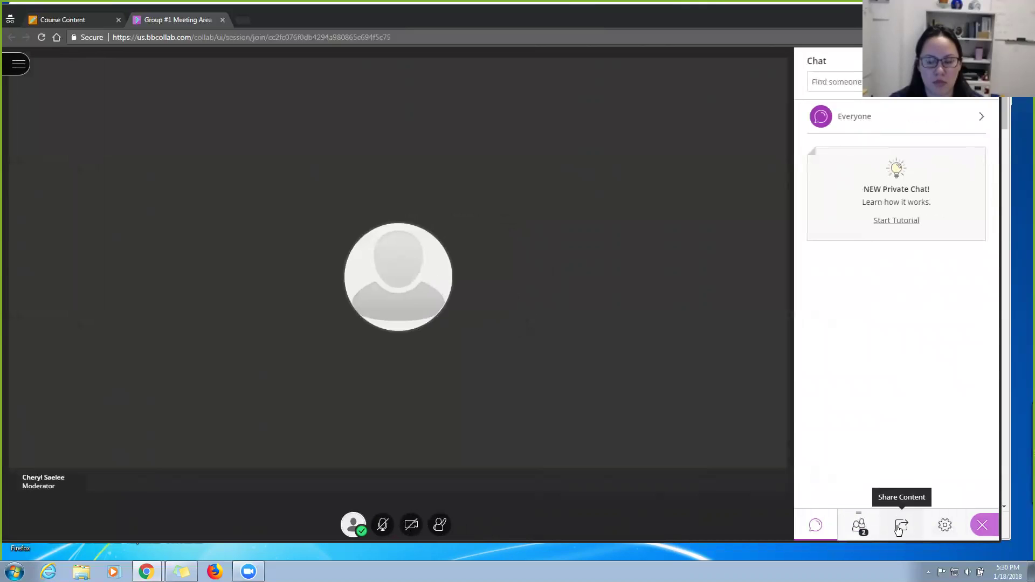
{"action": "left_click", "coordinate": [901, 527]}
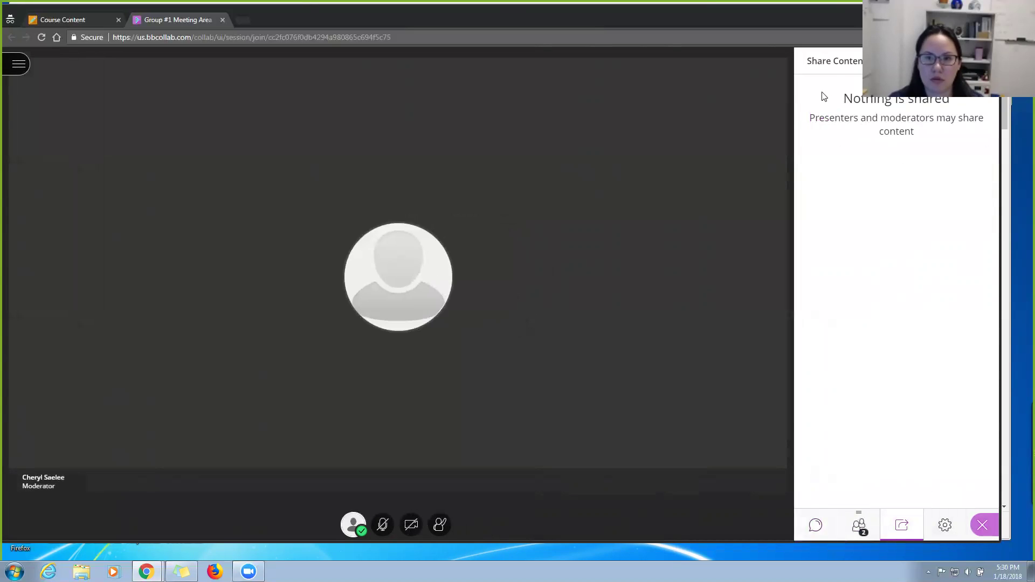
{"action": "double_click", "coordinate": [862, 99]}
{"action": "left_click_drag", "start_coordinate": [934, 118], "coordinate": [960, 143]}
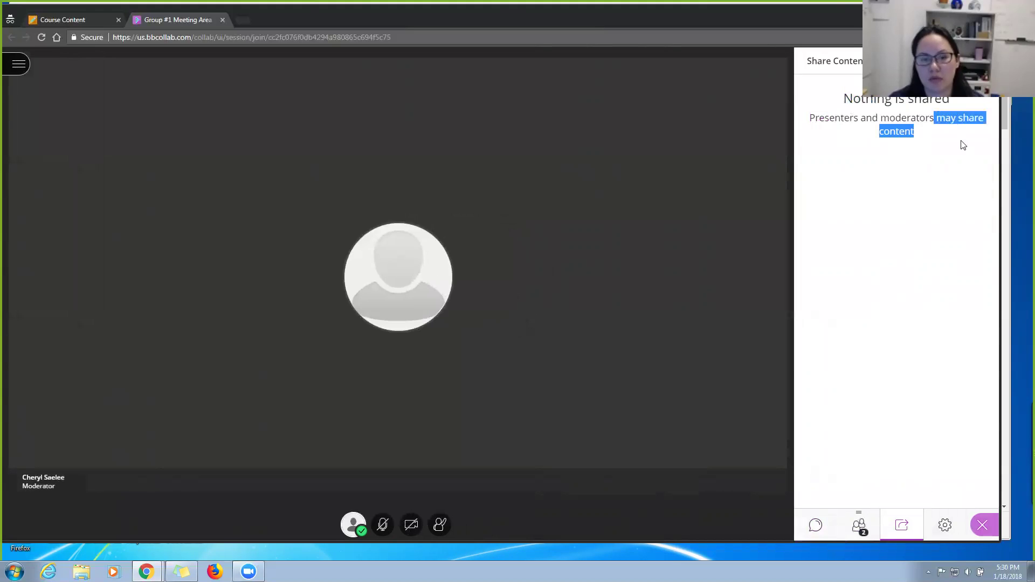
{"action": "left_click", "coordinate": [859, 534]}
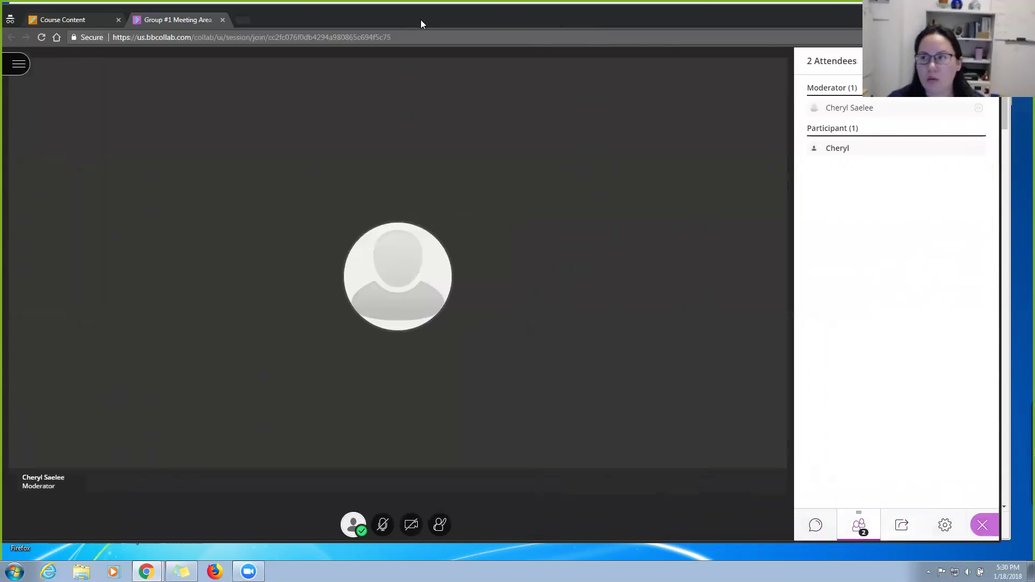
- Switch to the moderator's session window and make the guest participant a presenter
{"action": "key", "text": "alt+Tab"}
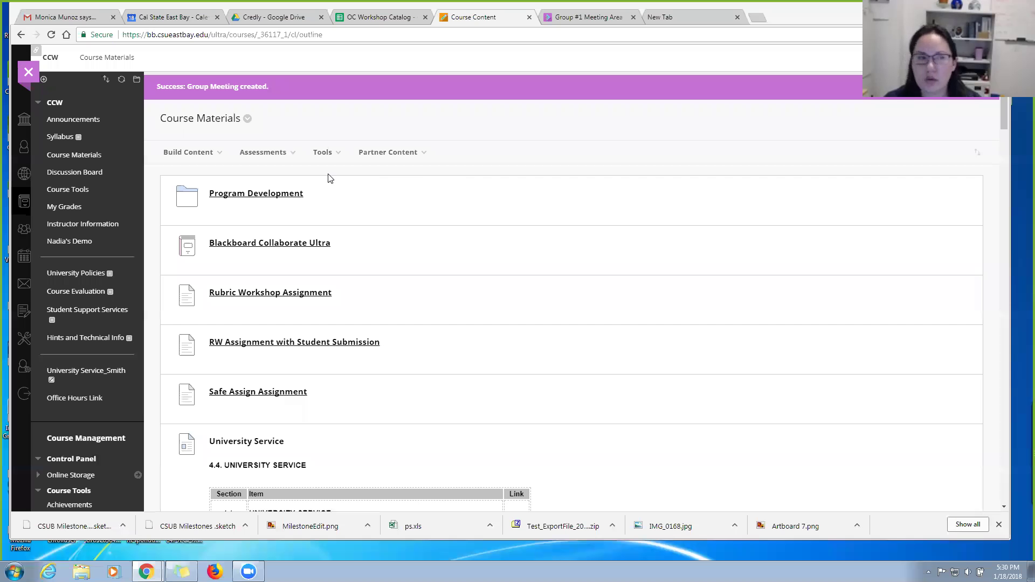
{"action": "left_click", "coordinate": [612, 17]}
{"action": "left_click", "coordinate": [870, 120]}
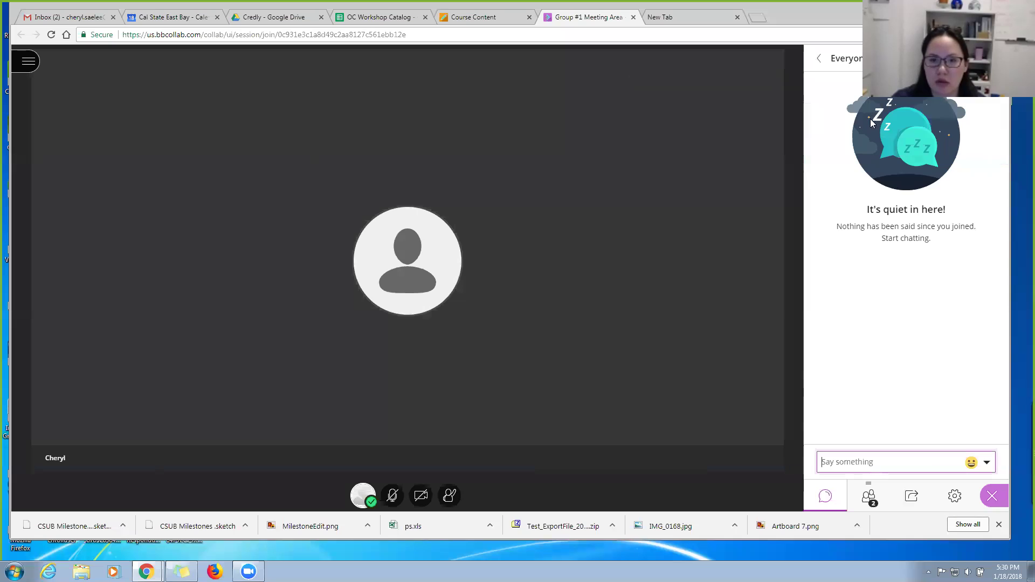
{"action": "left_click", "coordinate": [867, 504]}
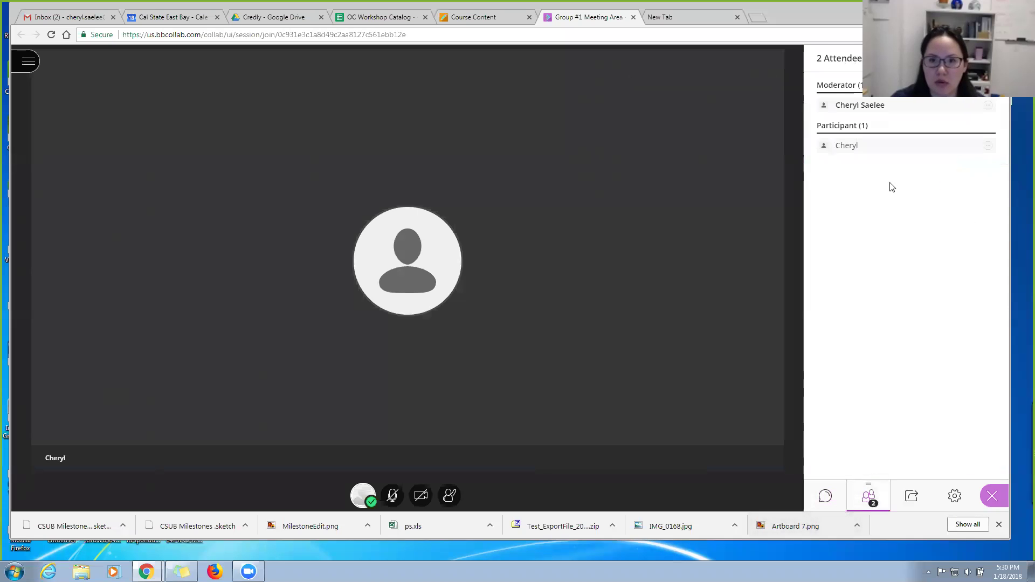
{"action": "left_click", "coordinate": [989, 147]}
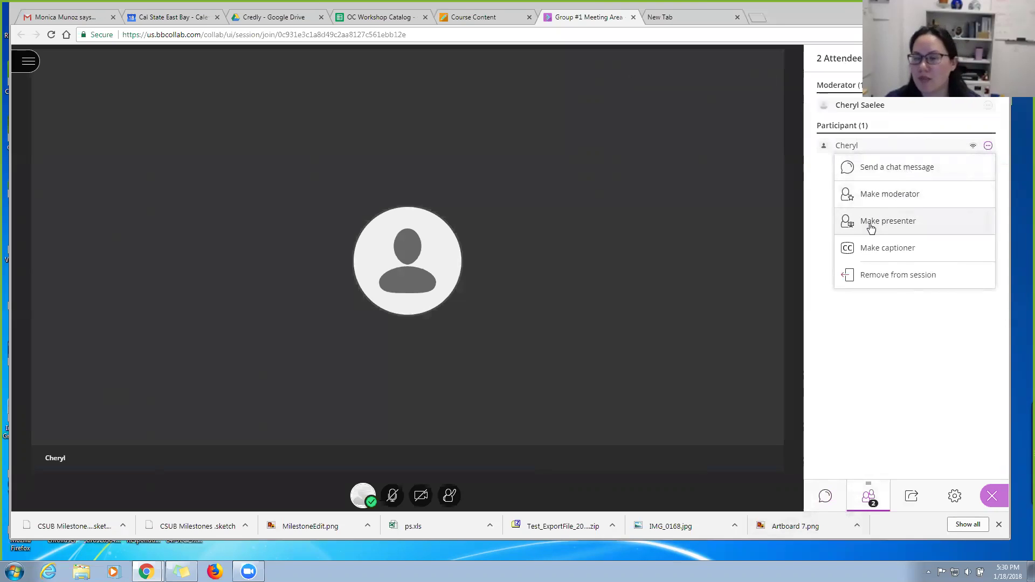
{"action": "left_click", "coordinate": [901, 227]}
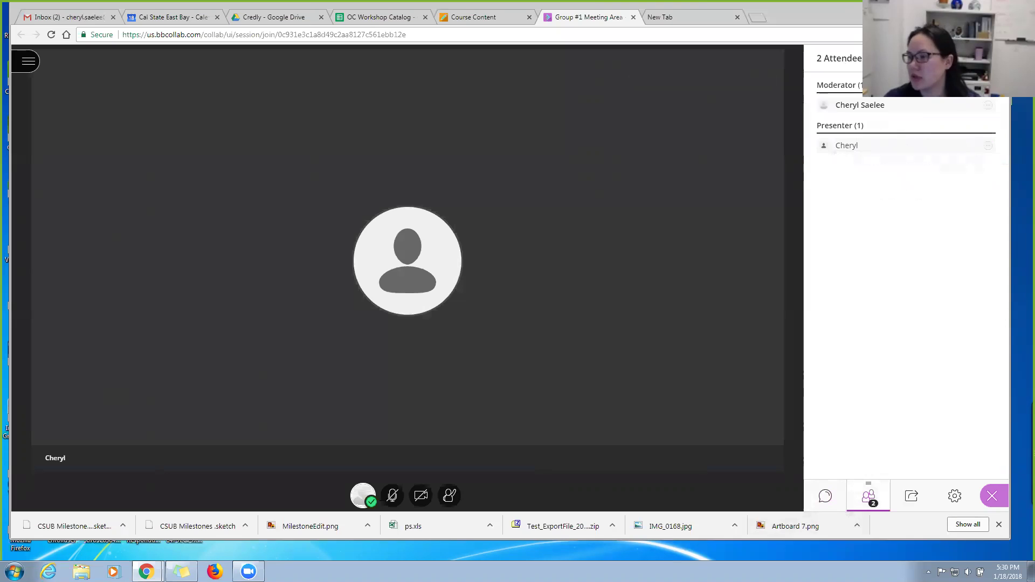
- Switch to the guest's session window and view the content sharing options available to a presenter
{"action": "key", "text": "alt+Tab"}
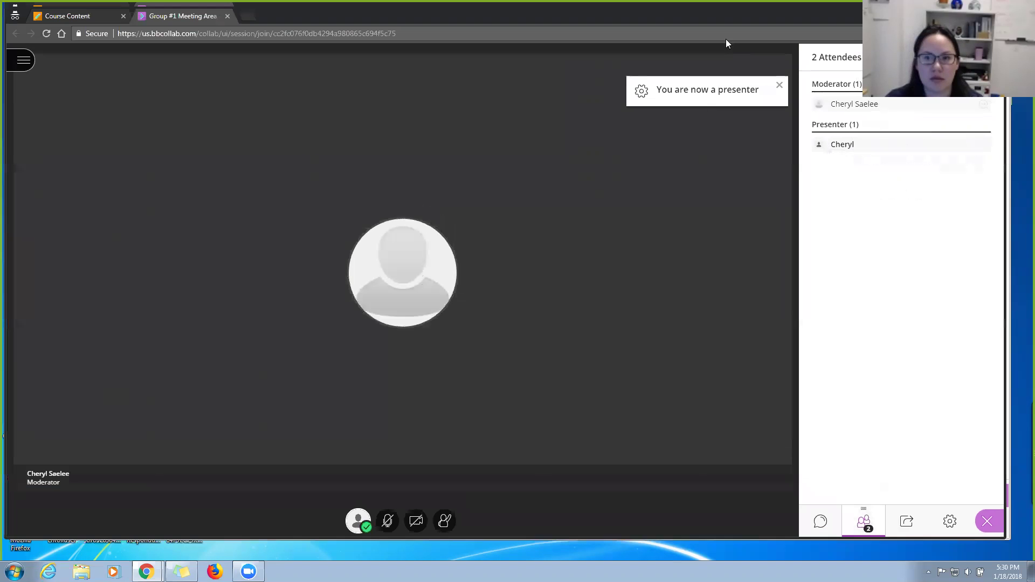
{"action": "left_click", "coordinate": [907, 522]}
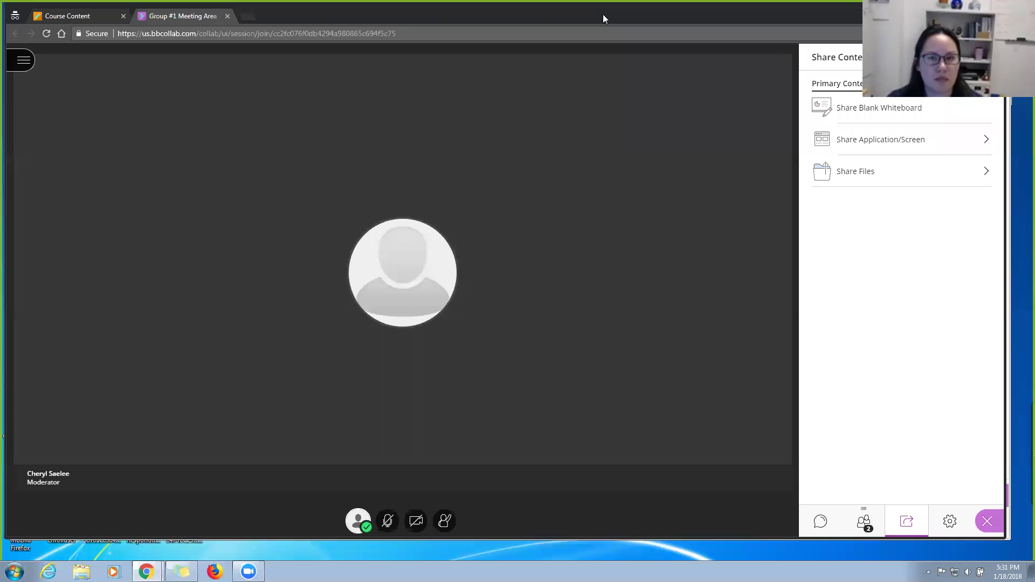
{"action": "left_click_drag", "start_coordinate": [602, 15], "coordinate": [609, 27]}
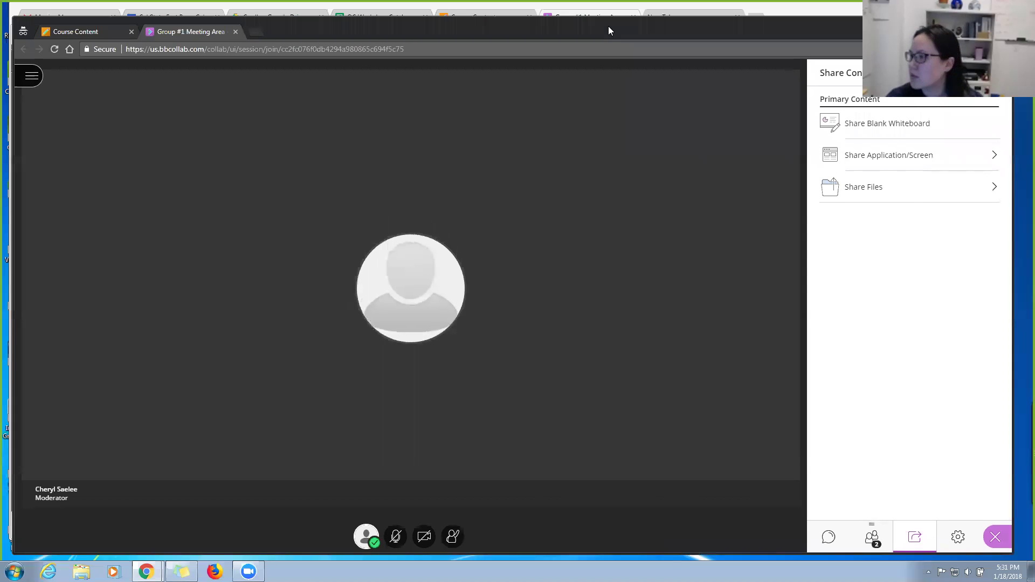
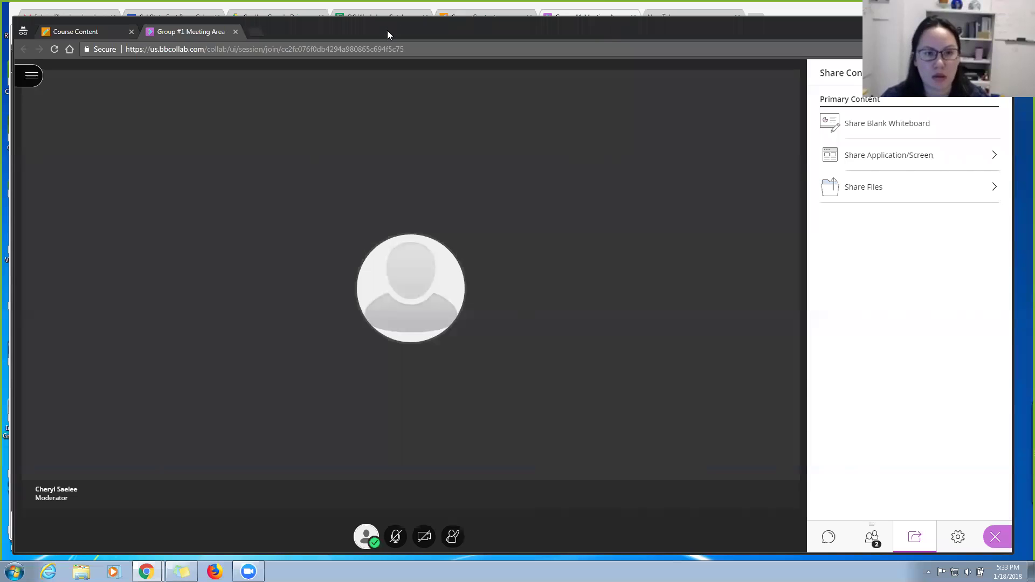
- Copy the code of the Communicating with Students Online workshop from the OC Workshop Catalog and switch to Zoom
{"action": "left_click", "coordinate": [963, 21]}
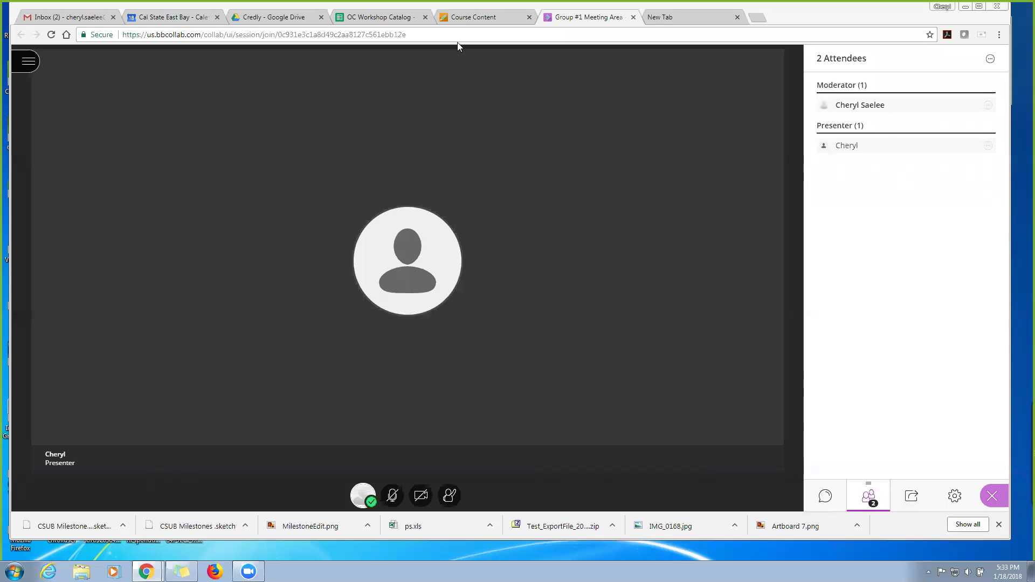
{"action": "left_click", "coordinate": [363, 20]}
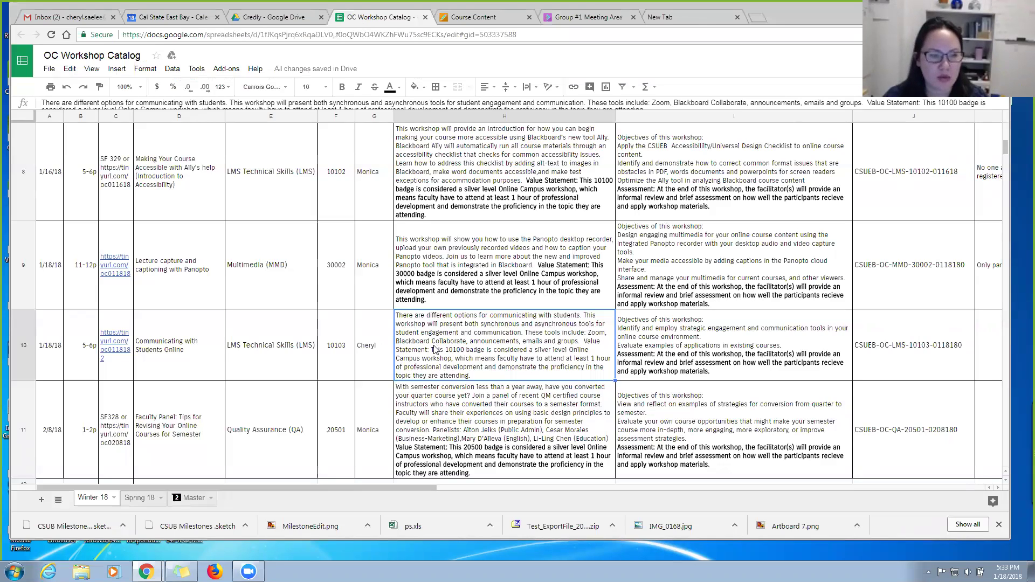
{"action": "left_click", "coordinate": [923, 356]}
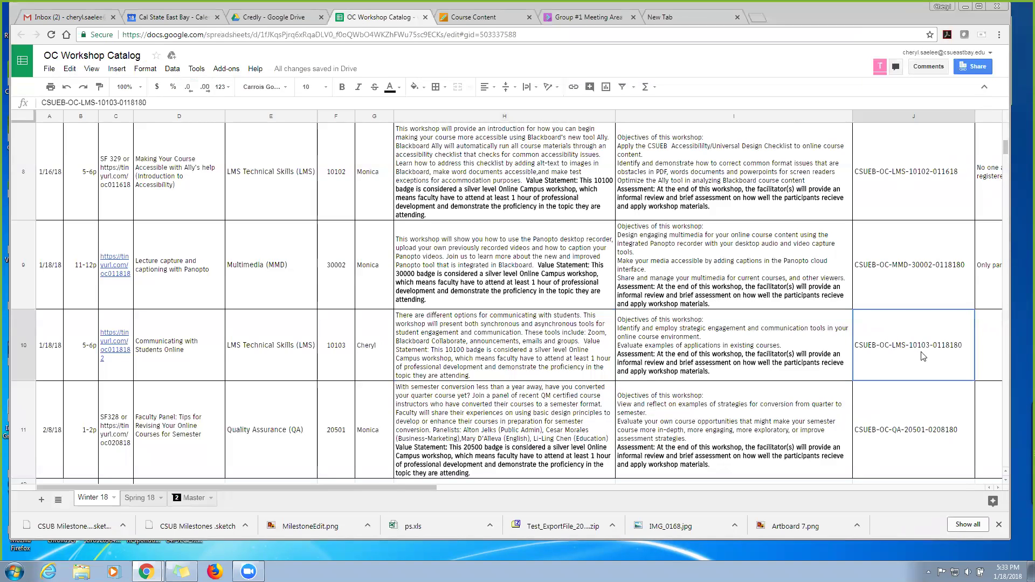
{"action": "key", "text": "ctrl+c"}
{"action": "left_click", "coordinate": [249, 572]}
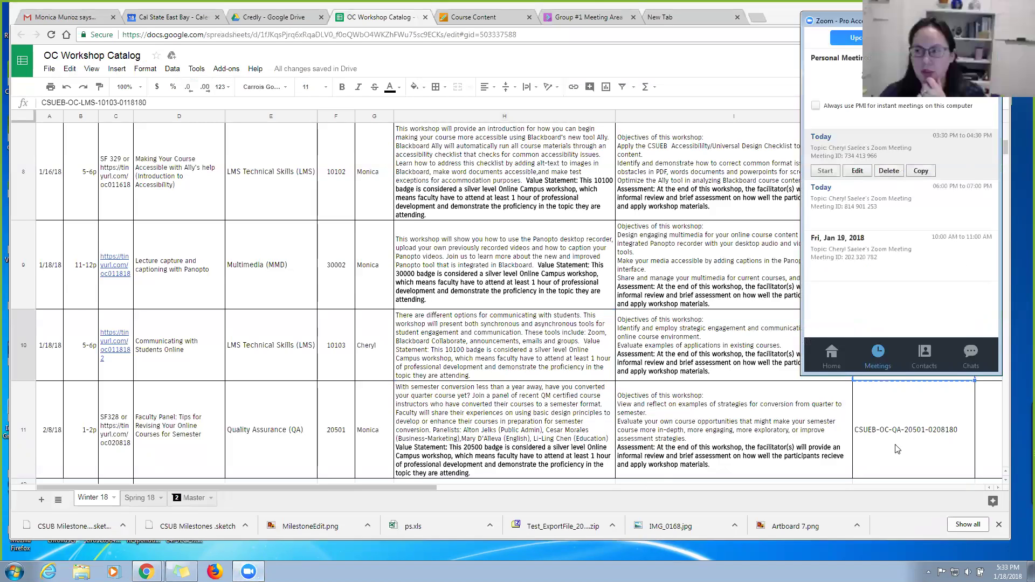